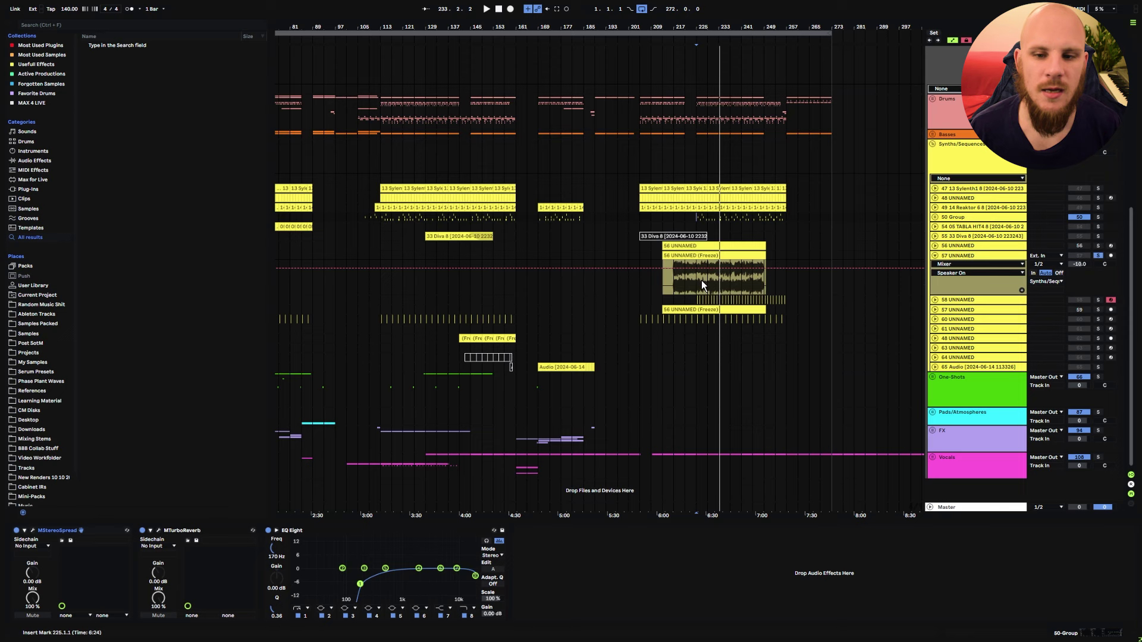
Play back the frozen synth section from bar 225 to hear the existing sound.
left_click(701, 280)
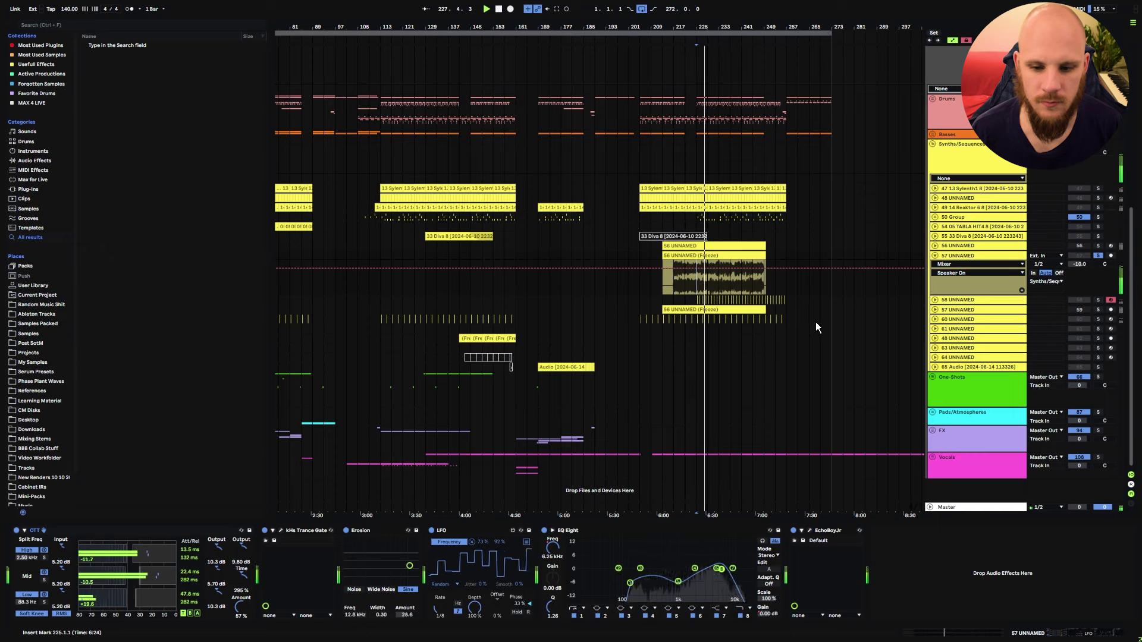
key("space")
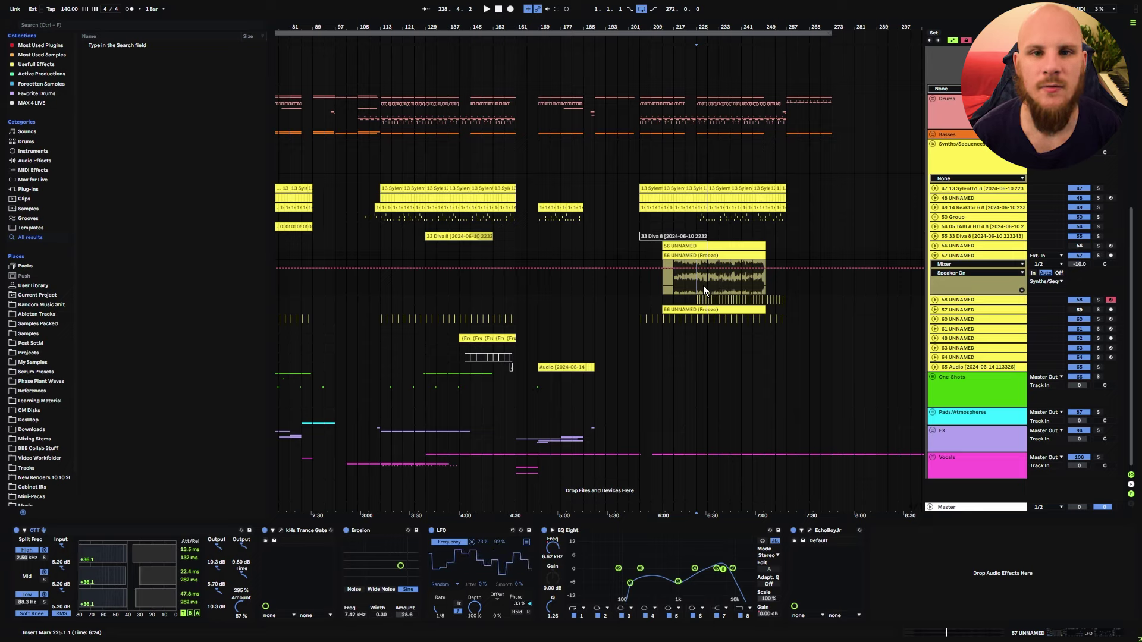
key("space")
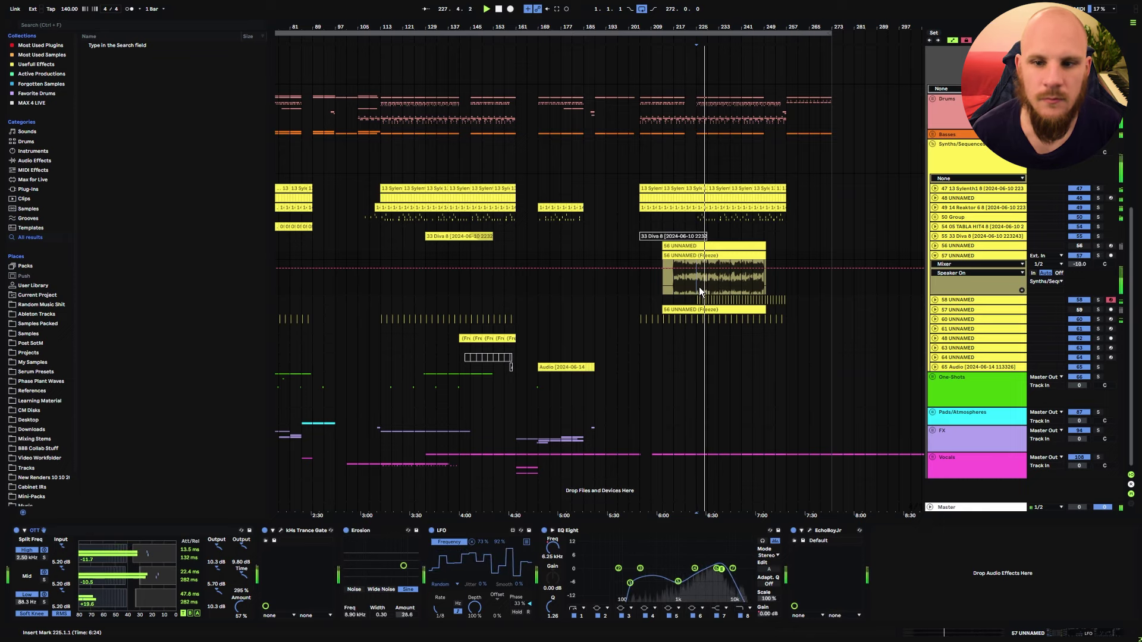
key("space")
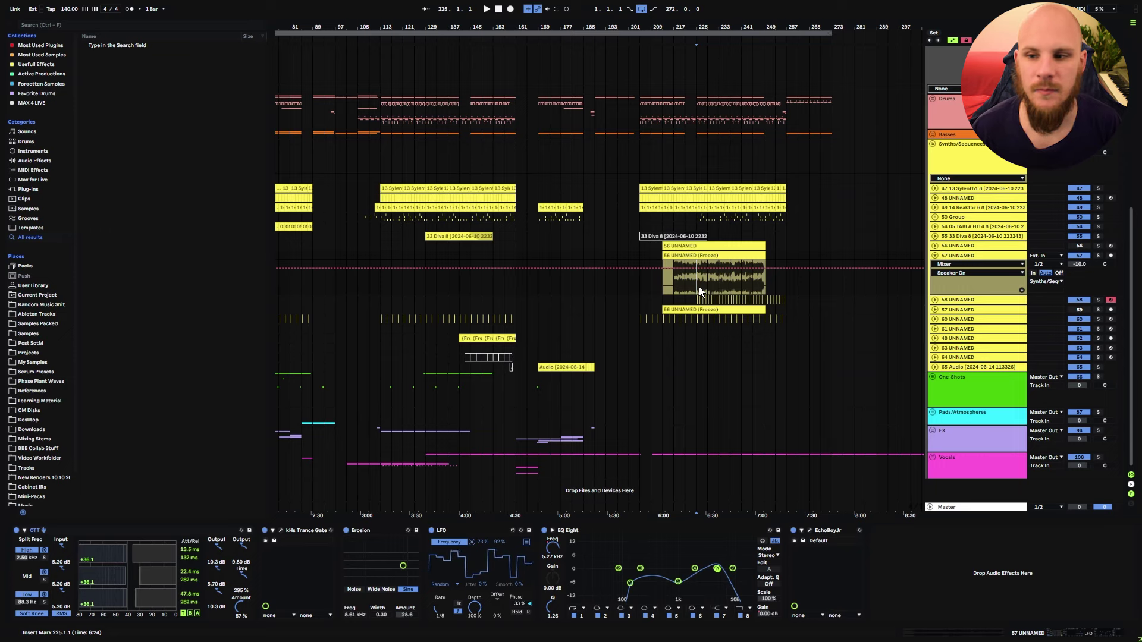
Add a Serum MIDI track below track 57 with a ±12 pitch-bend range and mono, legato, always-on portamento.
left_click(959, 255)
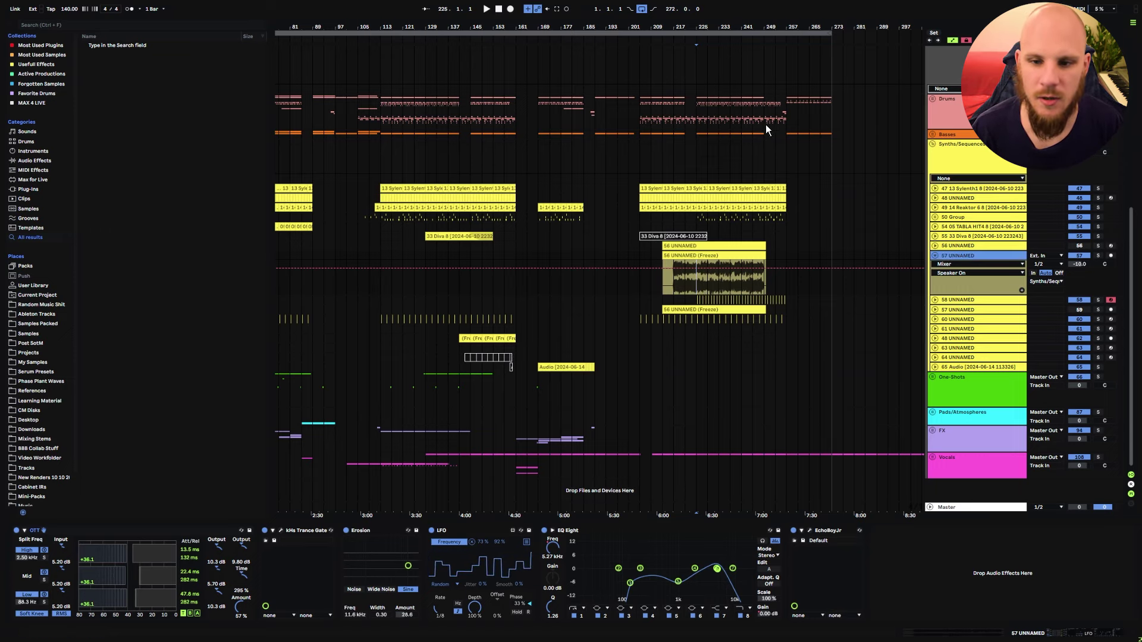
key("ctrl+shift+t")
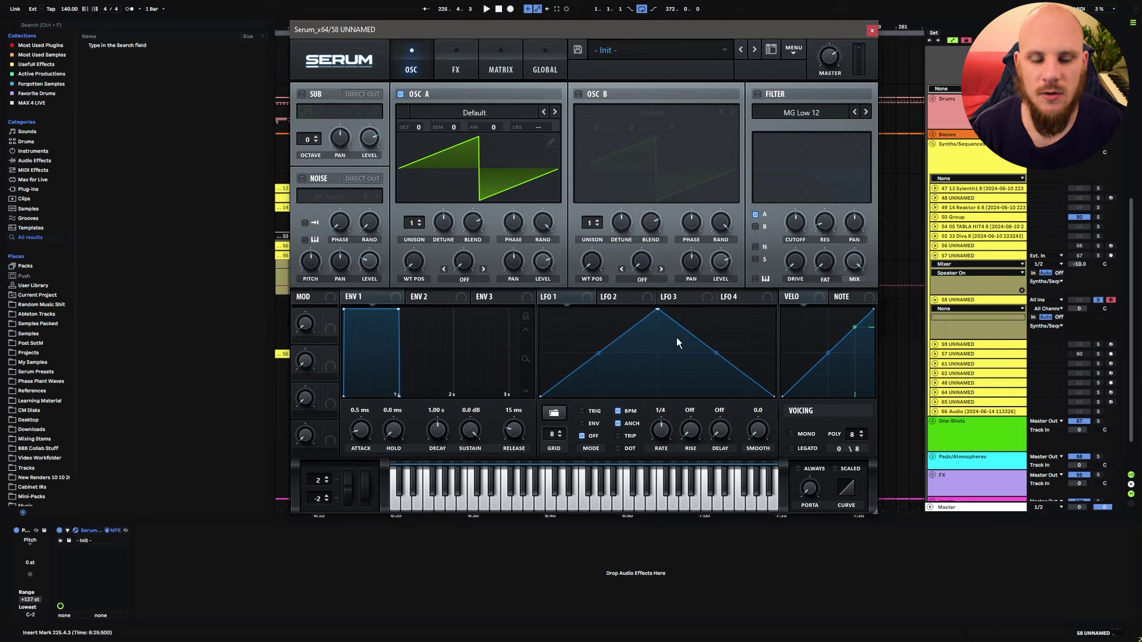
left_click_drag(316, 498, 323, 451)
left_click(808, 488)
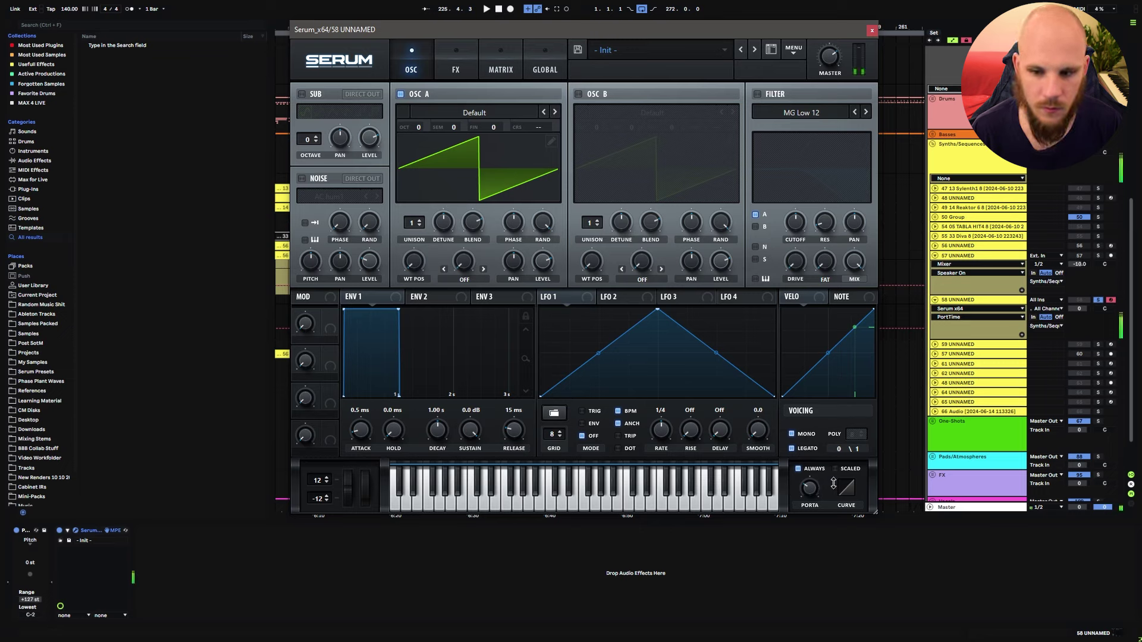
mouse_move(816, 482)
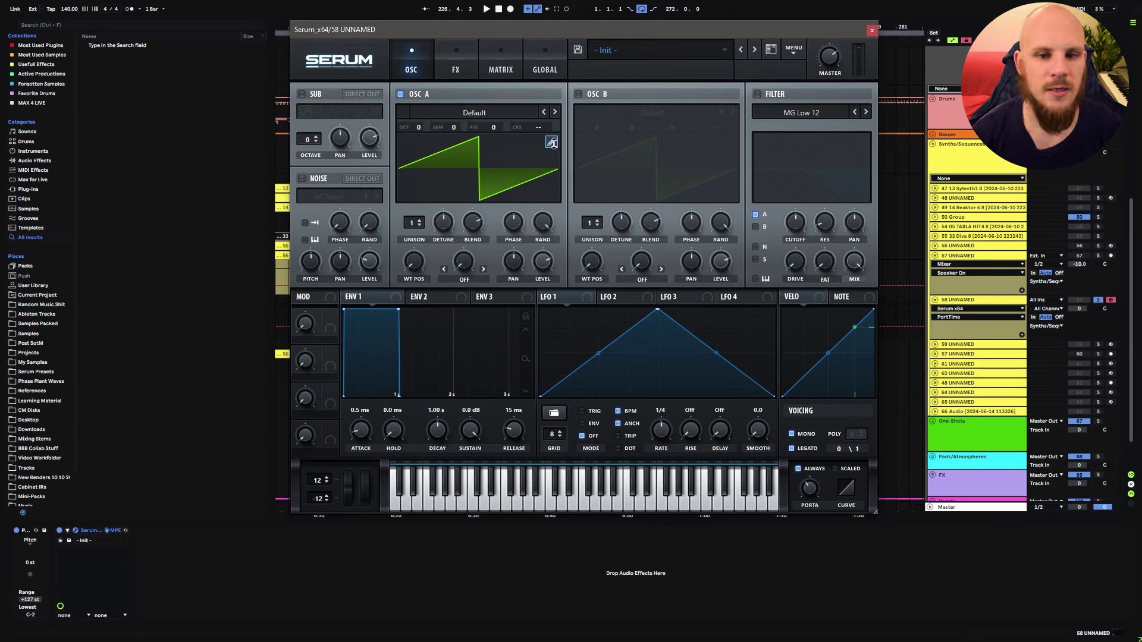
Enable oscillator B one octave up with 7 unison voices and adjust its unison detune.
left_click(580, 95)
scroll(602, 123, "up", 1)
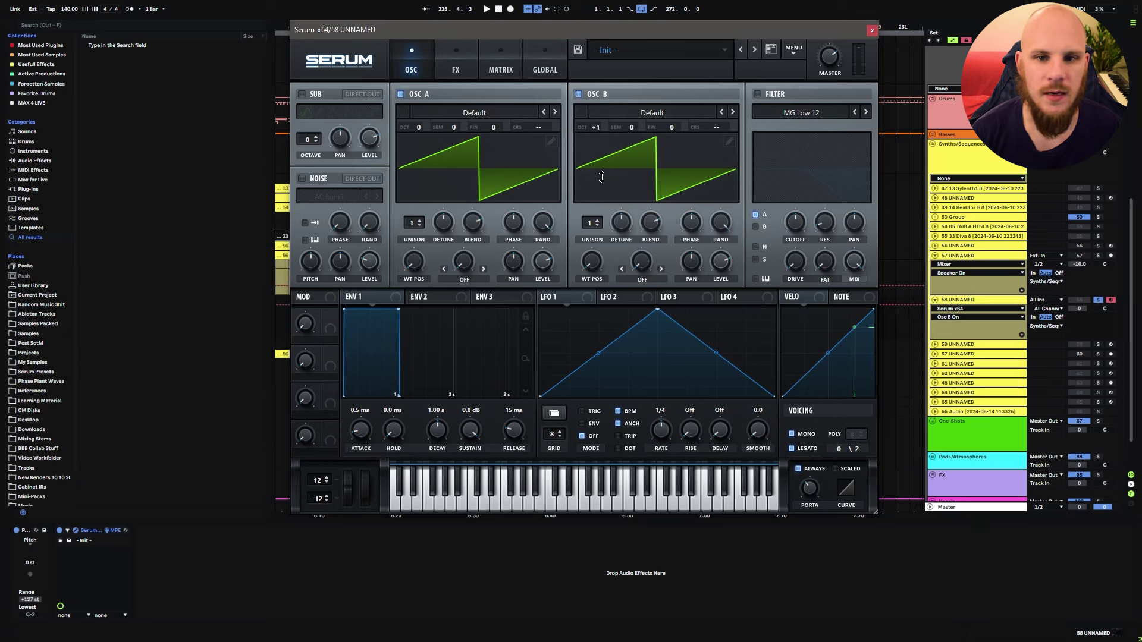
scroll(586, 225, "up", 6)
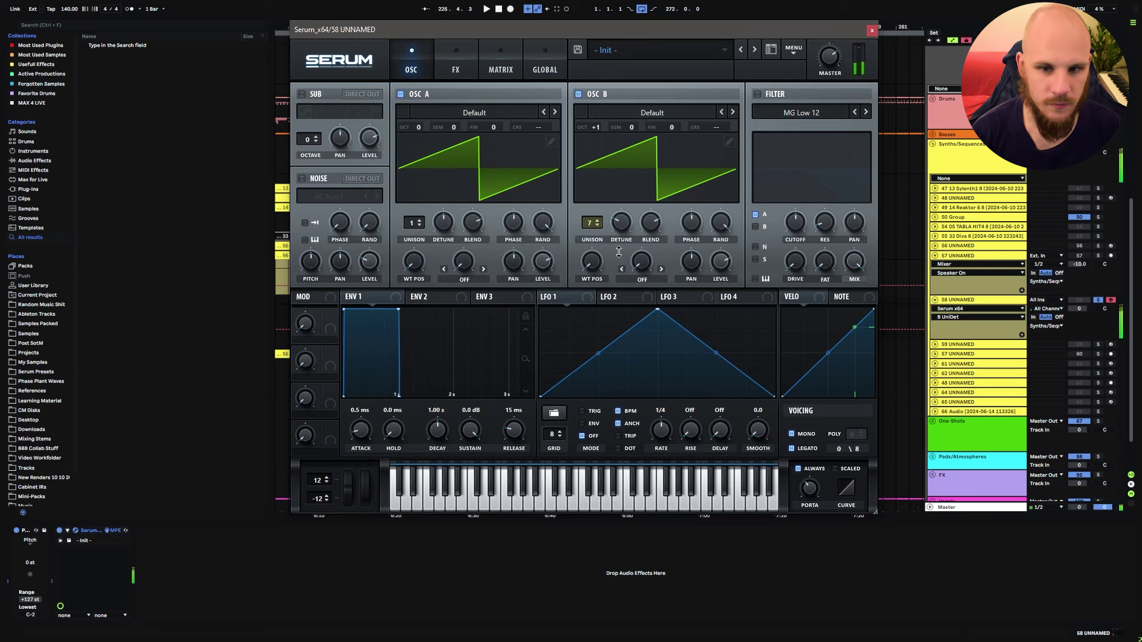
Randomize all FFT phases of oscillator A's saw waveform in the wavetable editor.
left_click(552, 141)
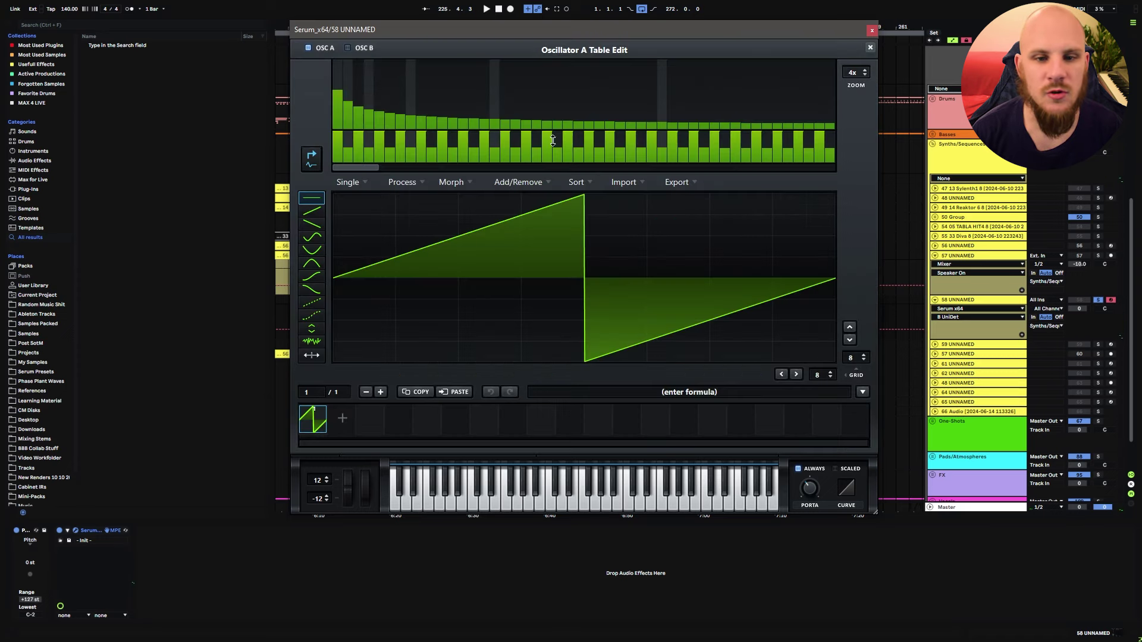
right_click(337, 149)
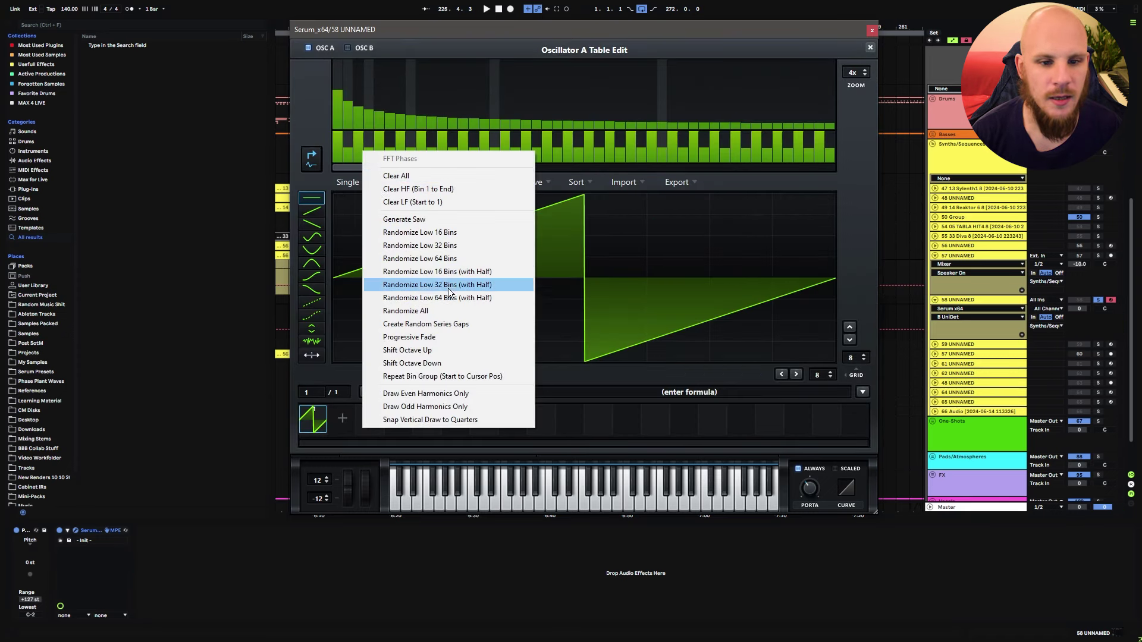
left_click(437, 314)
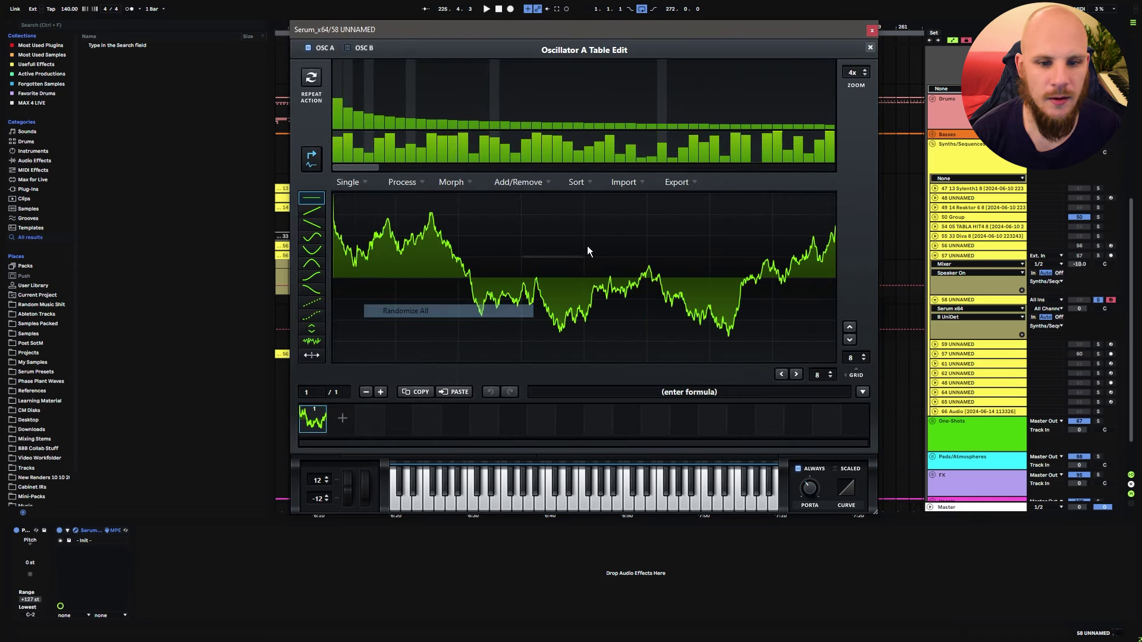
left_click(870, 48)
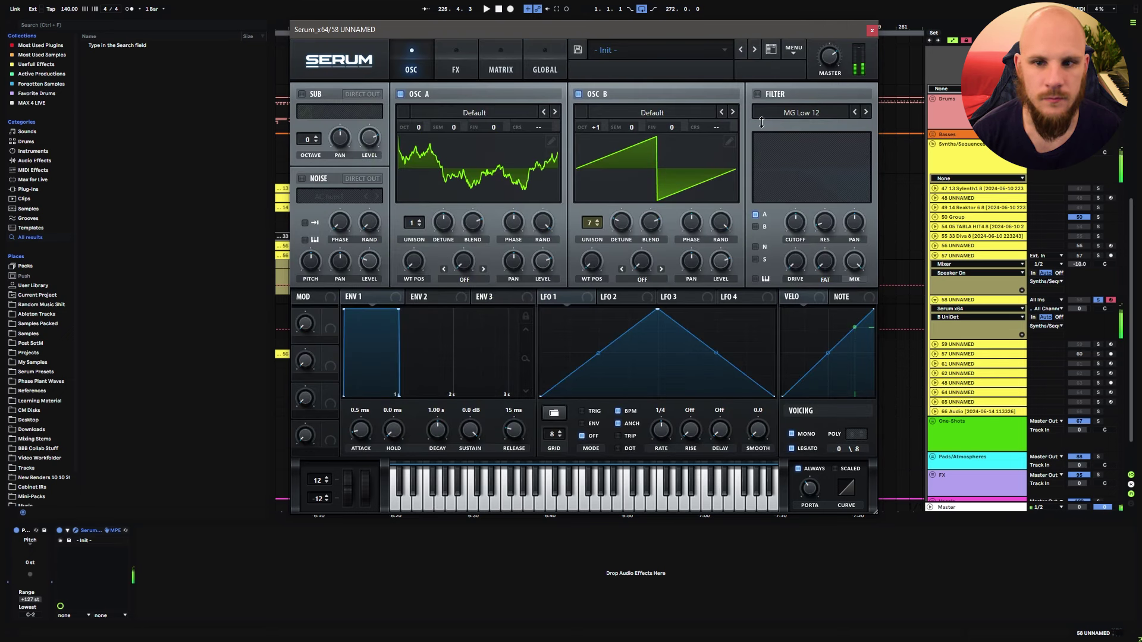
Enable the MG Low 18 filter with oscillator B routed into it alongside oscillator A.
left_click(756, 227)
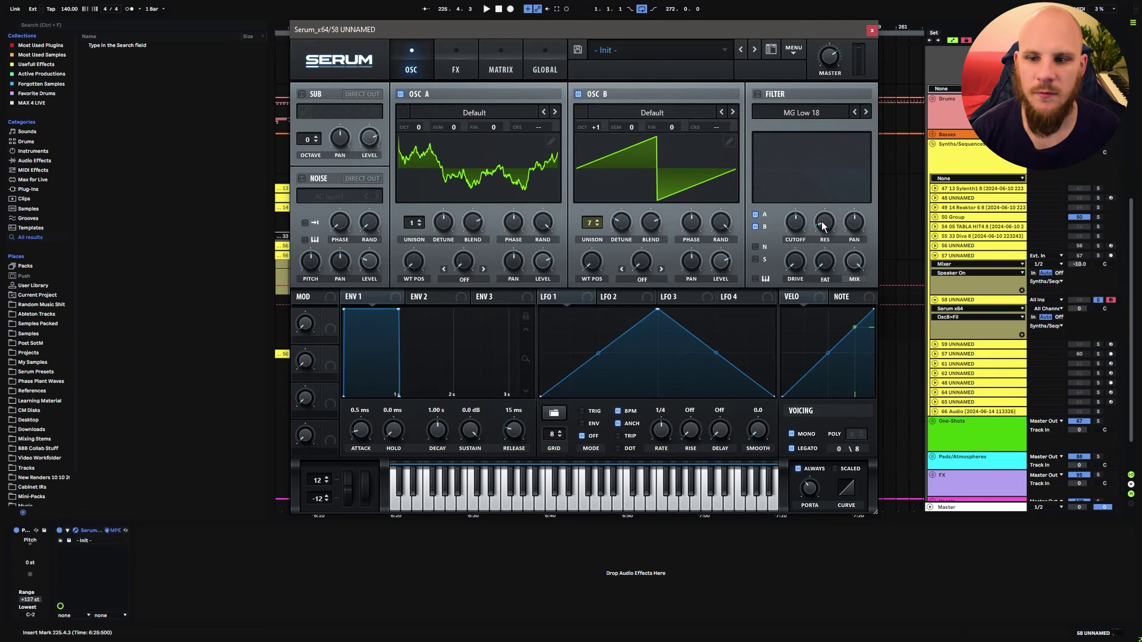
left_click_drag(796, 262, 810, 232)
left_click(757, 94)
Map Macro 1 and Macro 2 to the filter cutoff and turn Macro 1 up to 100%.
left_click_drag(330, 318, 359, 314)
left_click_drag(797, 220, 796, 222)
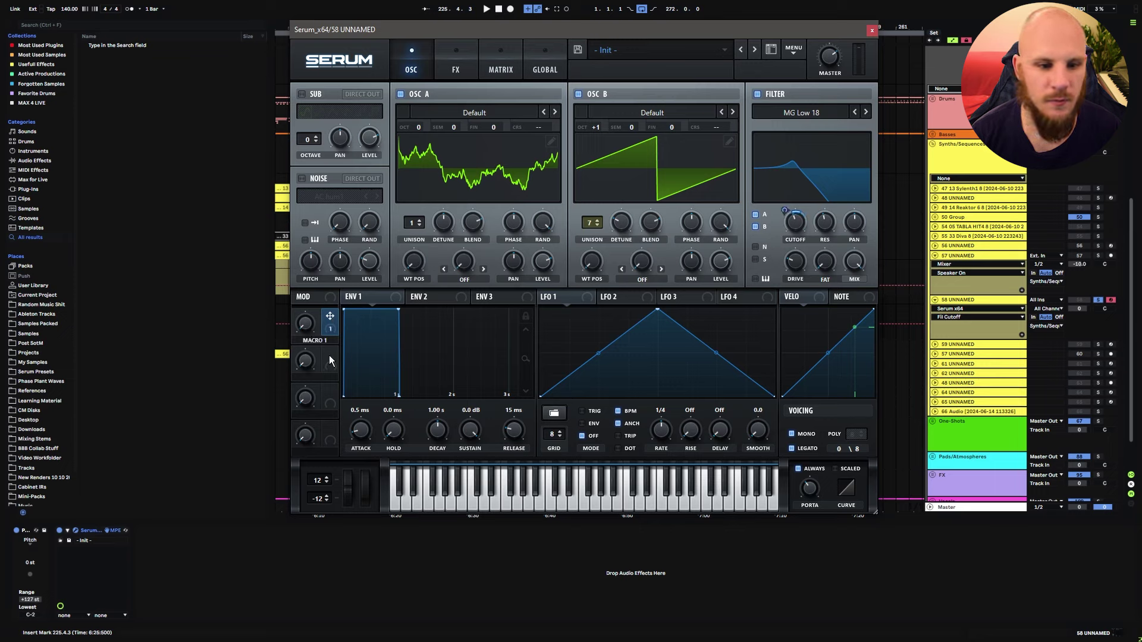
left_click_drag(329, 359, 783, 232)
left_click(301, 330)
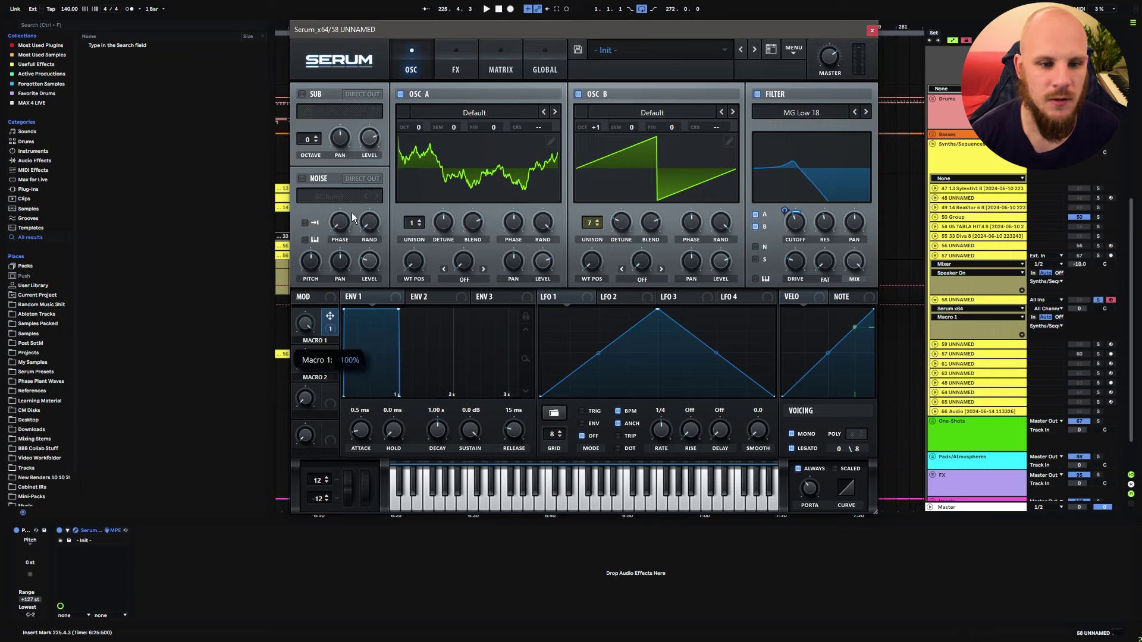
left_click(305, 361)
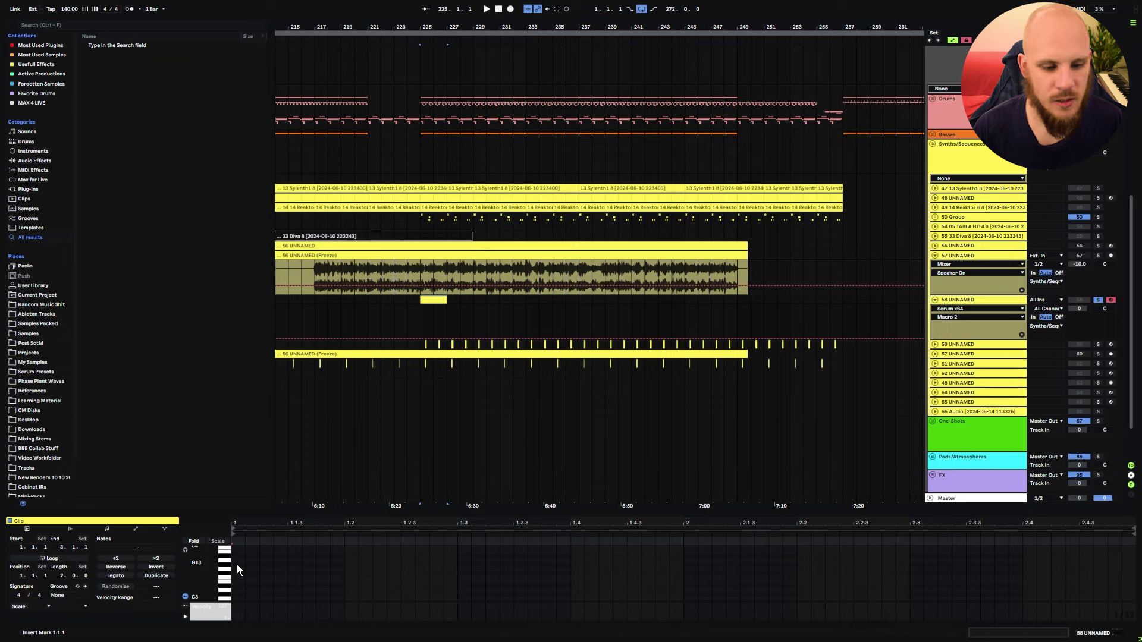
Draw a G#3 note from 1.1.1 to 1.1.3 in the two-bar clip at bar 225 and play it.
double_click(236, 565)
left_click_drag(247, 565, 302, 568)
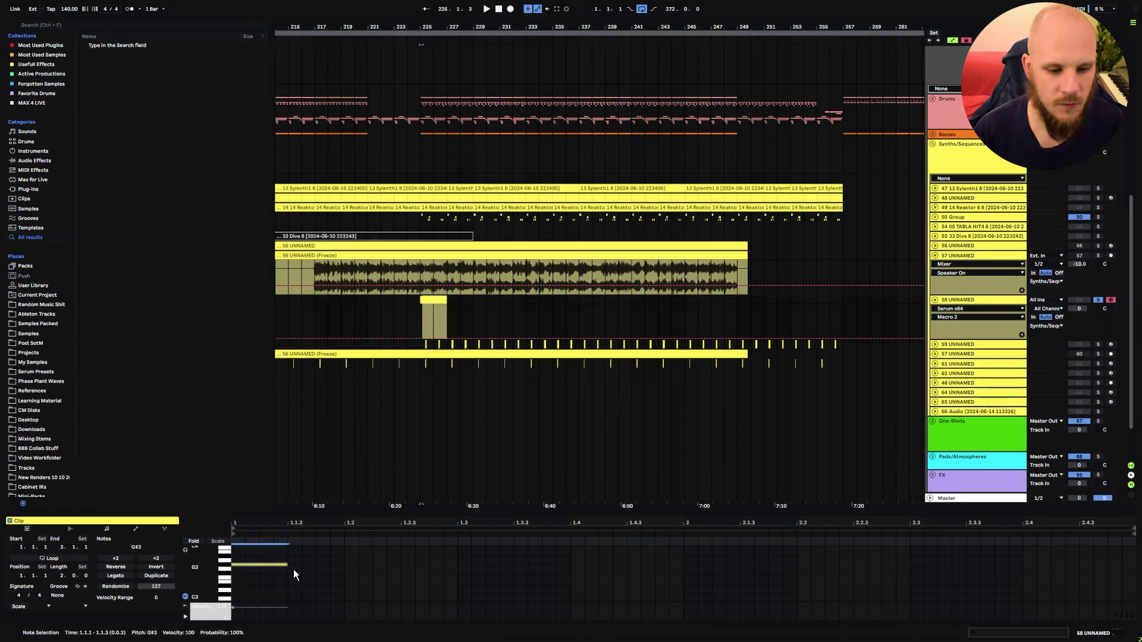
key("space")
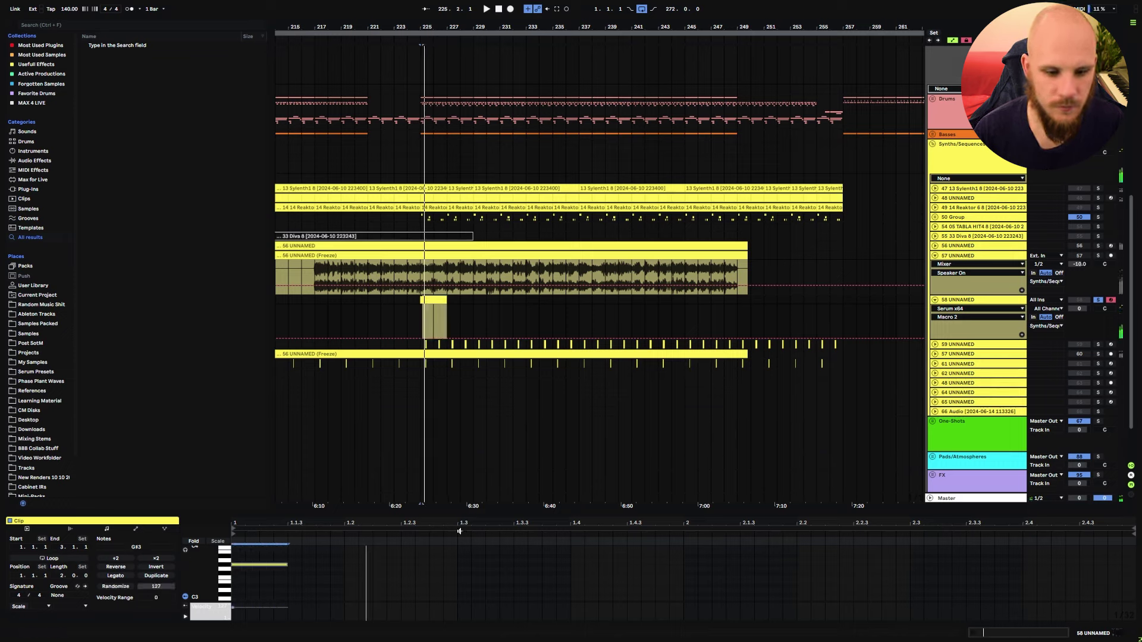
Switch off the filter in Serum on track 58.
left_click(962, 302)
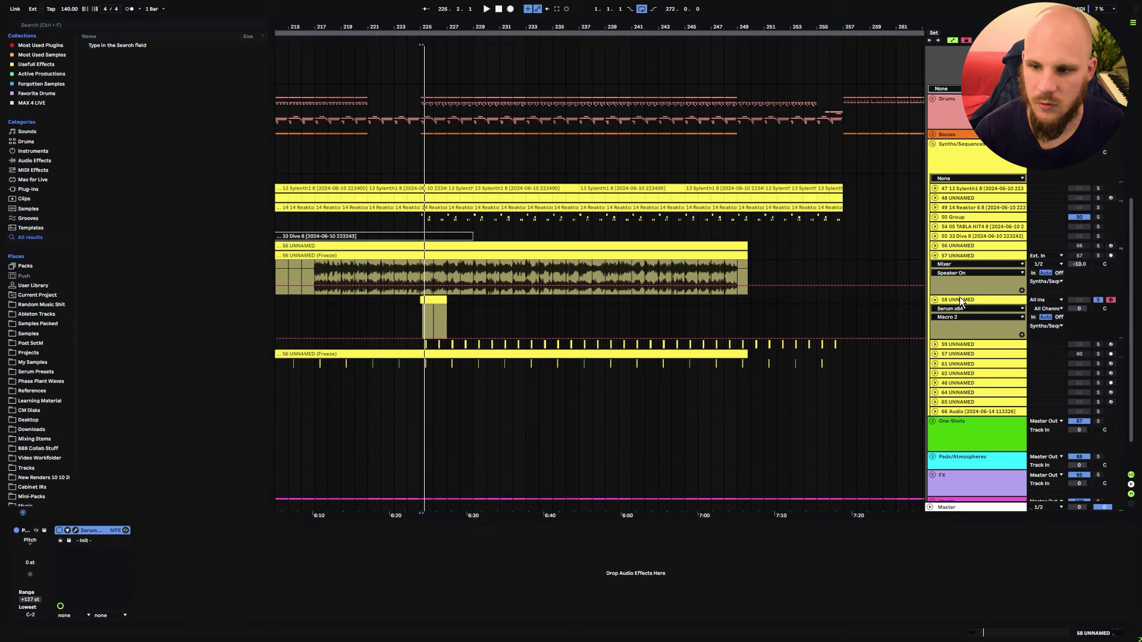
left_click(77, 531)
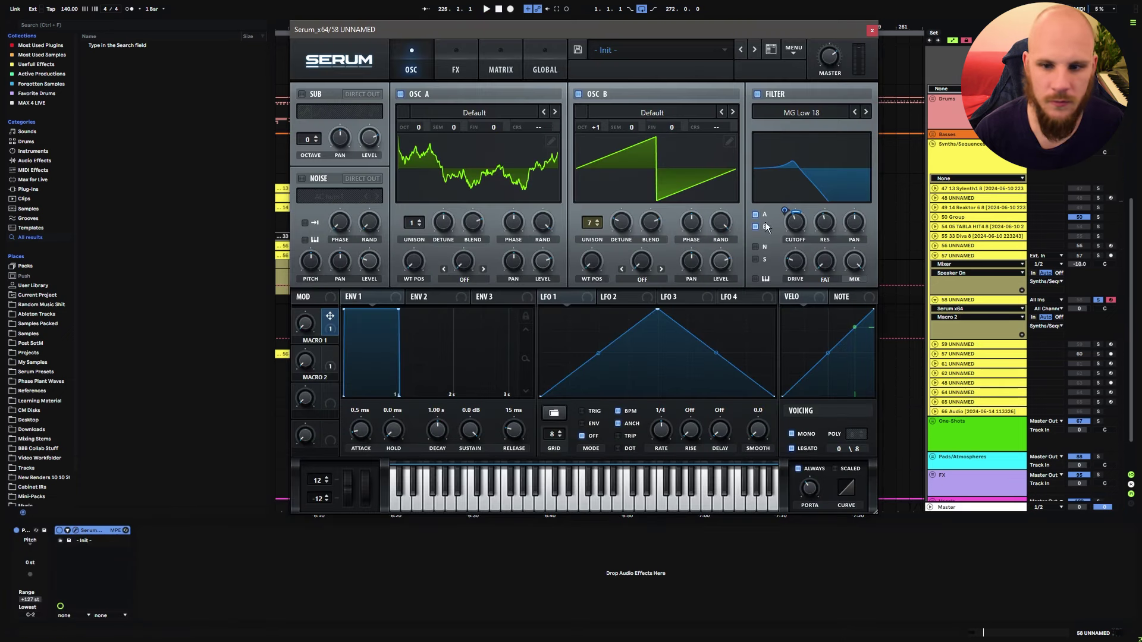
left_click(778, 93)
left_click(872, 30)
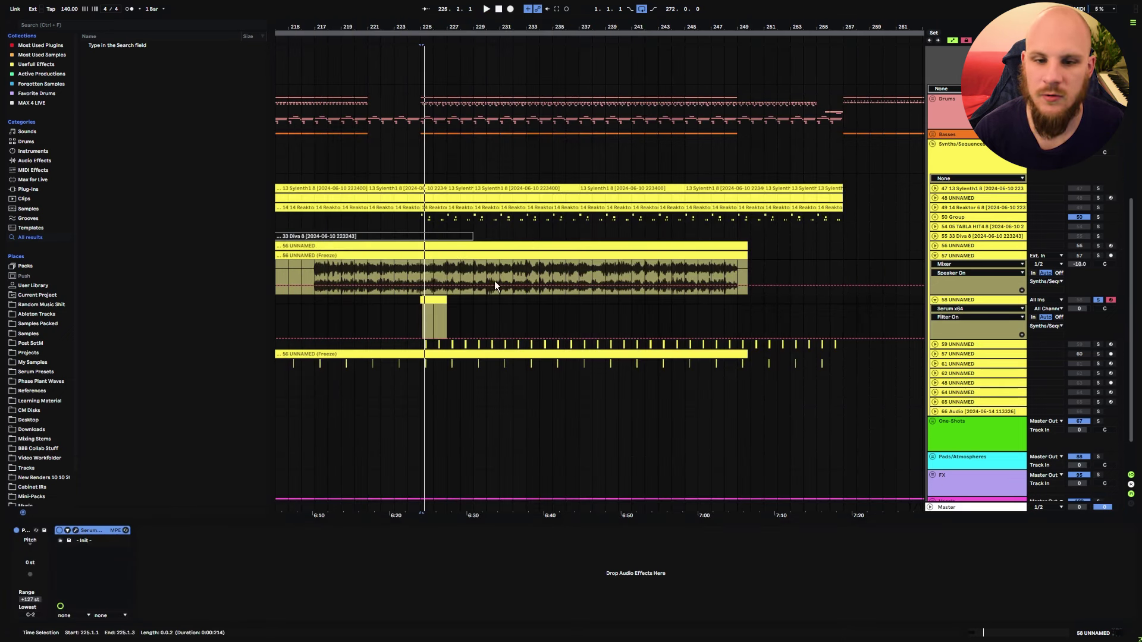
Extend the G#3 note to 1.1.4 and transpose it down two octaves to G#1.
double_click(433, 300)
key("space")
left_click_drag(287, 565, 317, 570)
key("shift+Down")
key("shift+Down")
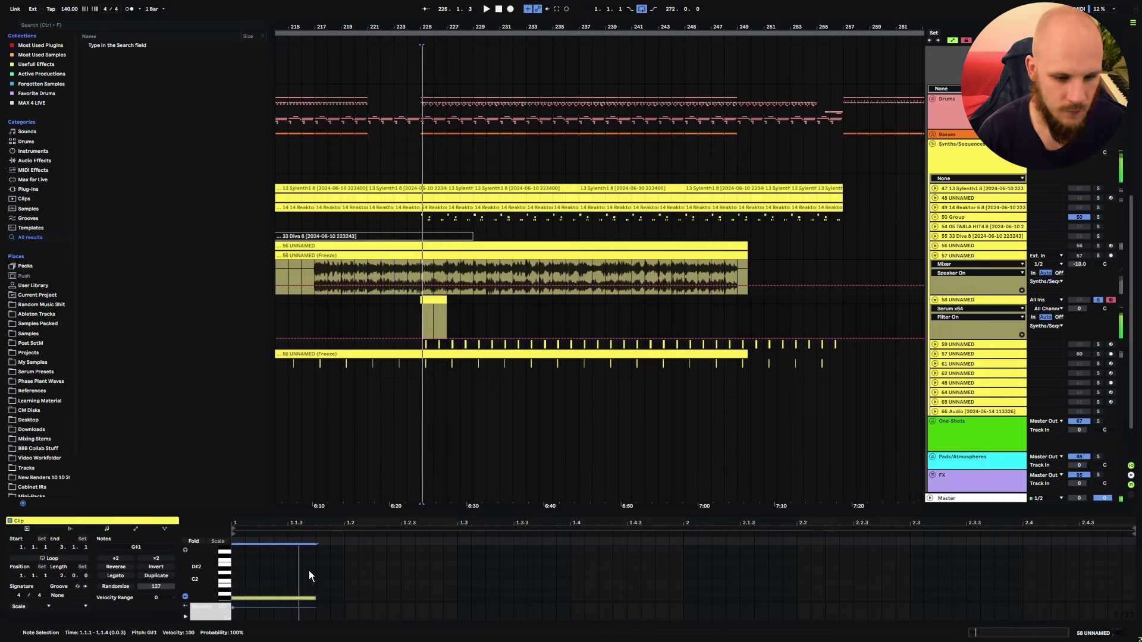
Add a second note at G#0 running from 1.1.3 to 1.2.1 while the clip plays.
scroll(315, 570, "down", 1)
double_click(291, 582)
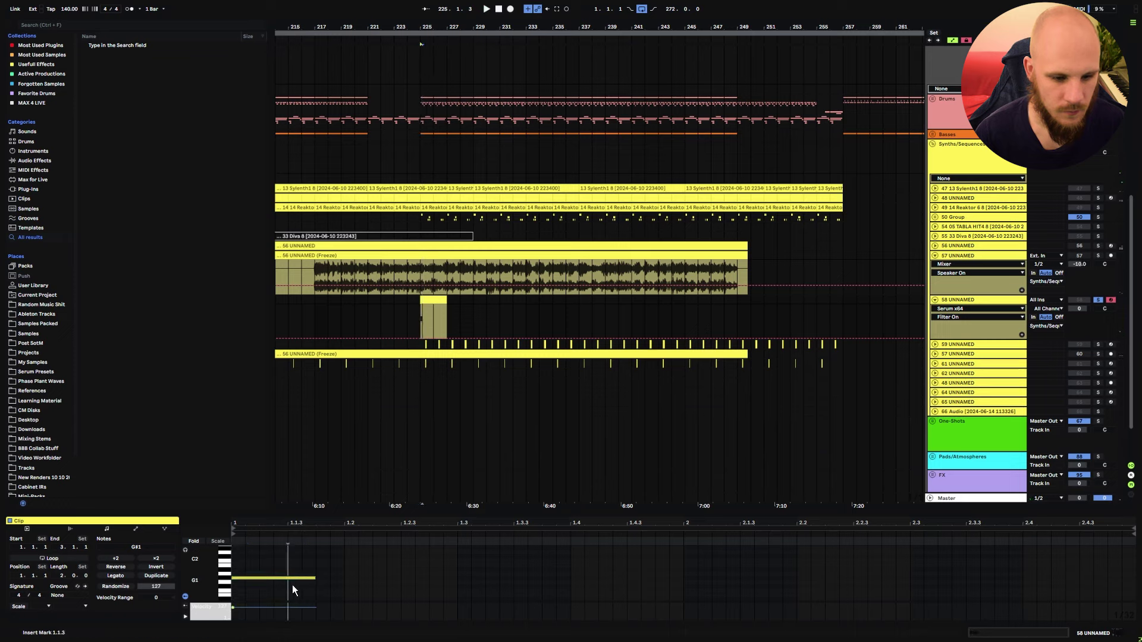
key("Up")
key("shift+Down")
key("space")
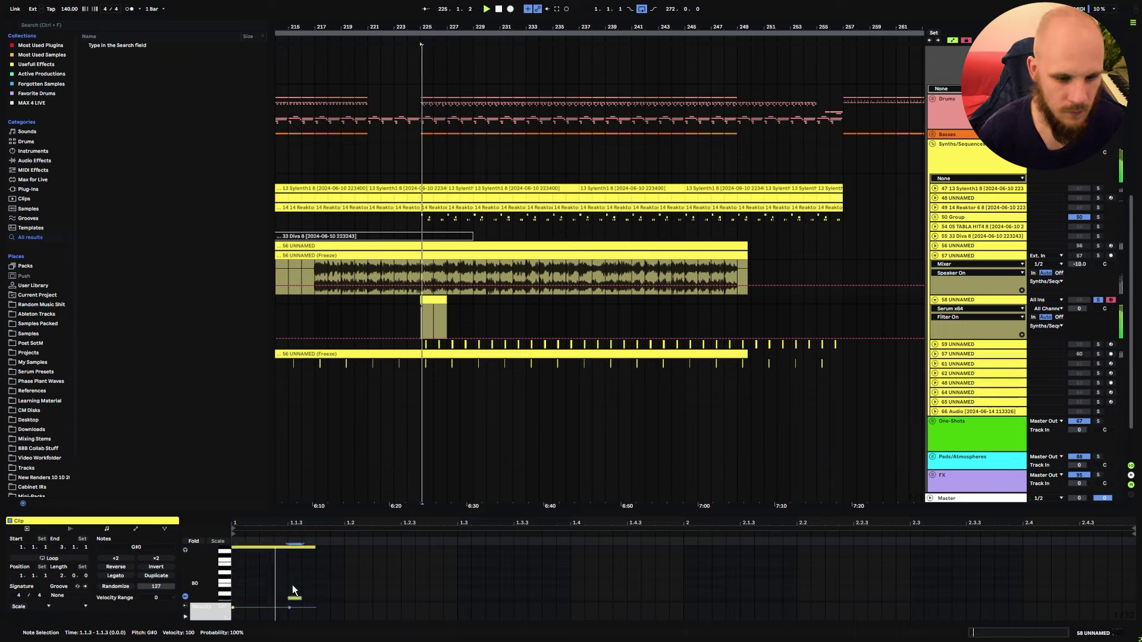
left_click_drag(299, 598, 341, 601)
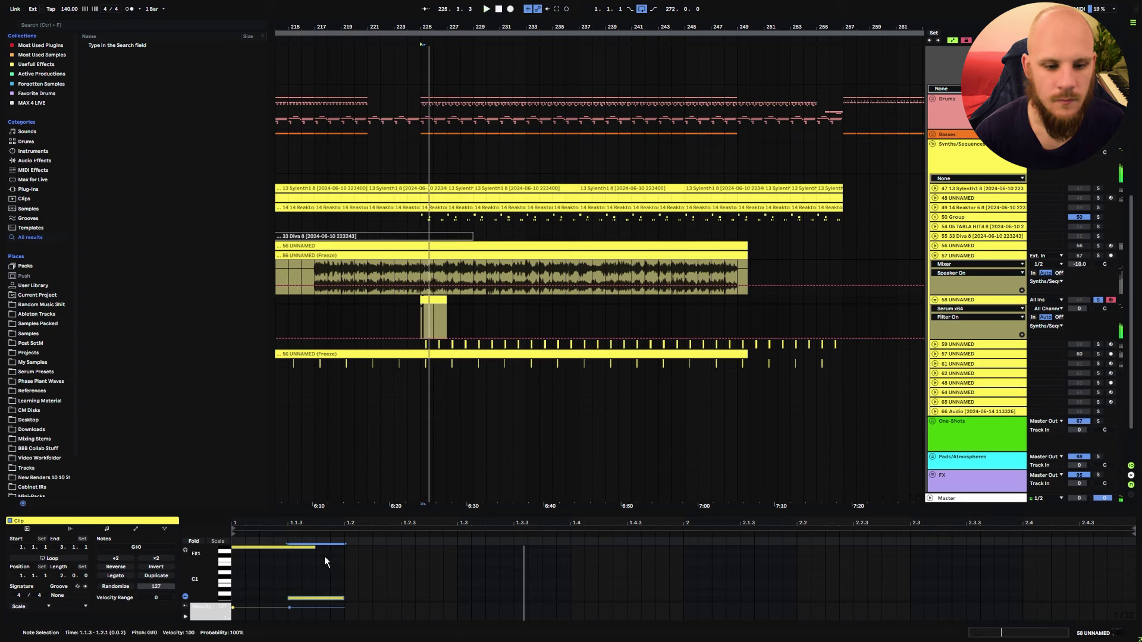
Shorten the end of the G#1 note slightly and play the clip.
left_click_drag(315, 549, 301, 549)
key("space")
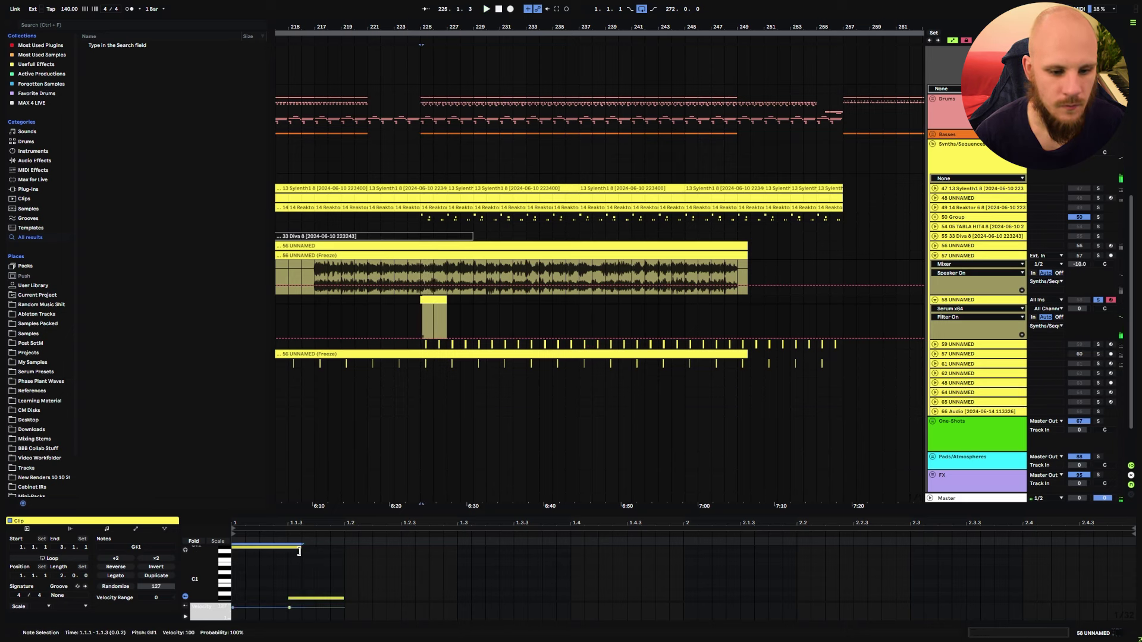
key("space")
key("space")
Disable always-on portamento in Serum and start the G#0 note earlier so it overlaps the end of the G#1 note.
key("shift+Tab")
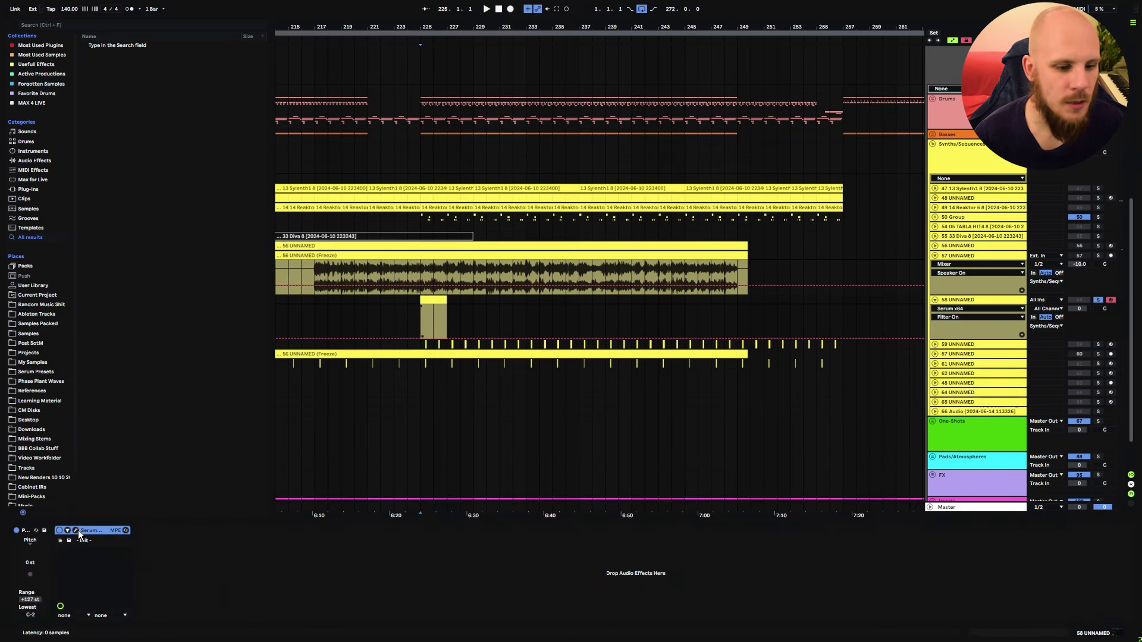
left_click(77, 531)
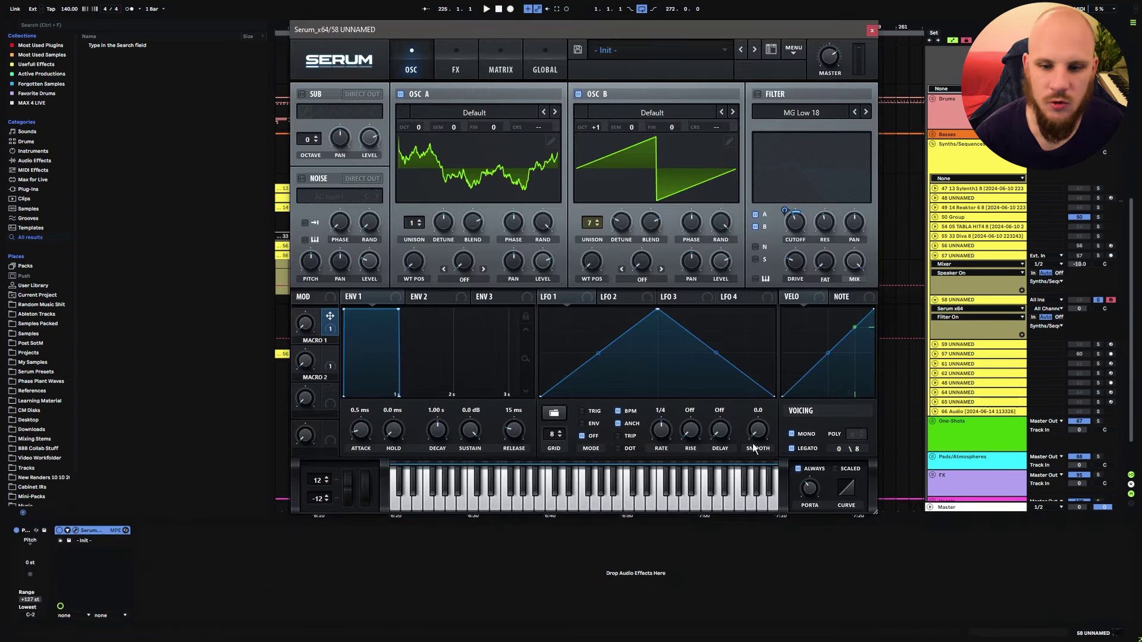
left_click(872, 30)
double_click(447, 328)
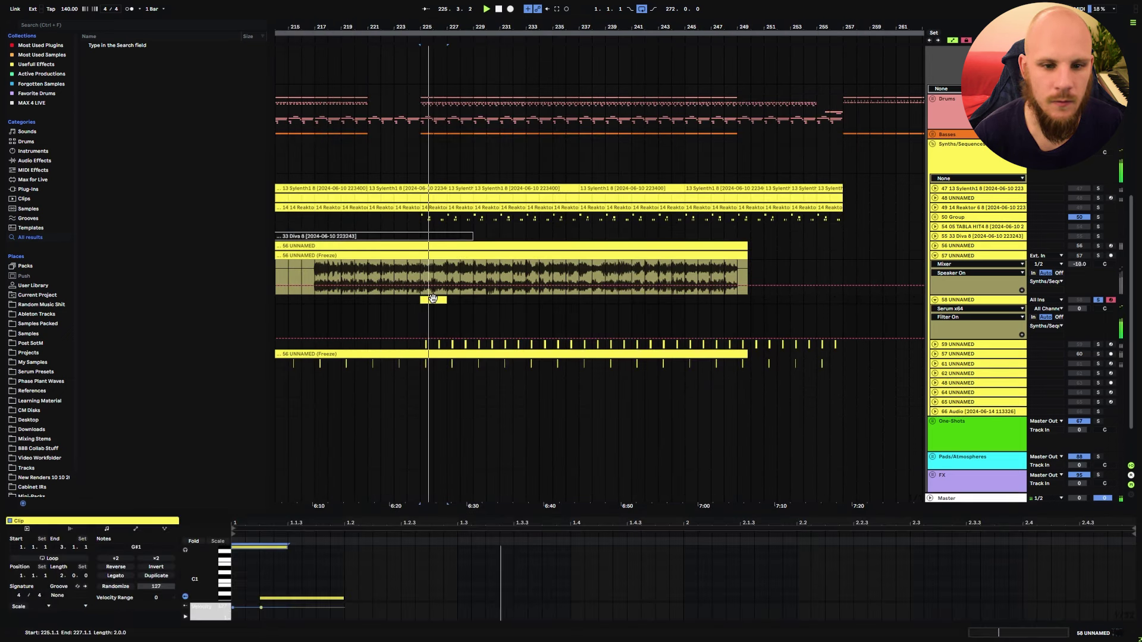
Set Serum's portamento time to about 81 ms and play the clip with it.
key("shift+Tab")
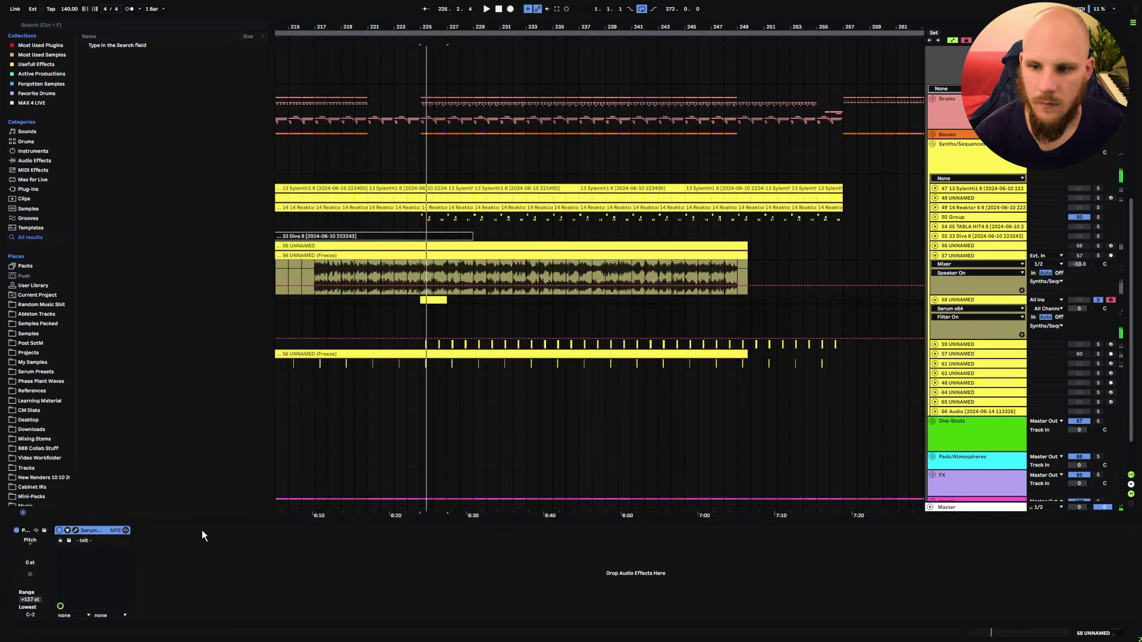
left_click(76, 530)
left_click(810, 484)
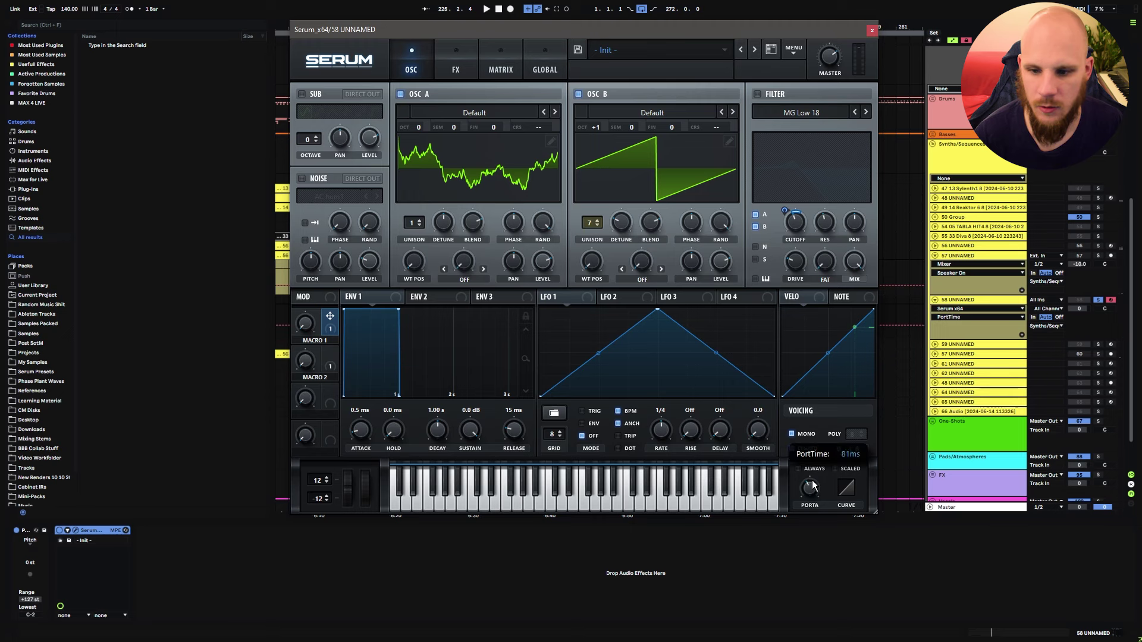
key("space")
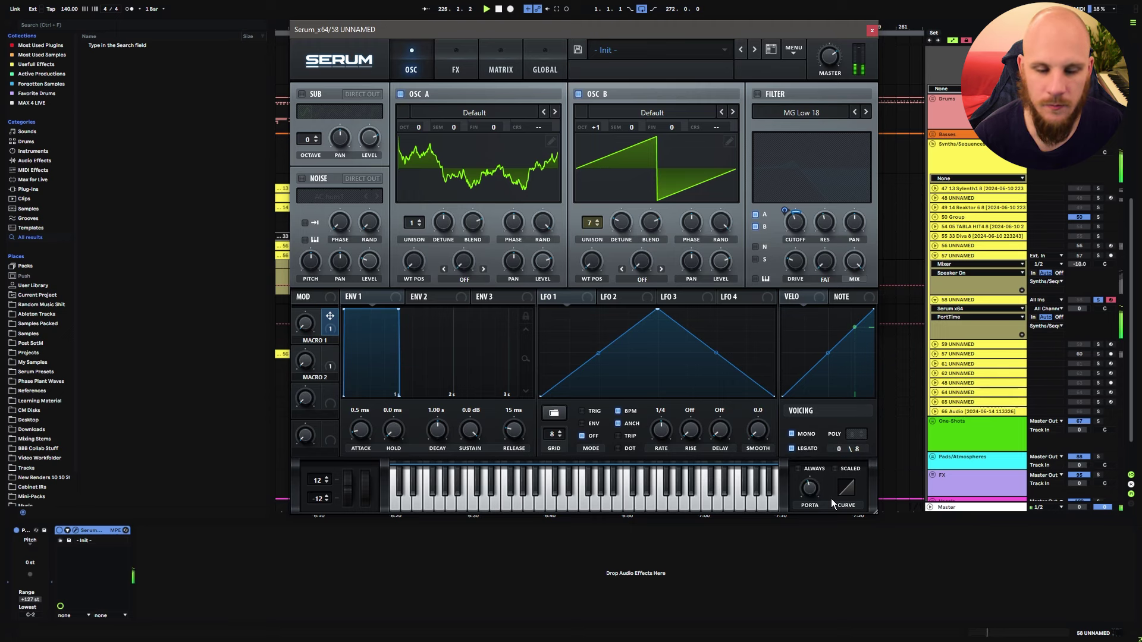
left_click(872, 30)
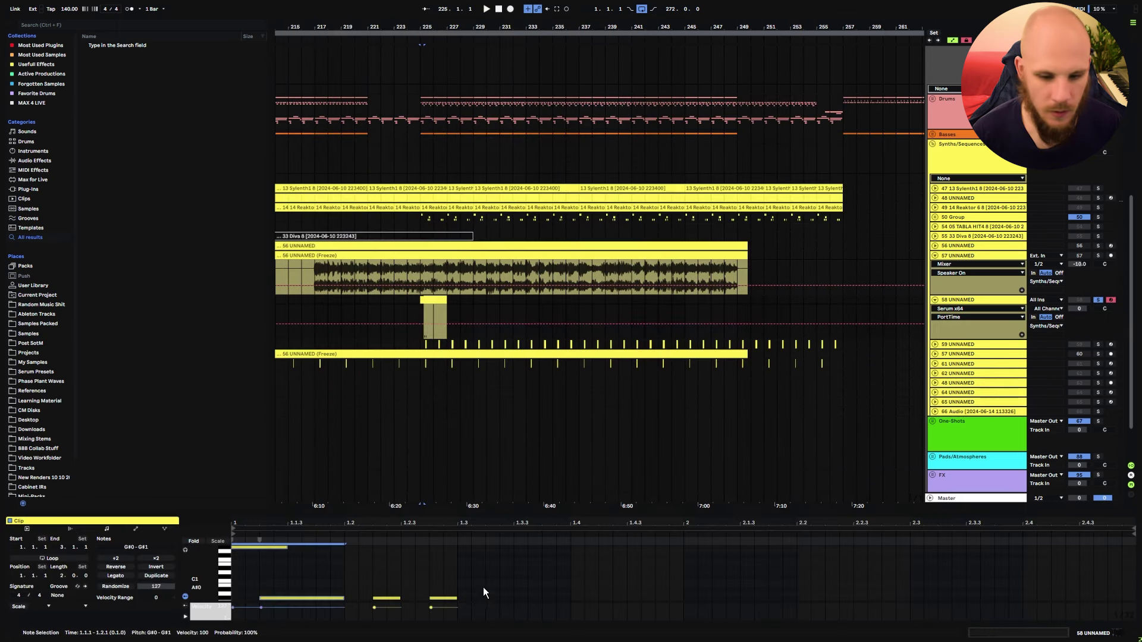
Add an overlapping pair of notes, G#1 starting at 1.3.3 and G#0 from 1.3.4 to 1.4.1, and play the clip.
left_click_drag(629, 602, 522, 605)
key("space")
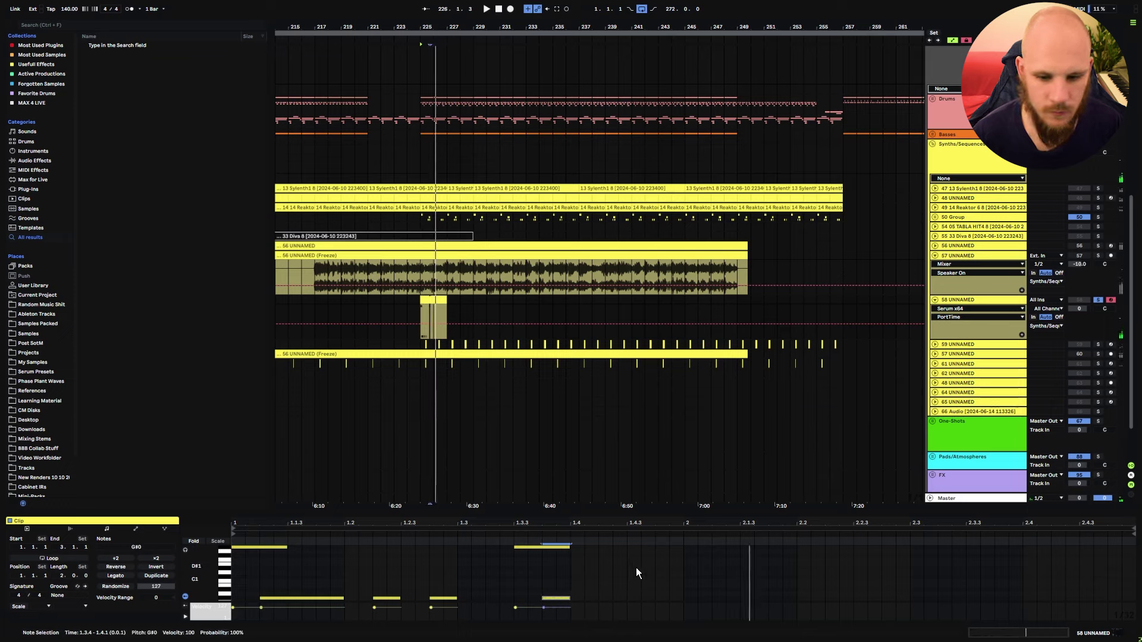
key("space")
Add a short G#1 note at 1.4.2 and play the sequence from the start.
double_click(632, 548)
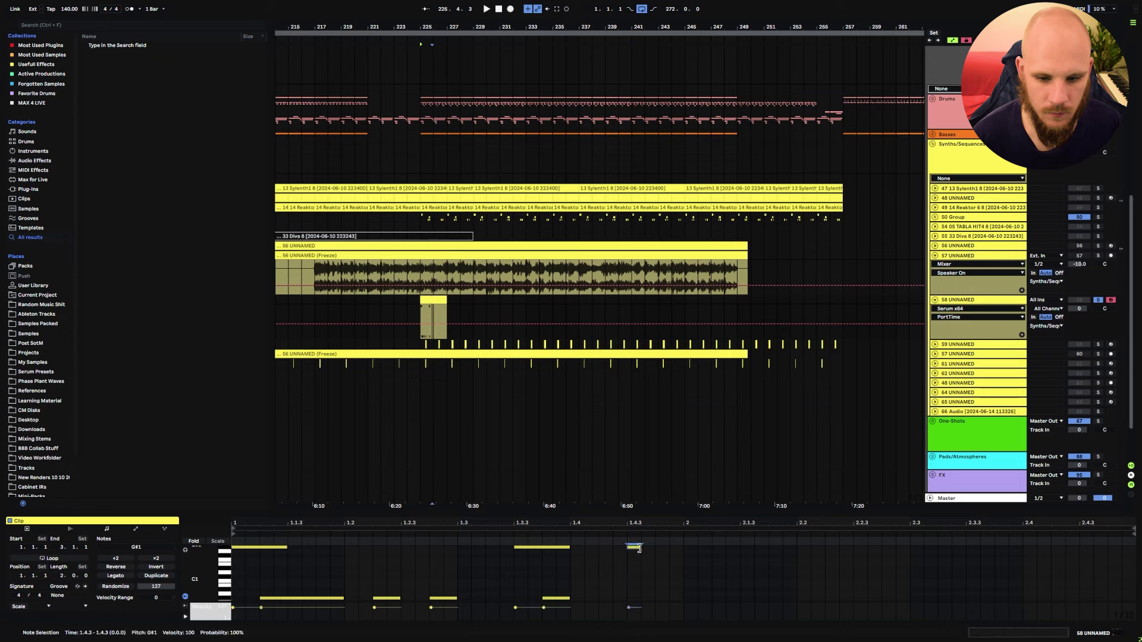
mouse_move(636, 552)
left_mouse_down()
mouse_move(608, 552)
mouse_move(675, 554)
mouse_move(636, 552)
left_mouse_up()
key("space")
key("space")
key("space")
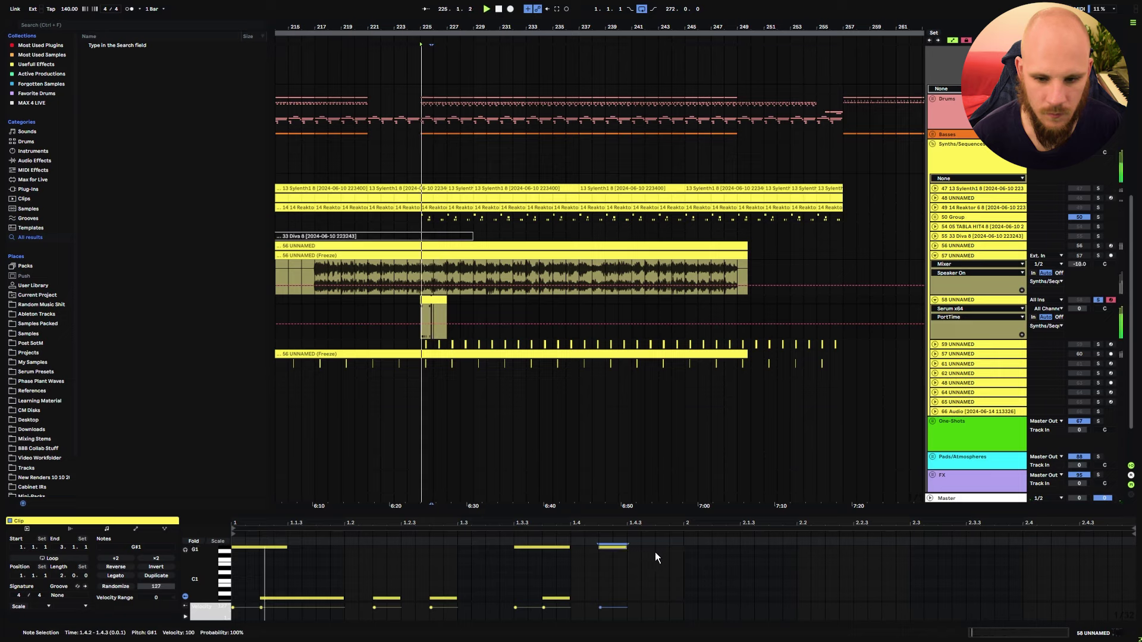
Duplicate all first-bar notes into the second bar and loop playback over the two-bar clip at 225.1.1.
left_click_drag(684, 544, 232, 601)
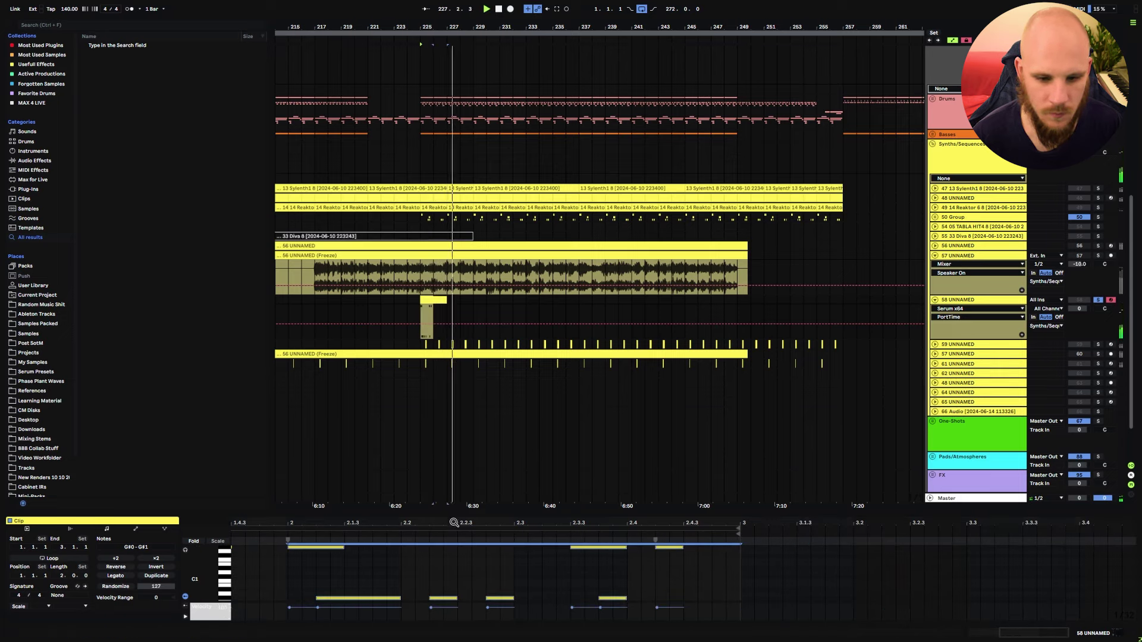
left_click_drag(453, 523, 761, 542)
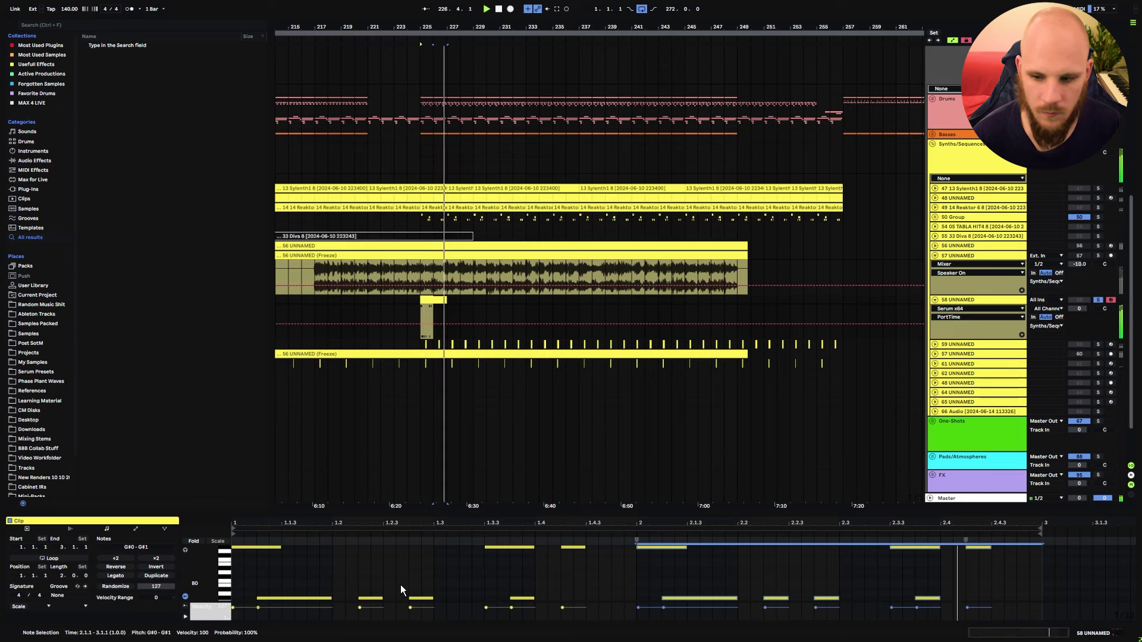
left_click(433, 299)
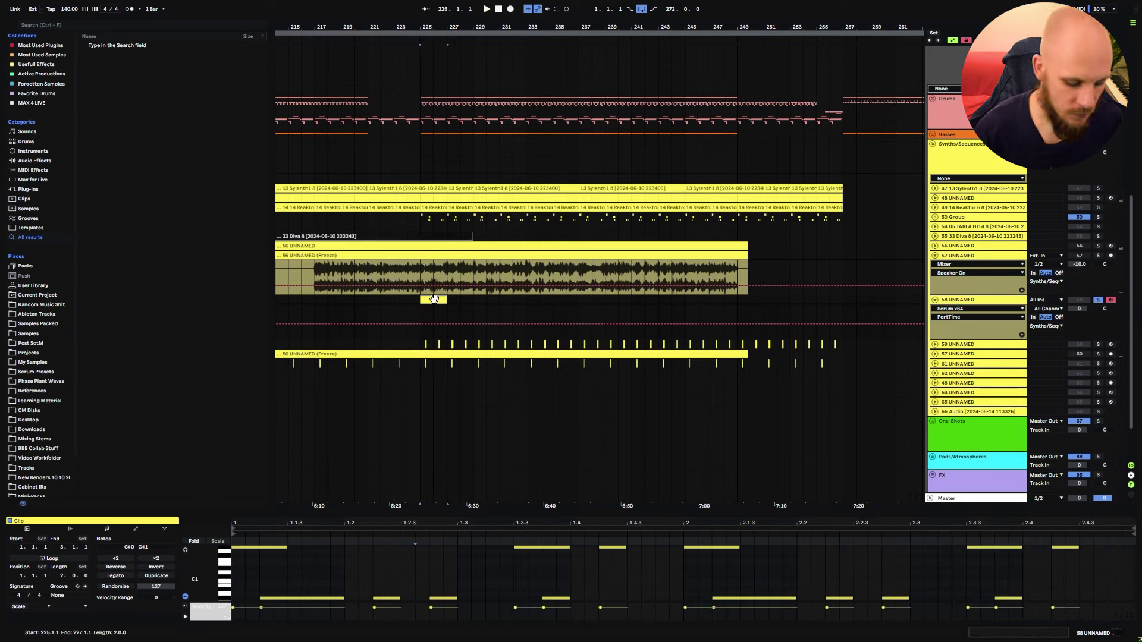
Raise the short beat-2 notes in both bars to higher pitches and lower the G#1 notes in beats 3 and 4 to E1.
left_click(387, 598)
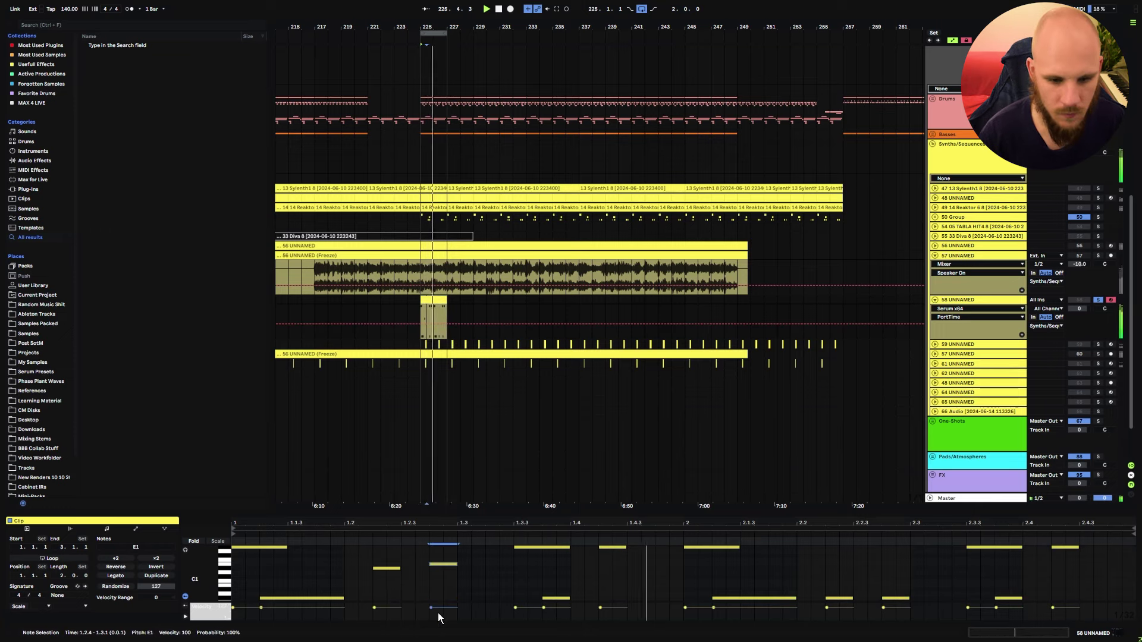
left_click_drag(992, 427, 1085, 488)
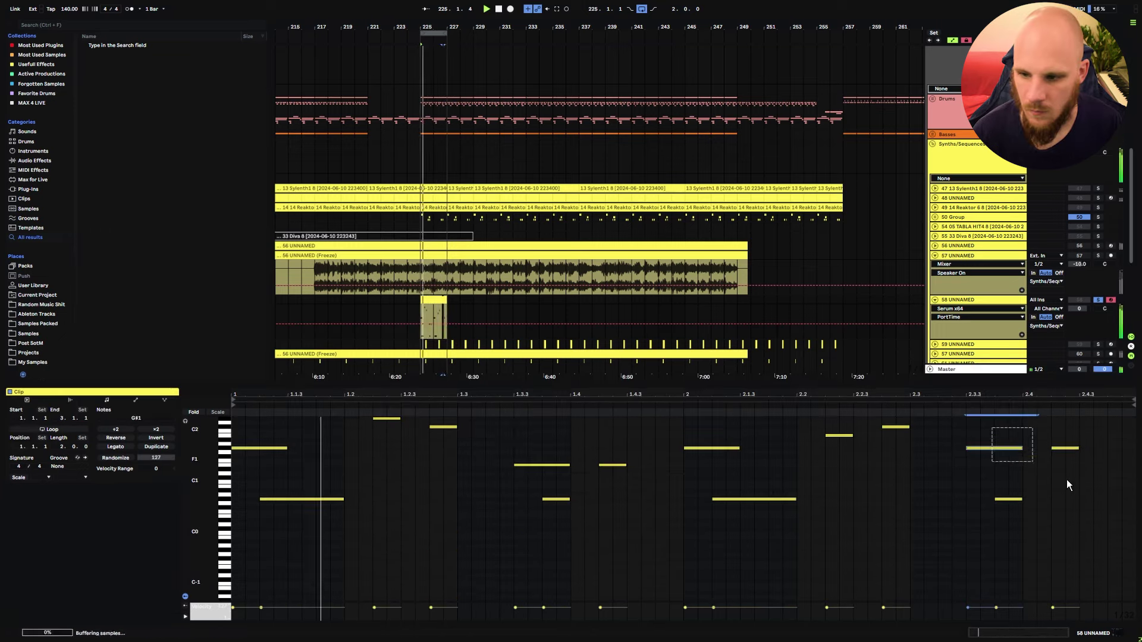
key("Down")
key("Down")
key("Down")
key("Down")
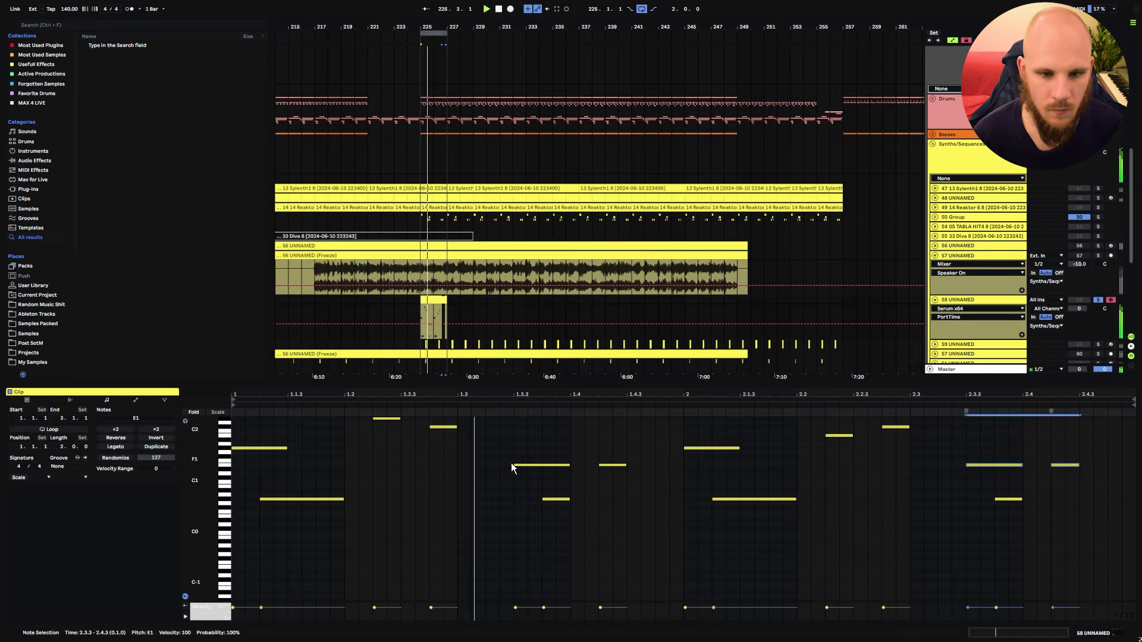
Fill the gaps in the first bar with G#-1 notes at 1.2.1, 1.2.3, 1.3.1, 1.4.1 and 1.4.3.
key("space")
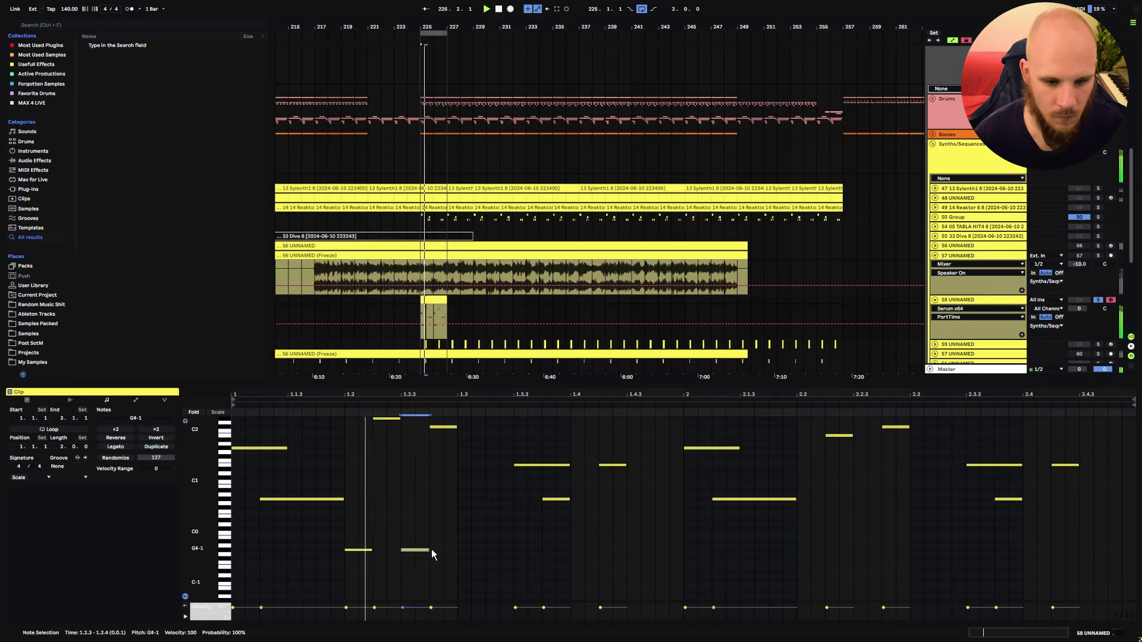
double_click(462, 549)
left_click_drag(484, 550, 511, 553)
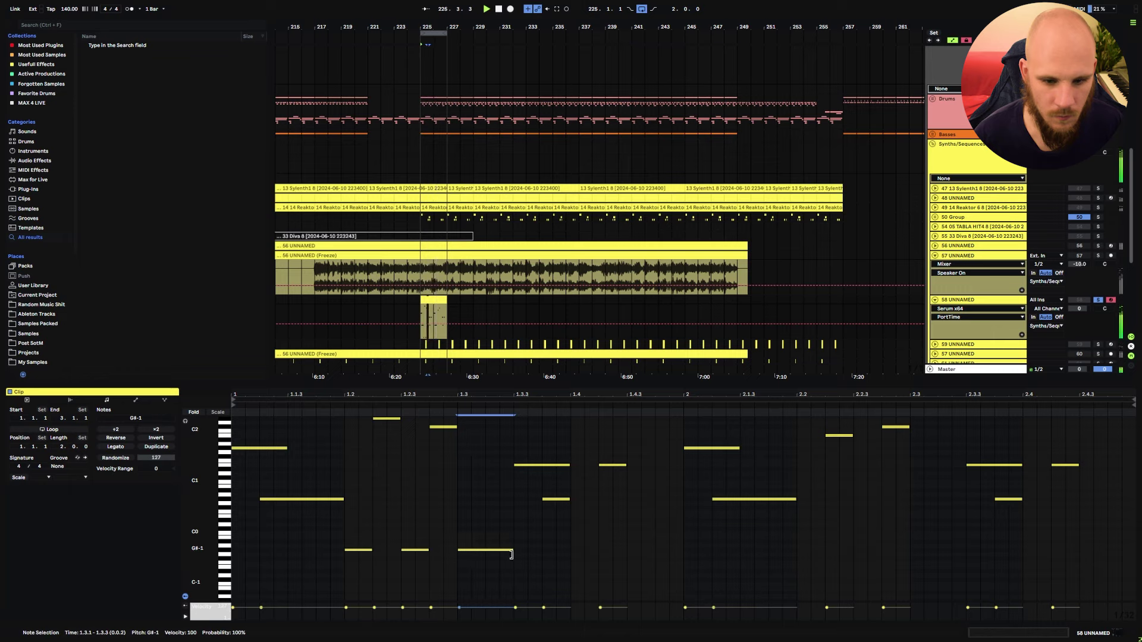
double_click(574, 551)
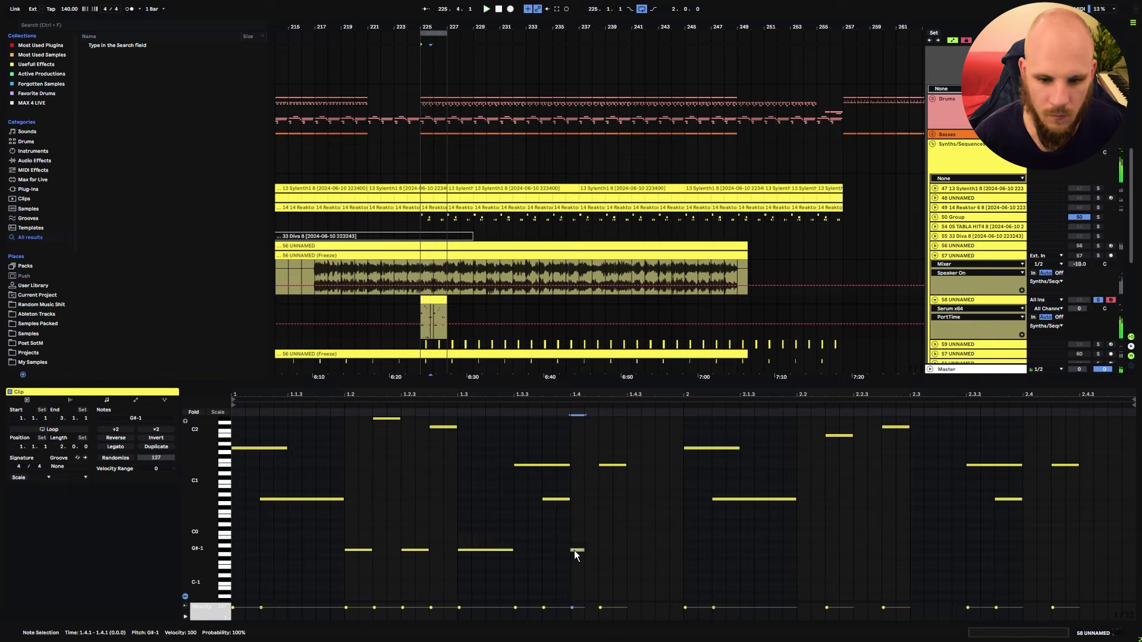
double_click(633, 550)
mouse_move(655, 551)
left_mouse_down()
mouse_move(679, 553)
mouse_move(655, 553)
left_mouse_up()
Duplicate the first bar's G#-1 notes into the second bar.
left_click_drag(684, 543, 244, 577)
key("ctrl+d")
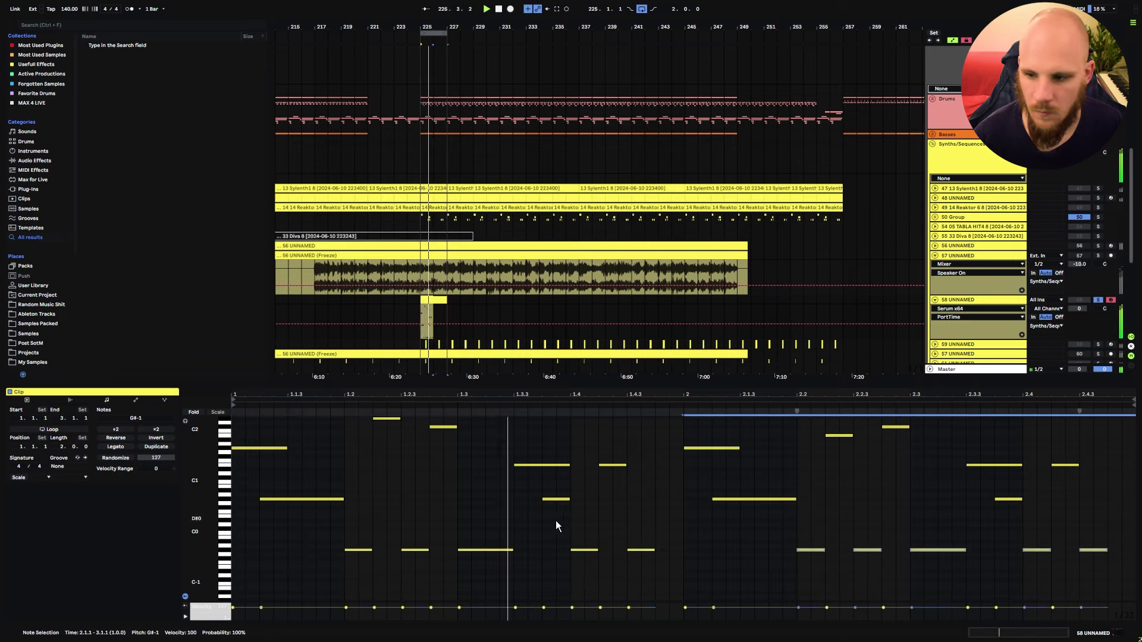
left_click(684, 519)
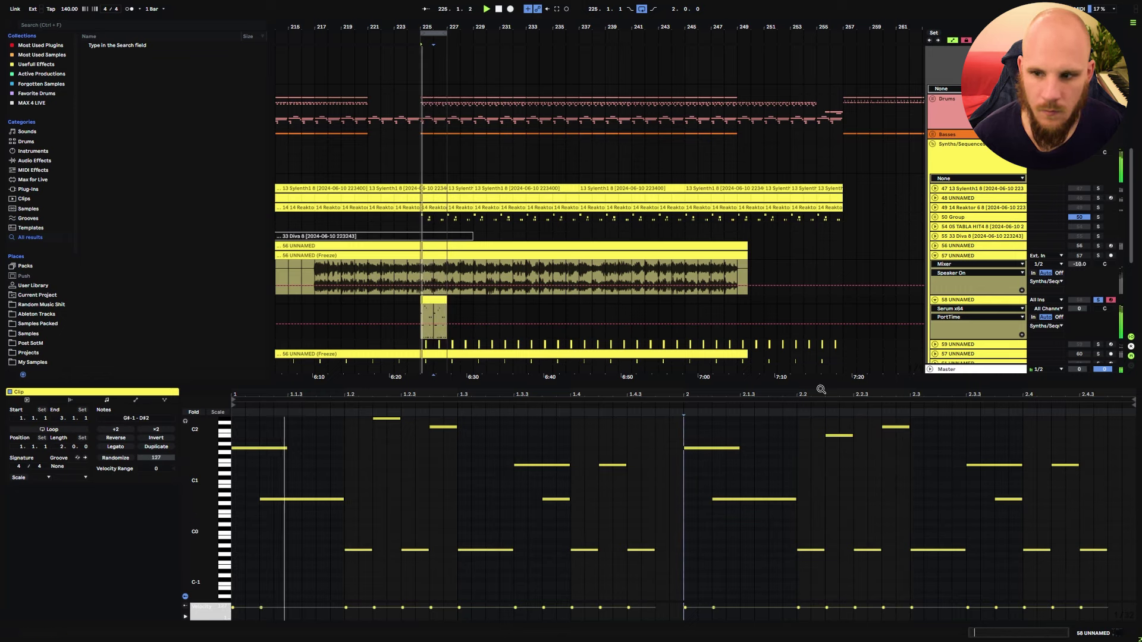
Draw rising and falling Macro 1 automation over bar 225 of the Serum track and duplicate it onto bar 226.
double_click(960, 298)
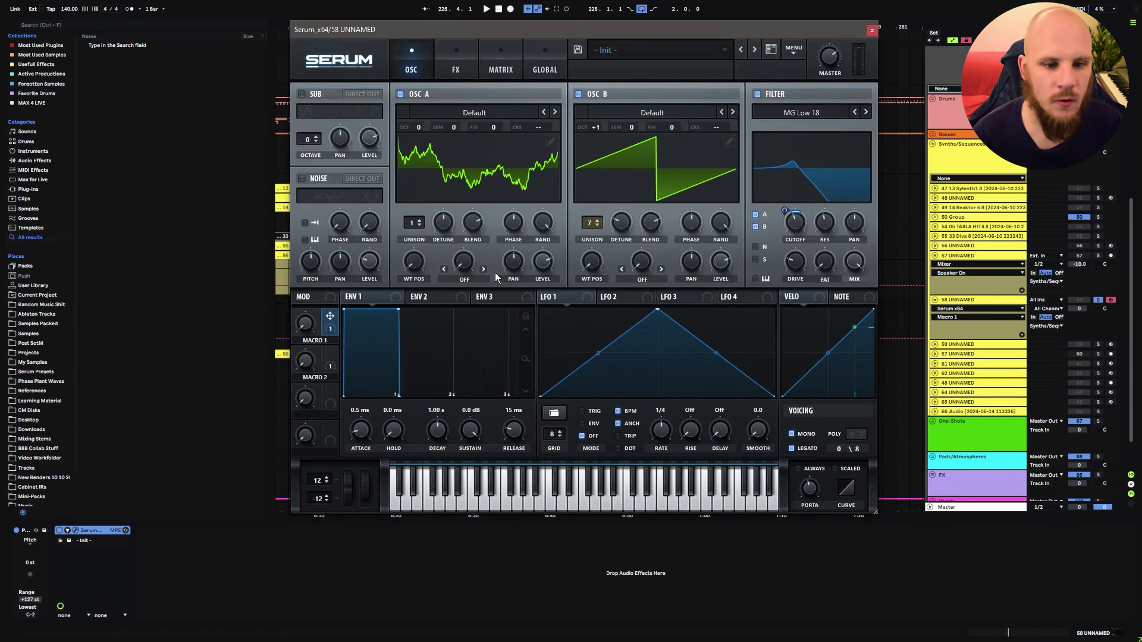
left_click(872, 30)
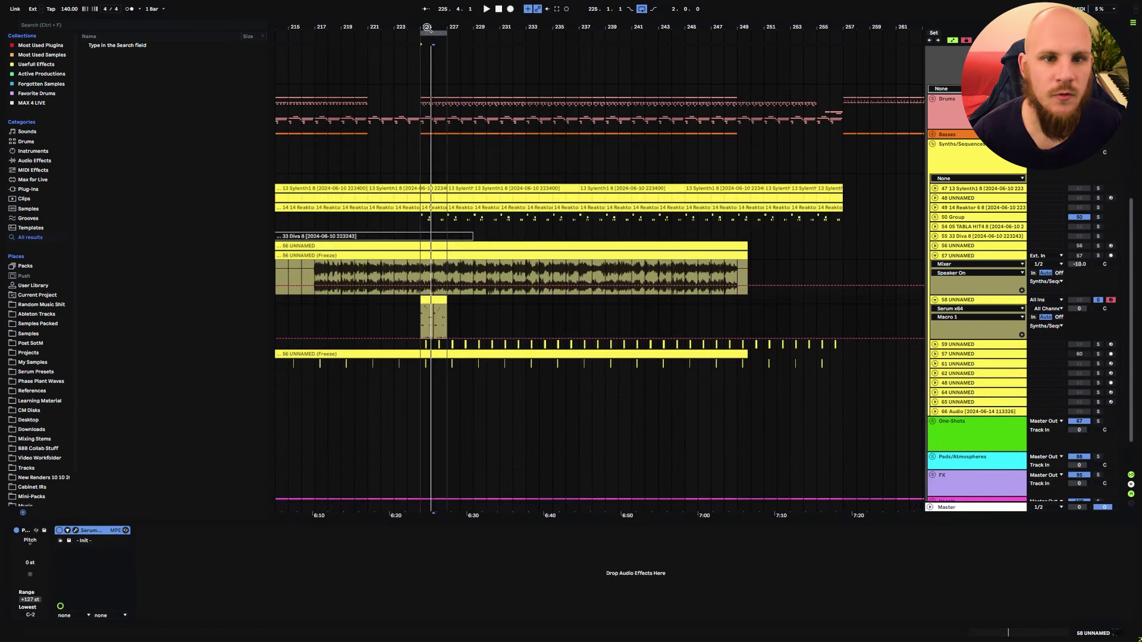
left_click_drag(427, 27, 427, 95)
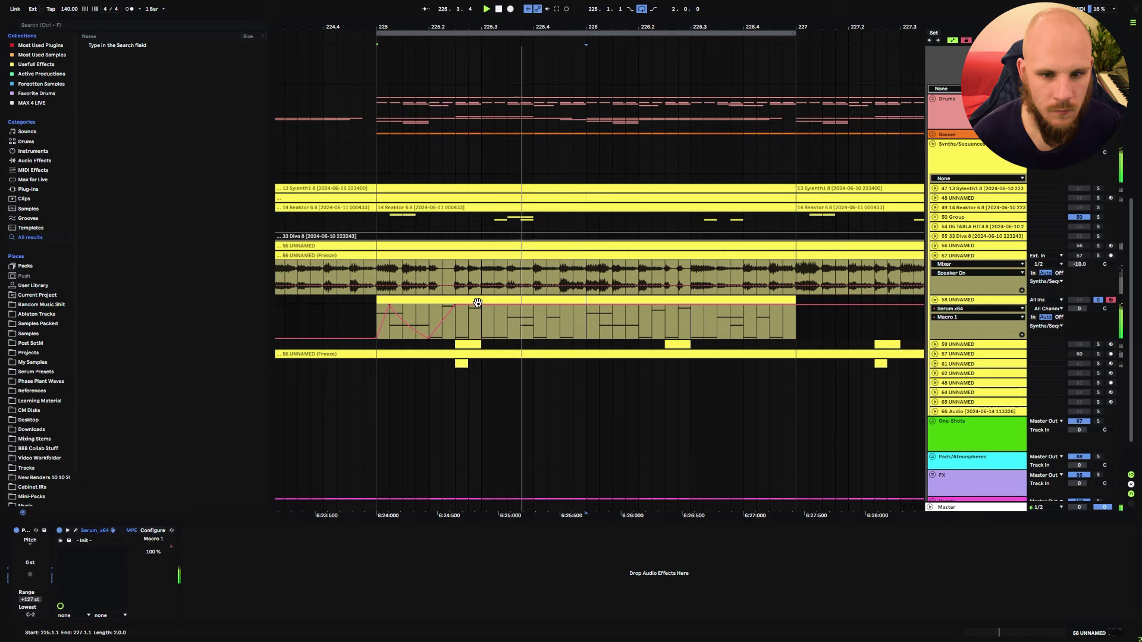
key("space")
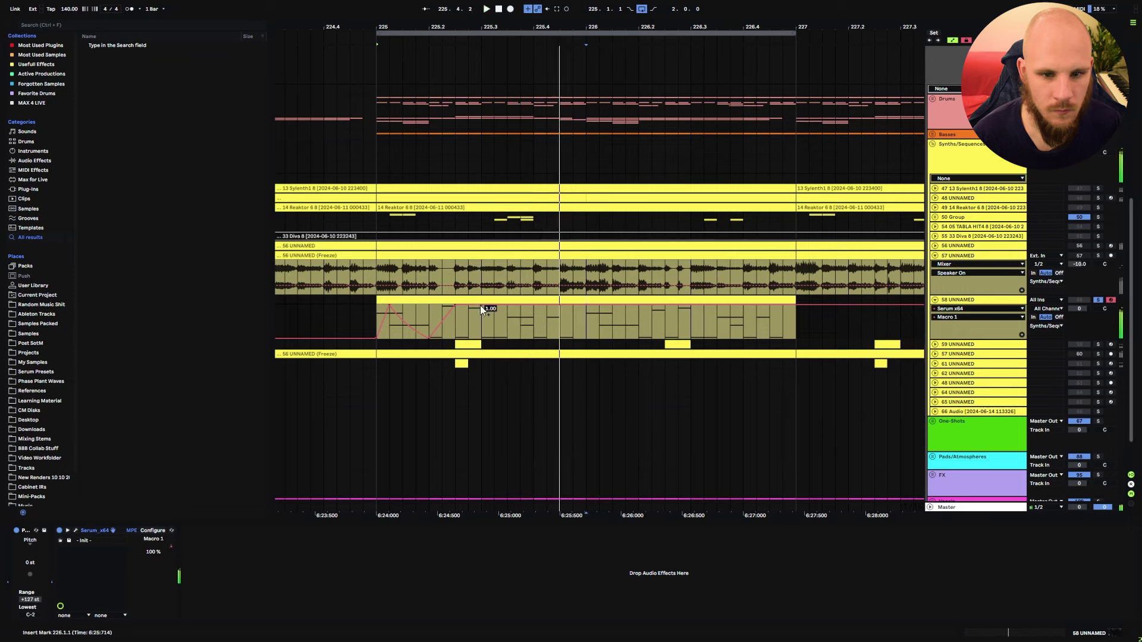
left_click_drag(480, 306, 395, 323)
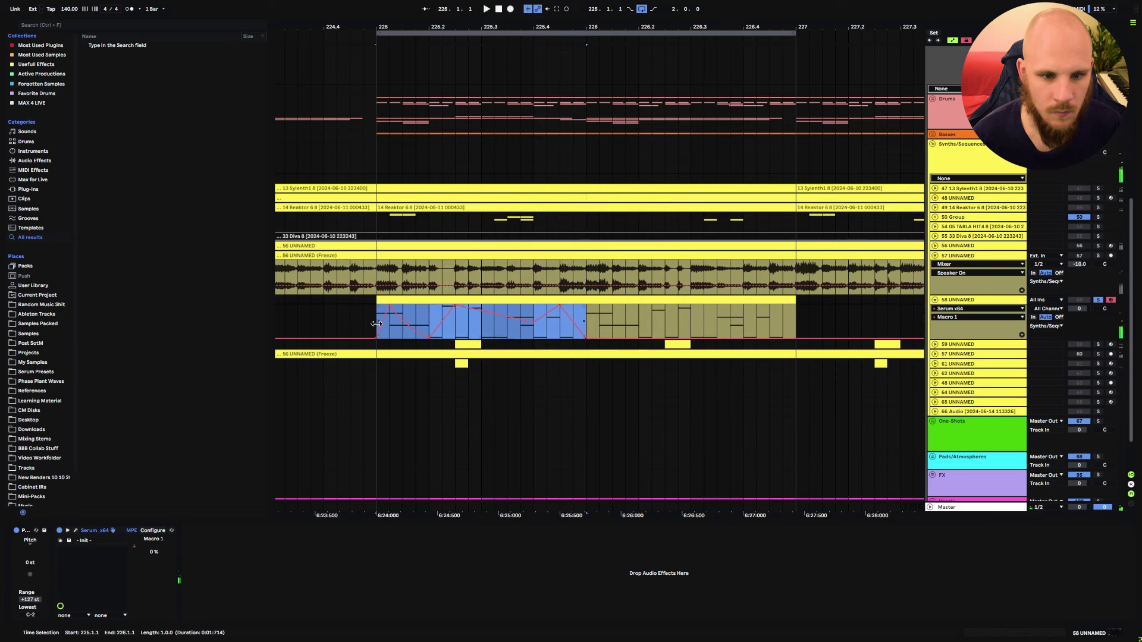
key("ctrl+d")
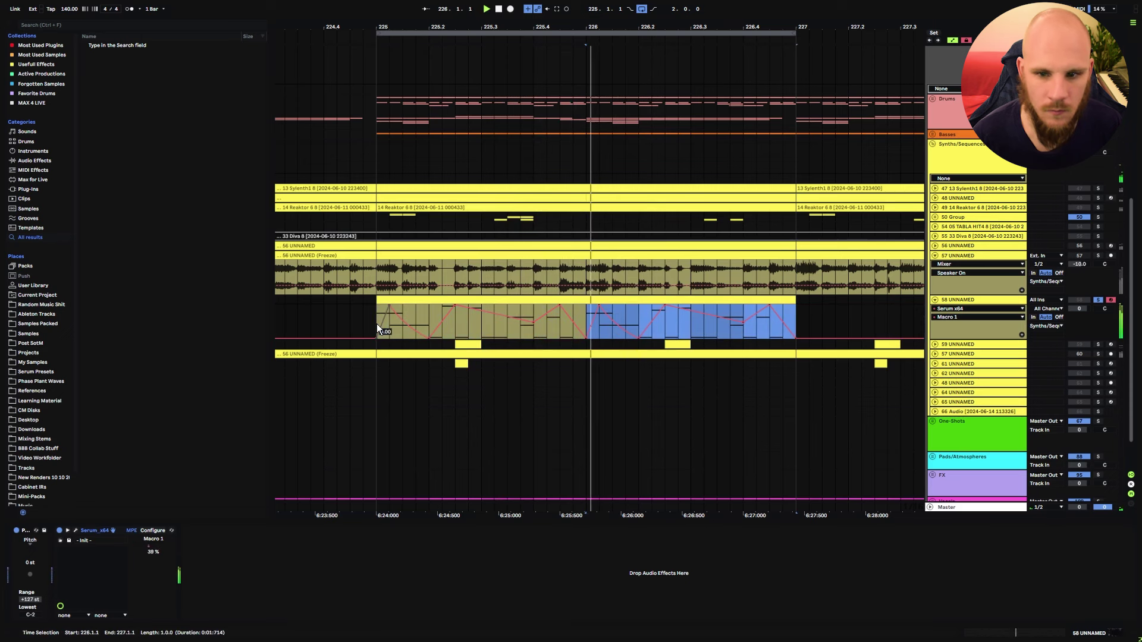
Enable the distortion effect in Serum and set its drive to 75%.
left_click(76, 530)
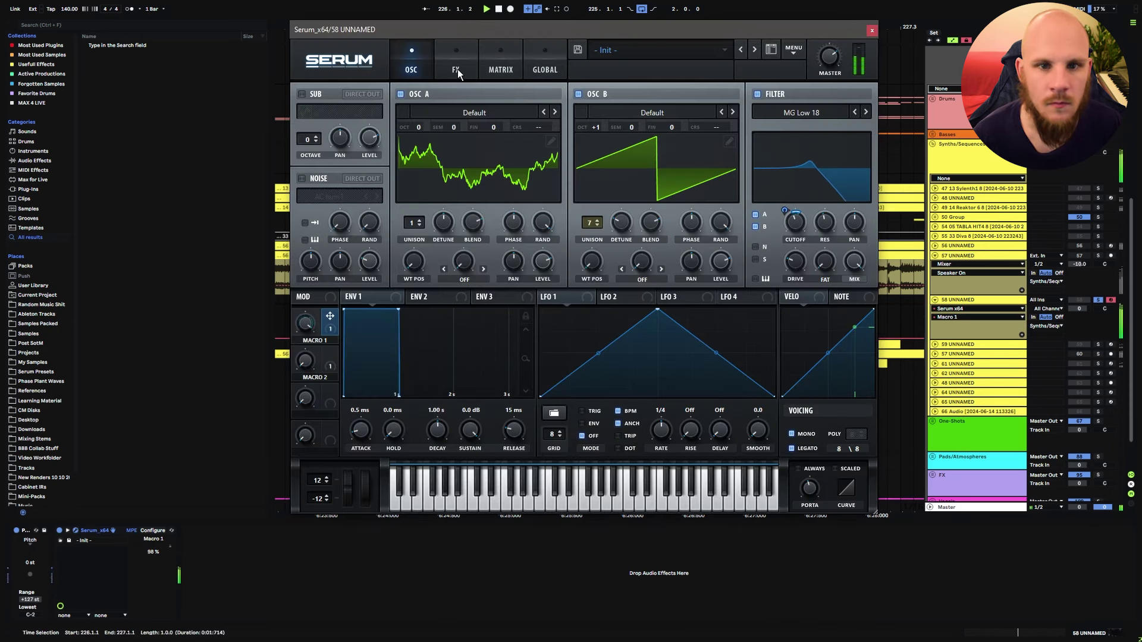
key("space")
left_click(457, 70)
left_click(307, 117)
left_click_drag(723, 120, 733, 90)
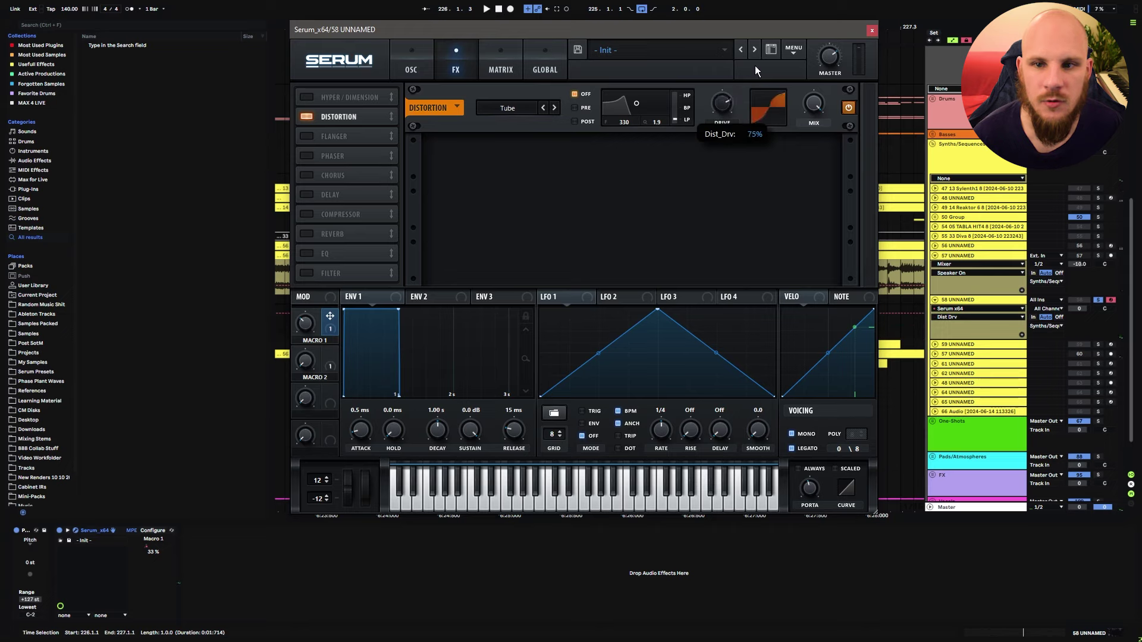
Play the clip and switch the distortion type to Zero-Square.
key("space")
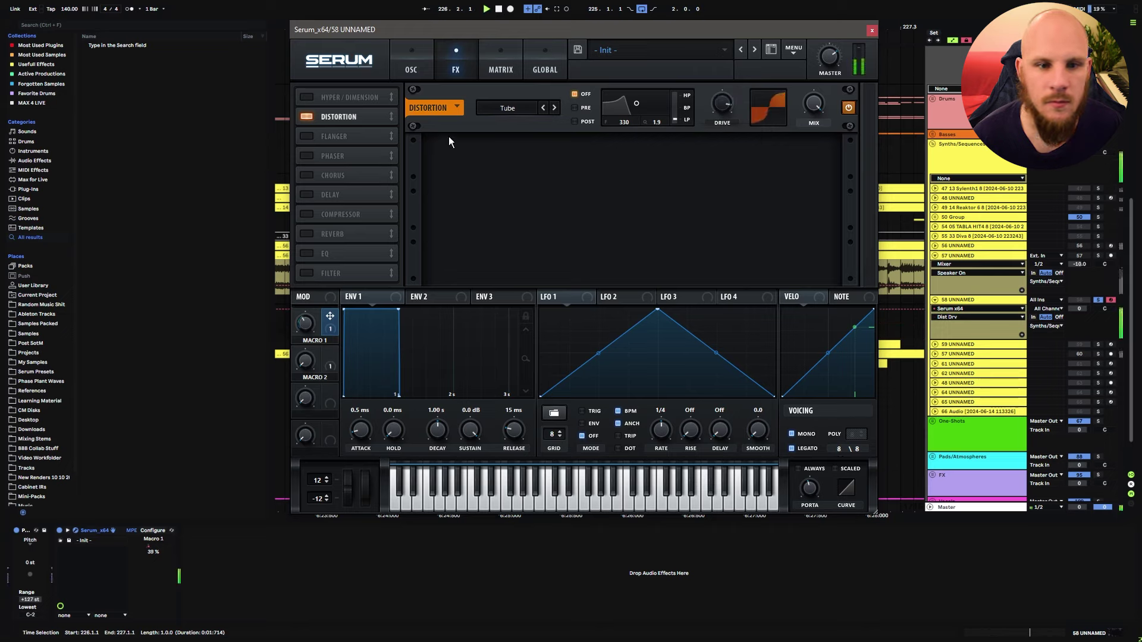
left_click(511, 113)
left_click(539, 215)
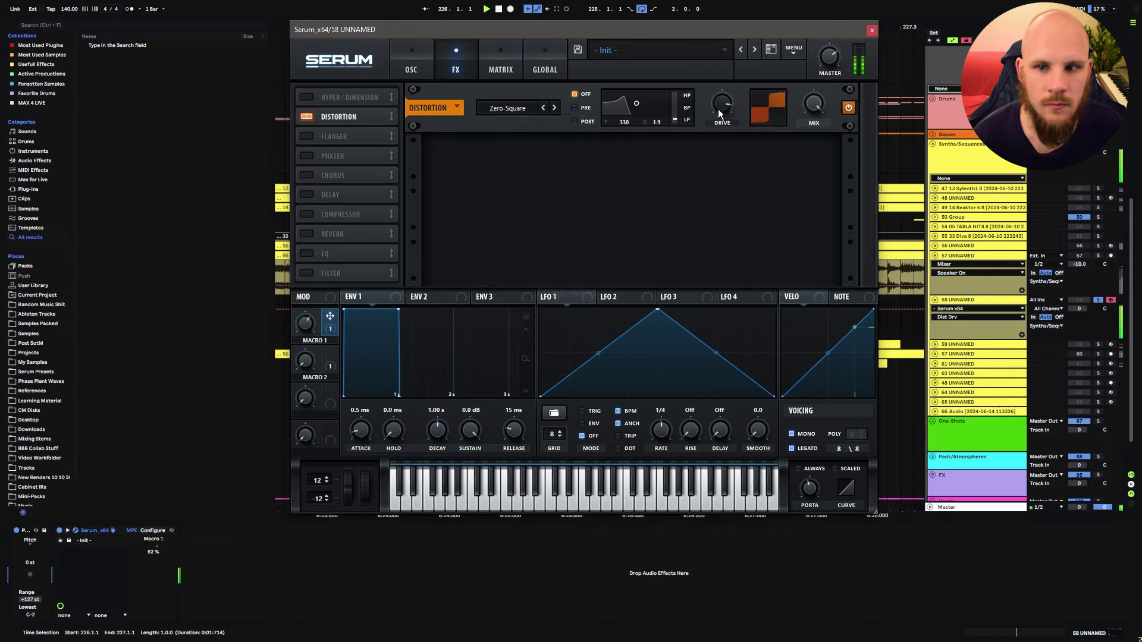
Lower the distortion's drive and mix, and modulate the mix amount with Macro 1.
left_click_drag(719, 111, 717, 137)
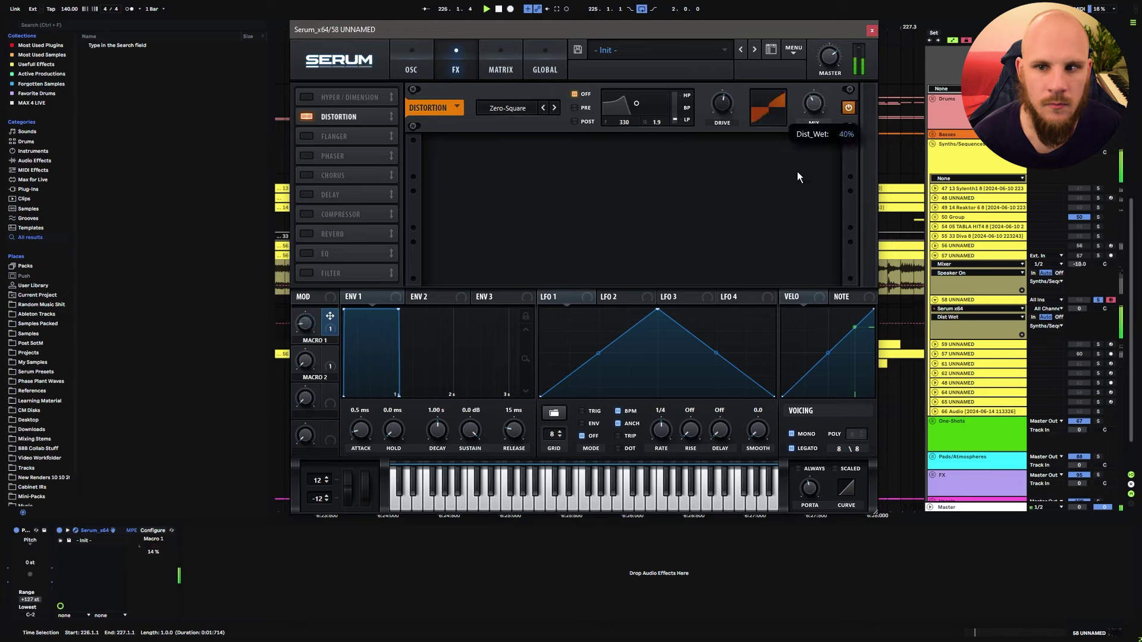
mouse_move(797, 172)
left_mouse_down()
mouse_move(794, 187)
mouse_move(797, 137)
mouse_move(786, 159)
left_mouse_up()
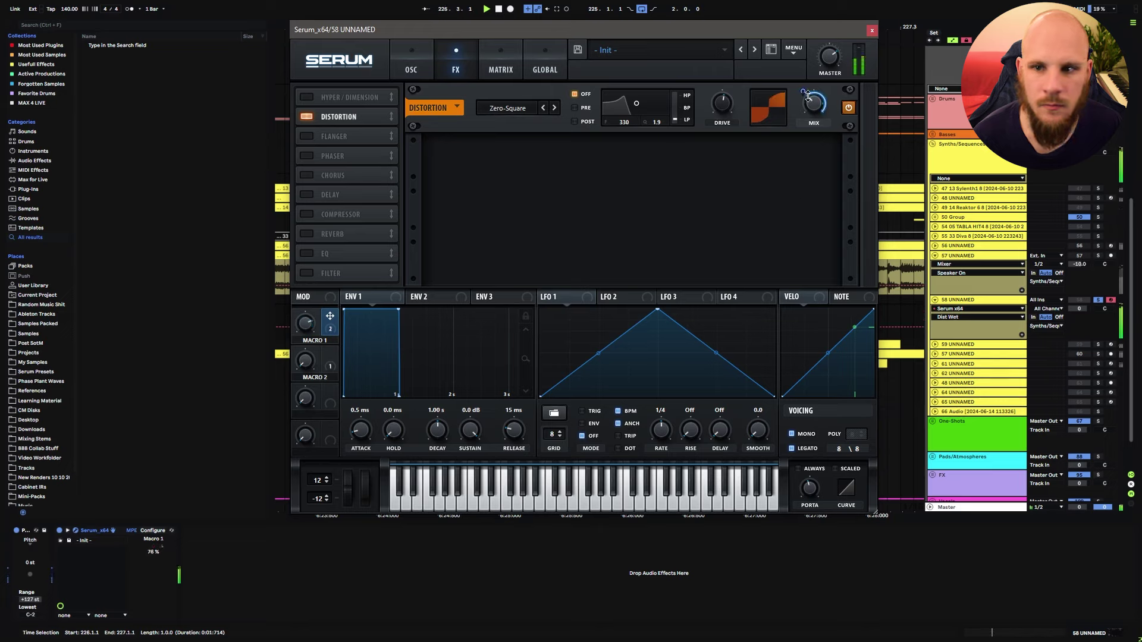
left_click_drag(804, 92, 798, 109)
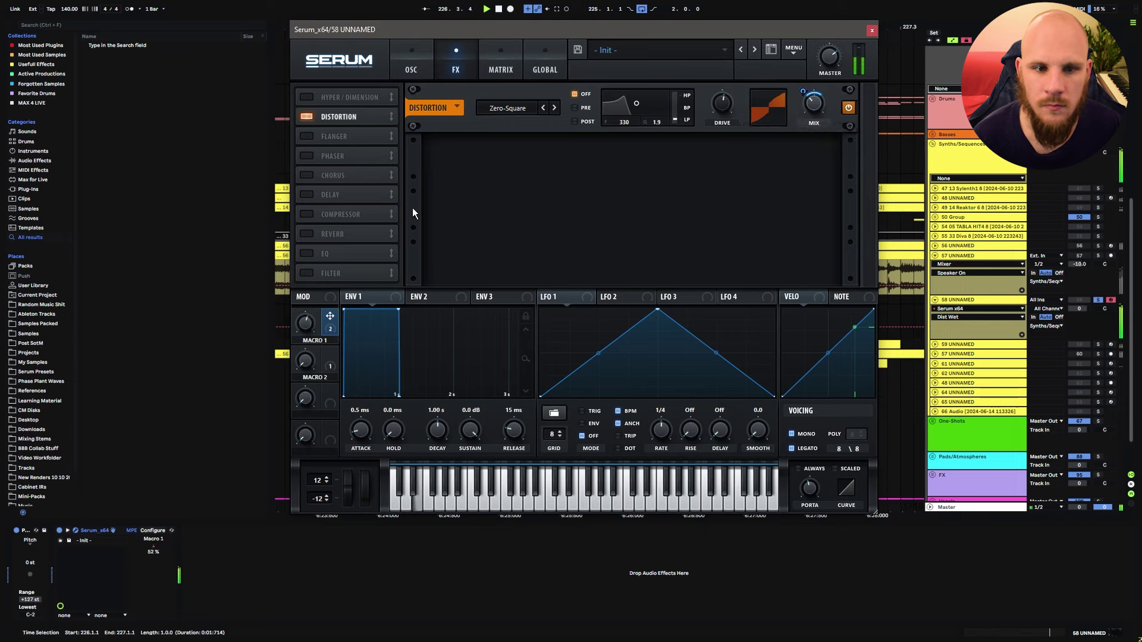
Enable Serum's compressor in multiband mode and an EQ with a low cut and adjusted low-band Q.
left_click(306, 214)
left_click(688, 174)
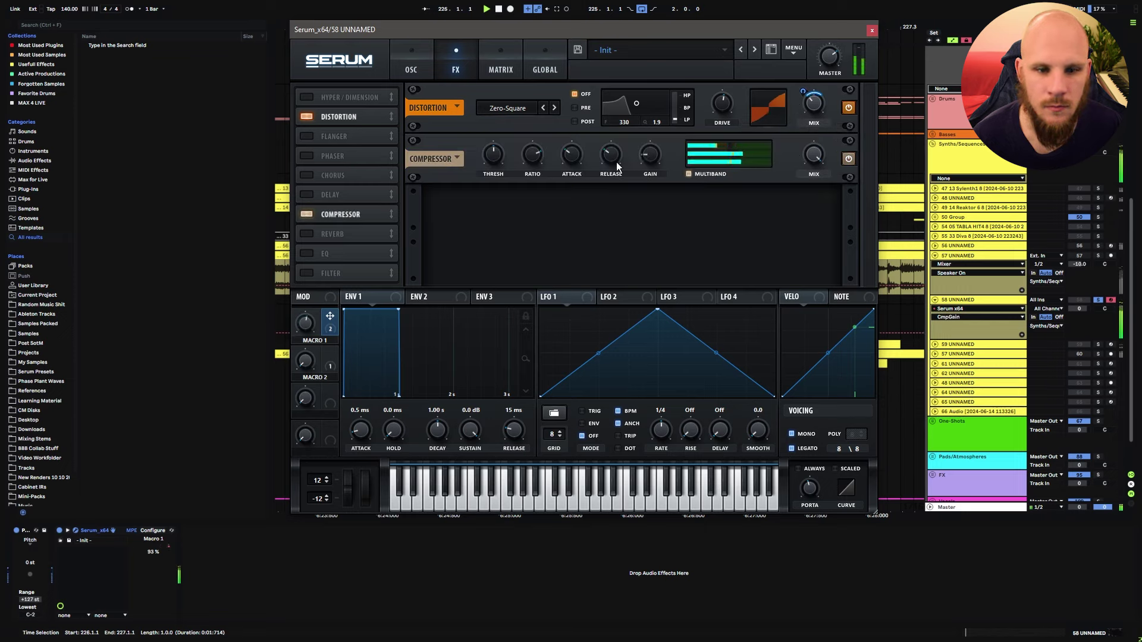
left_click(388, 253)
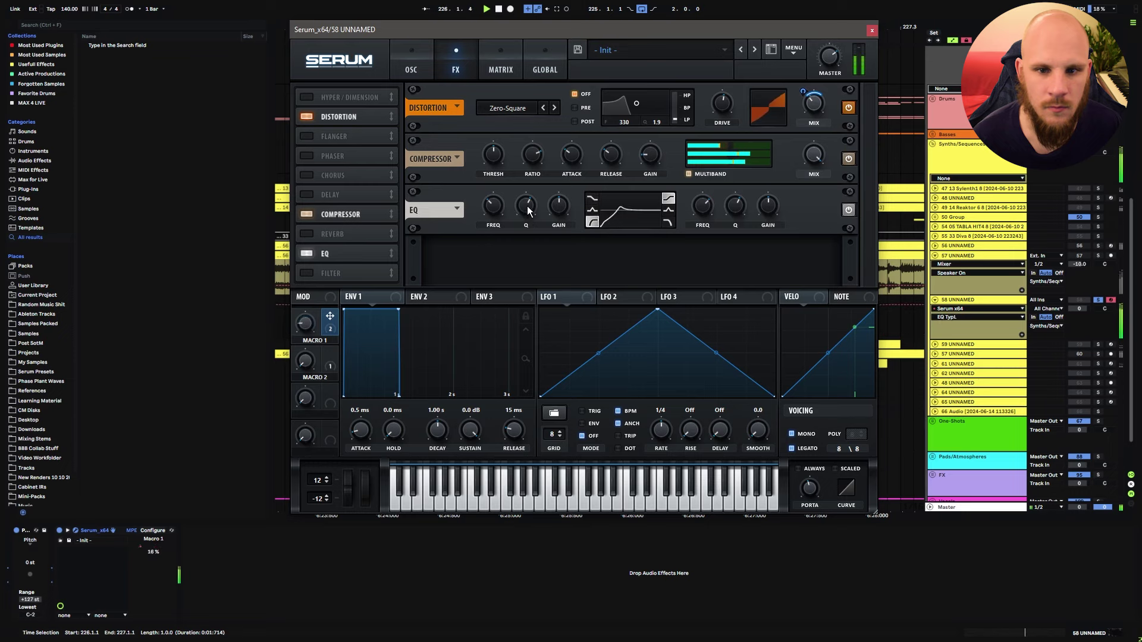
left_click_drag(528, 209, 529, 198)
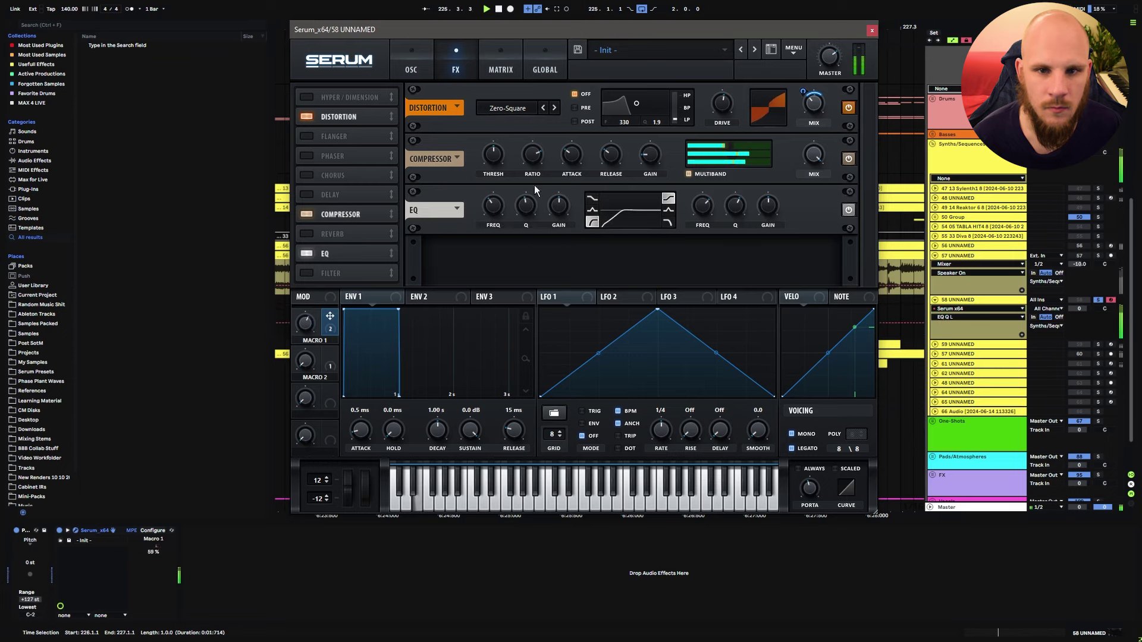
Extend the arrangement loop from bar 225 to a length of 25.2.0 and clear the clip copies after bar 227.
left_click(872, 30)
left_click_drag(417, 26, 893, 34)
left_click(513, 297)
left_click(432, 299)
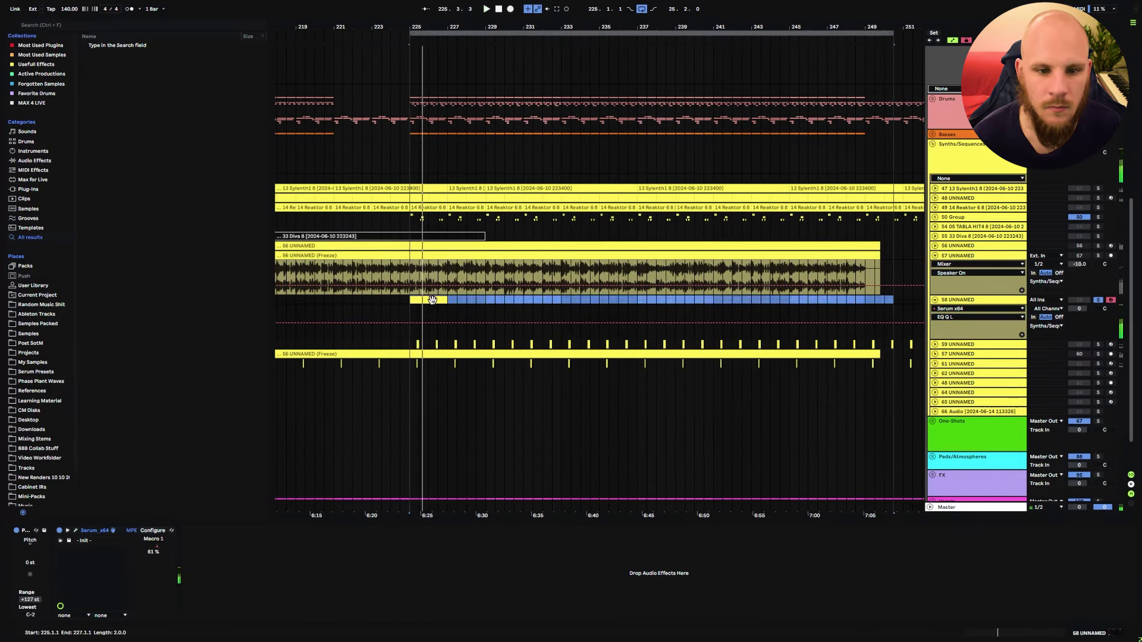
left_click(432, 300)
key("space")
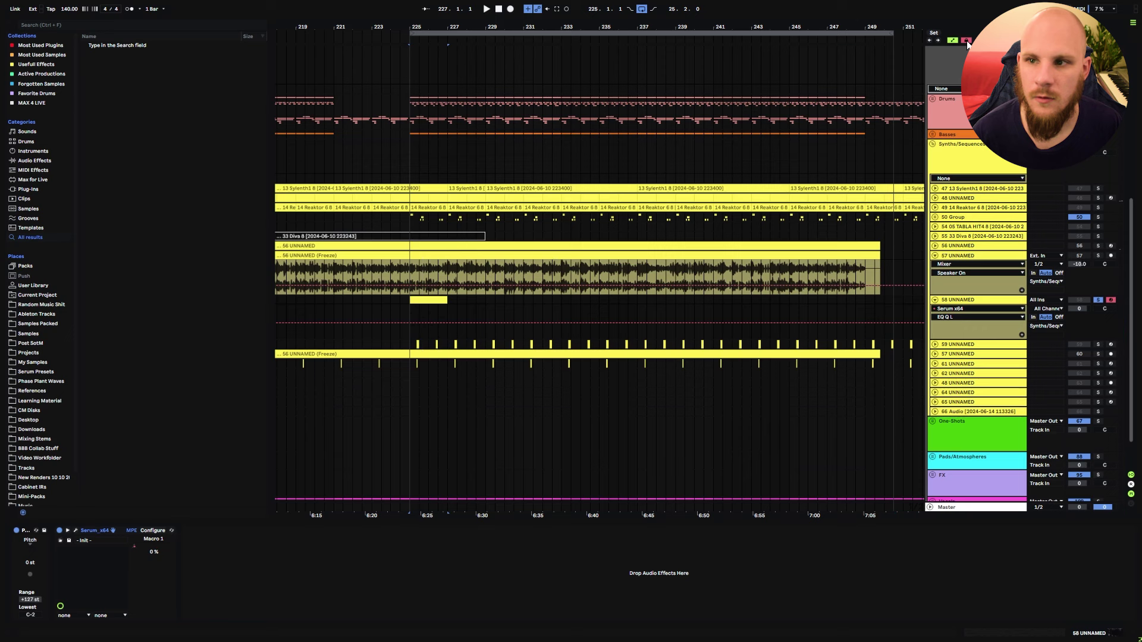
Duplicate the two-bar Serum clip repeatedly until the copies reach bar 249.
left_click(429, 301)
key("ctrl+d")
key("ctrl+d")
key("ctrl+d")
key("ctrl+d")
key("ctrl+d")
key("ctrl+d")
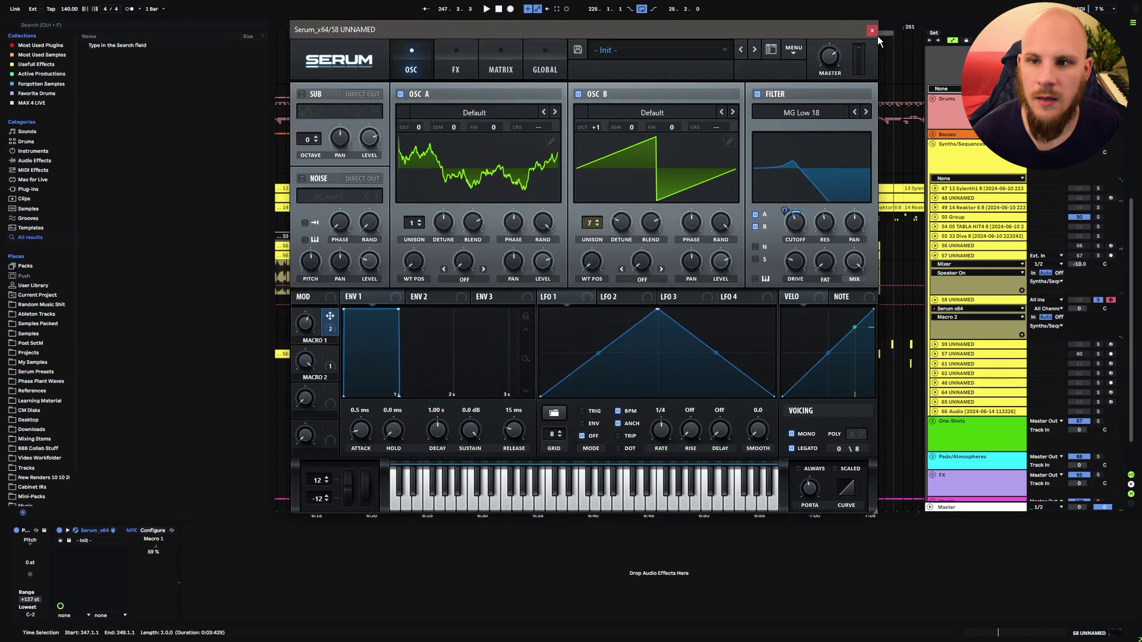
Ramp Macro 2's automation upward across the duplicated clips from bar 225 to bar 249 and open the first clip's notes.
left_click(873, 30)
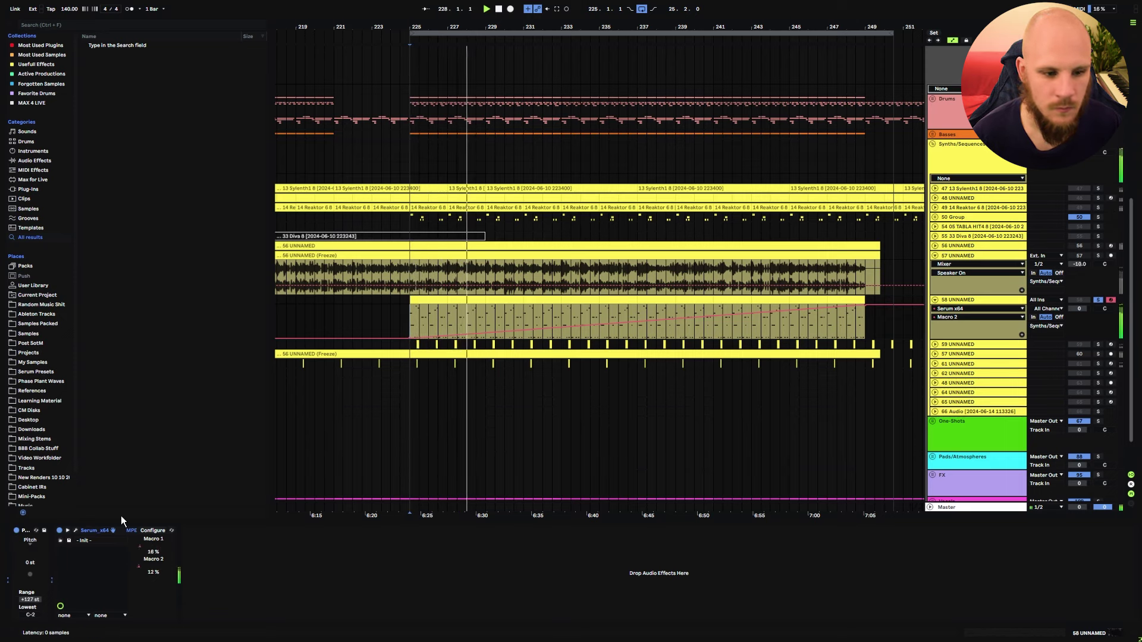
double_click(427, 299)
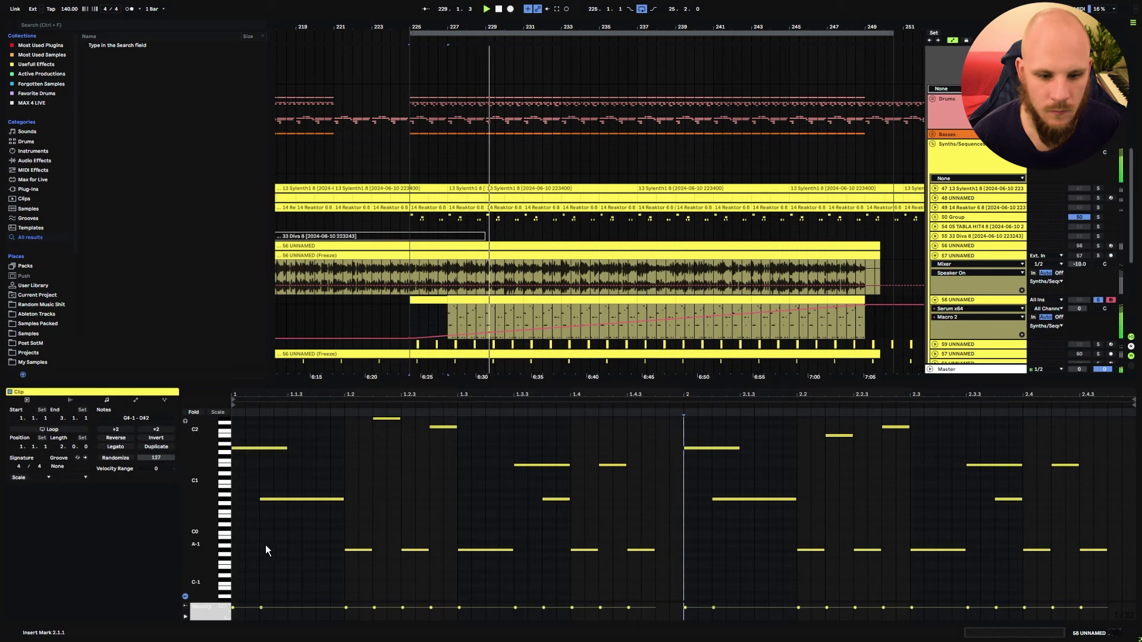
Lower the velocity of all G#-1 notes in the first Serum clip and duplicate that two-bar clip up to bar 249.
left_click(226, 553)
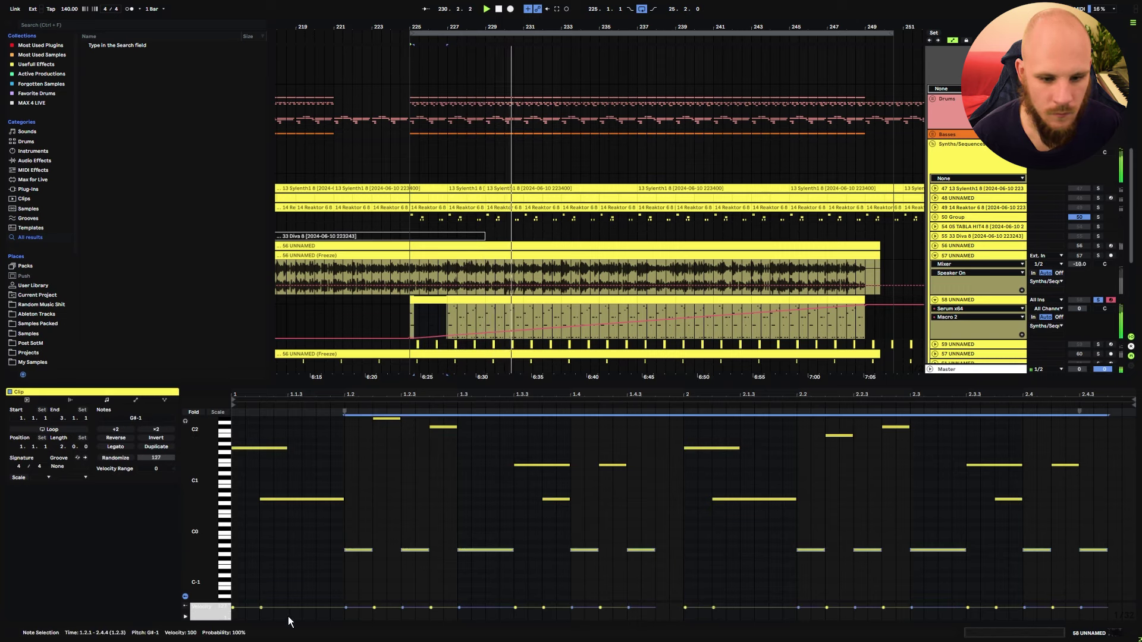
left_click_drag(351, 608, 351, 613)
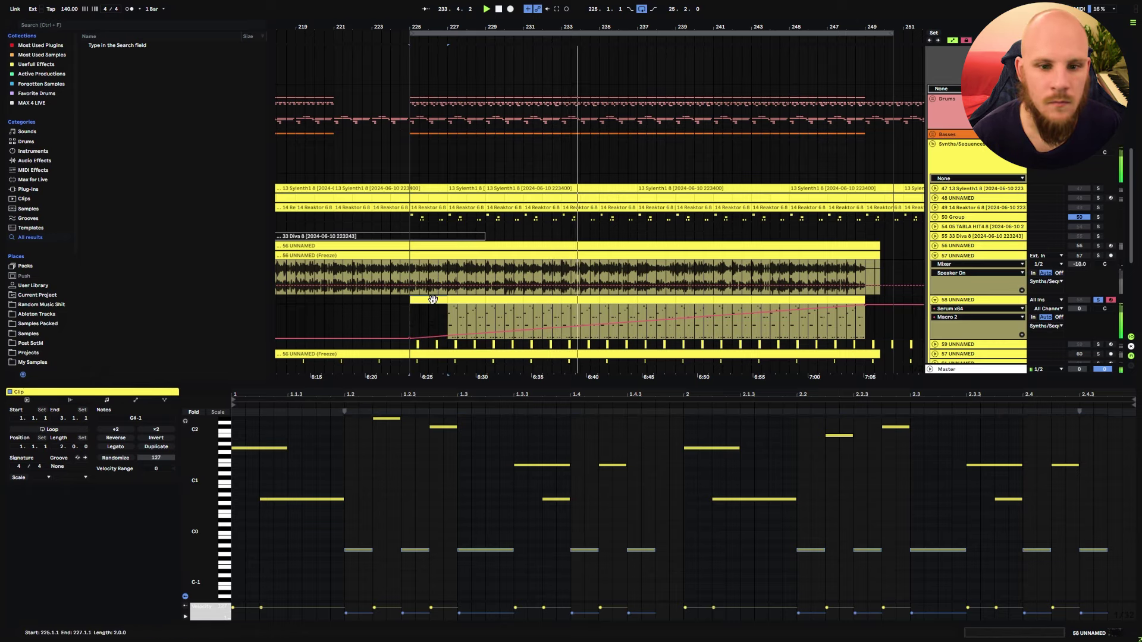
key("ctrl+d")
key("ctrl+d")
key("ctrl+d")
key("ctrl+d")
key("ctrl+d")
key("ctrl+d")
key("ctrl+d")
key("ctrl+d")
key("ctrl+d")
key("ctrl+d")
key("ctrl+d")
key("ctrl+d")
key("ctrl+d")
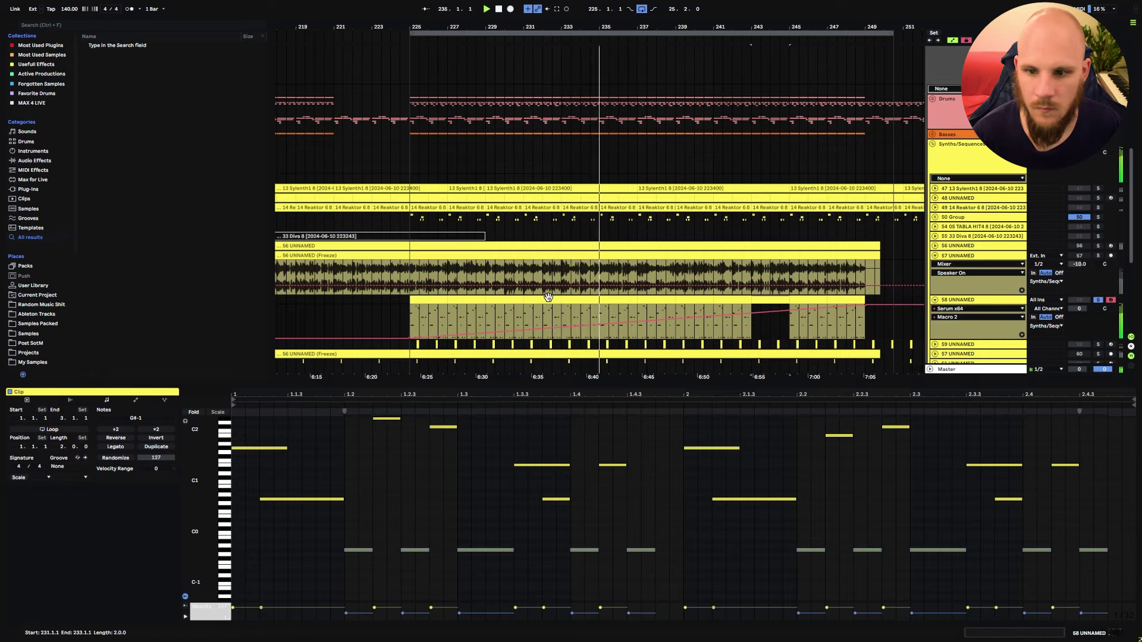
Assign velocity modulation to Serum's oscillator A and B levels with both base levels turned down, and give oscillator A 3 unison voices.
left_click(955, 298)
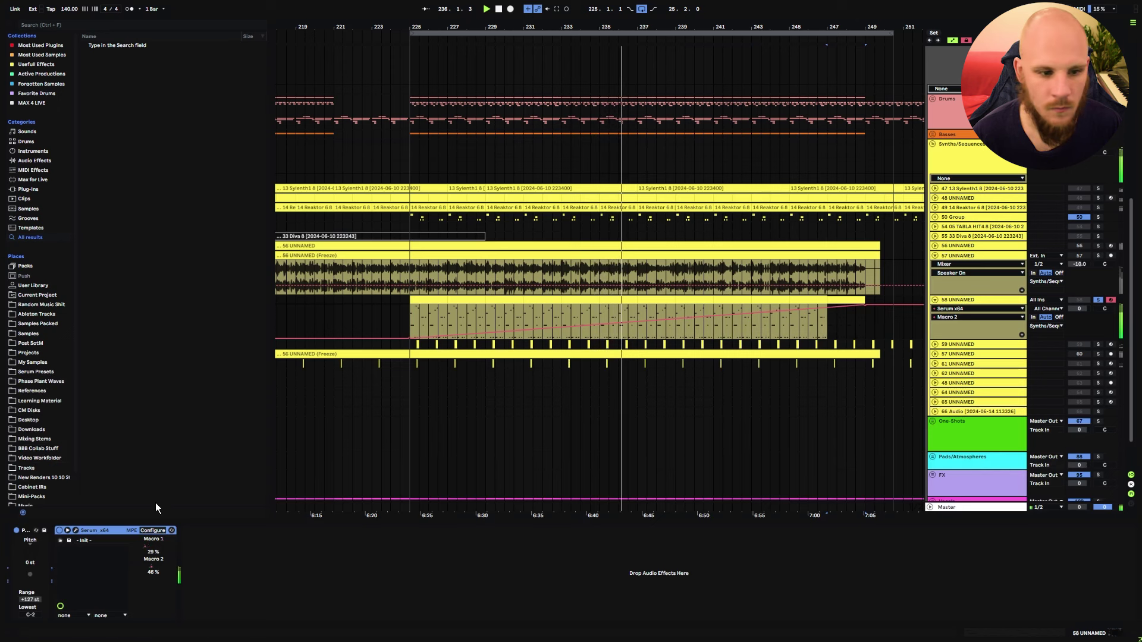
left_click(67, 529)
left_click_drag(547, 265, 604, 424)
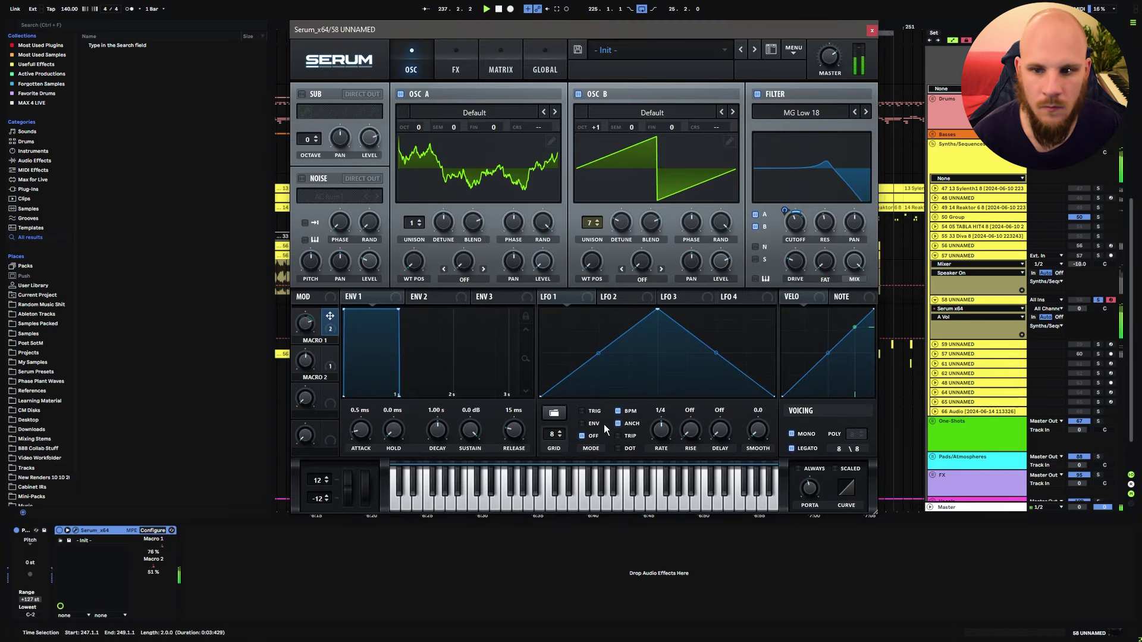
left_click_drag(542, 264, 543, 263)
left_click_drag(716, 265, 761, 361)
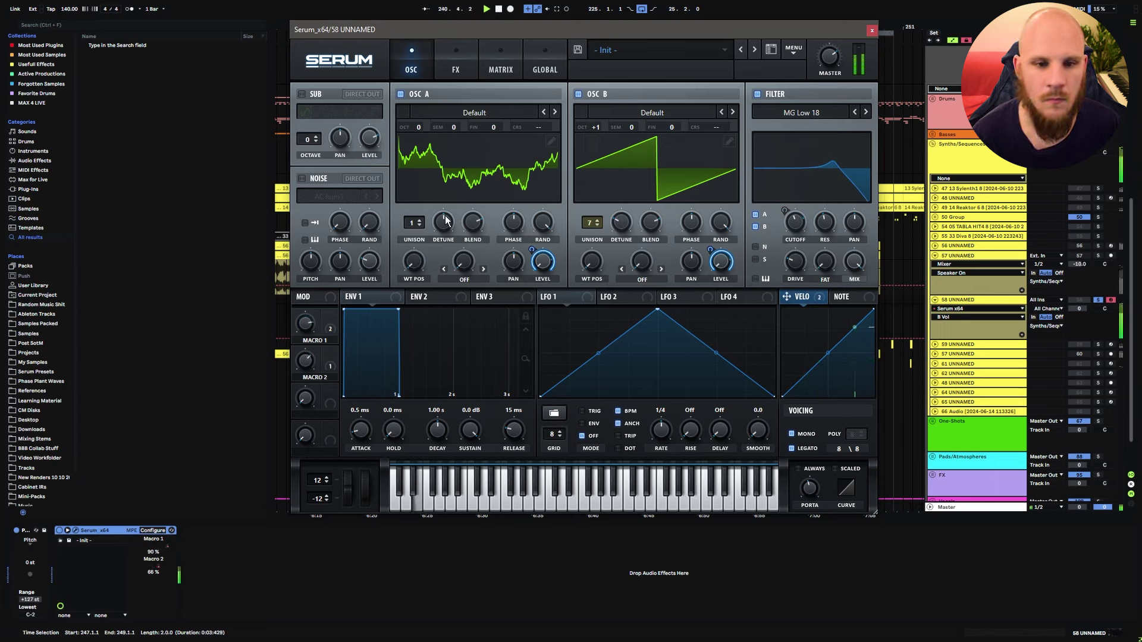
left_click_drag(417, 224, 438, 270)
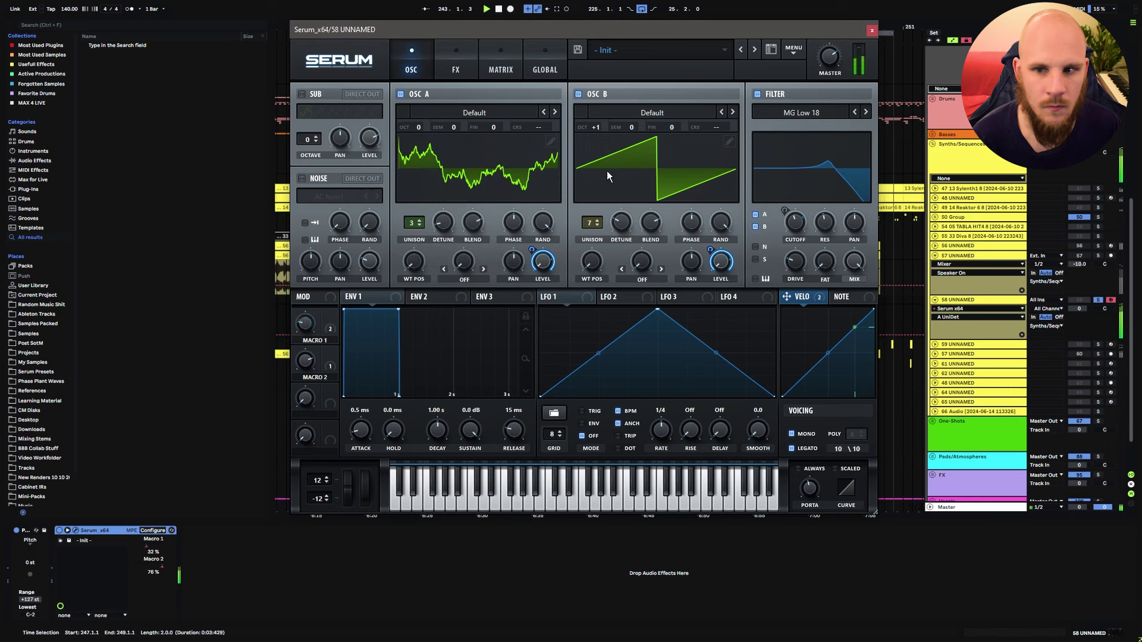
left_click(872, 31)
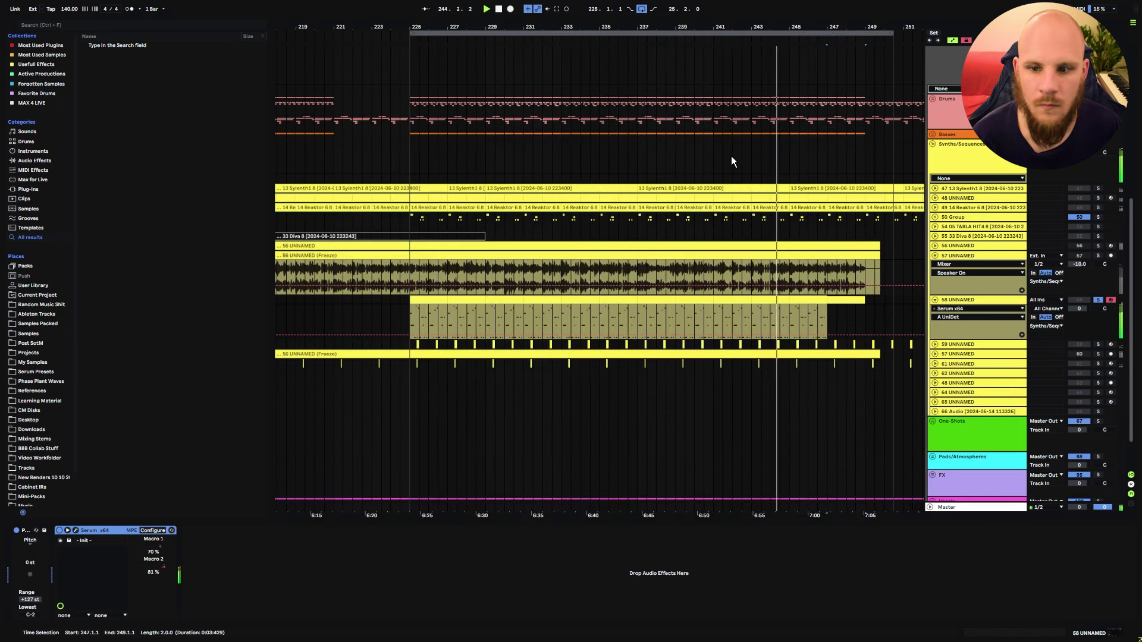
Unsolo the Serum track, lower its volume to -8.4 dB and restart playback from bar 225.
left_click(769, 310)
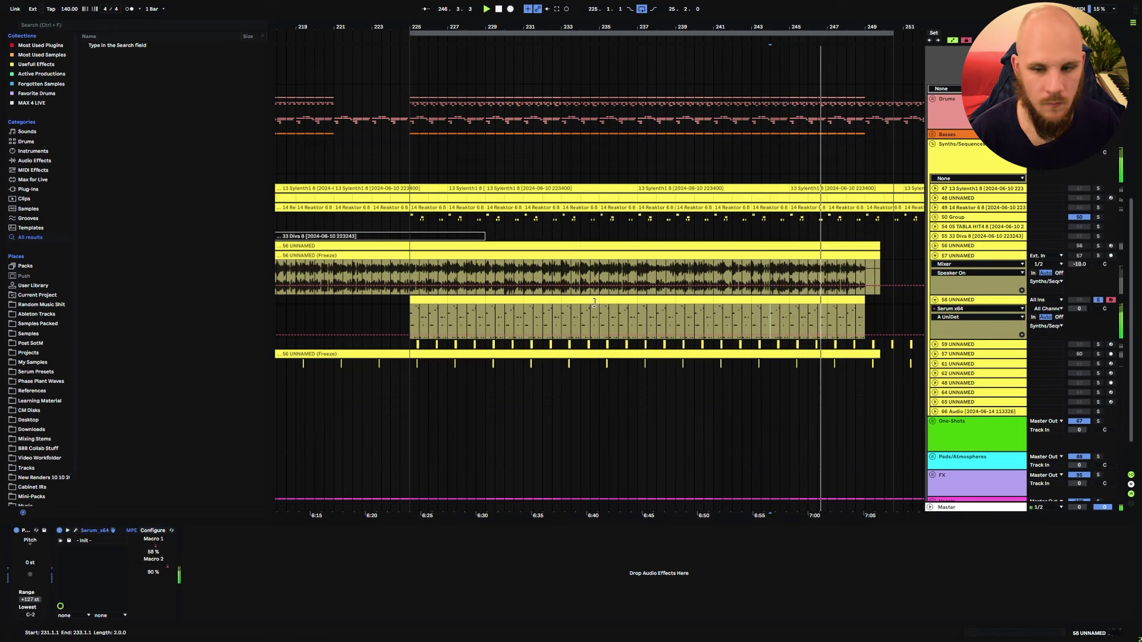
left_click(1098, 301)
left_click_drag(1079, 309, 1079, 333)
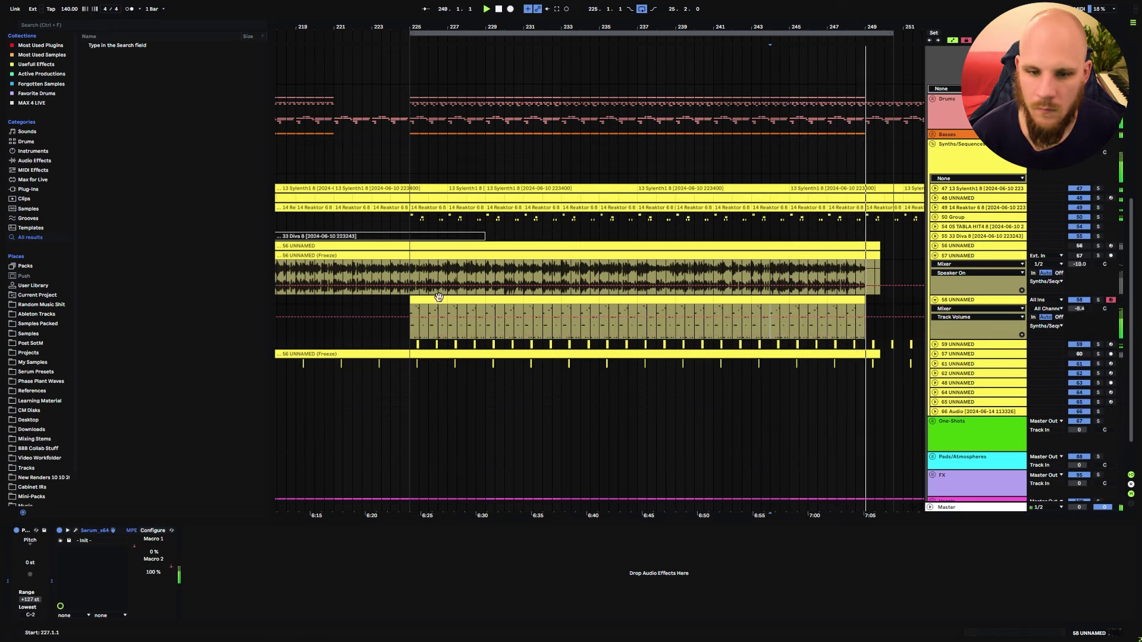
left_click(409, 332)
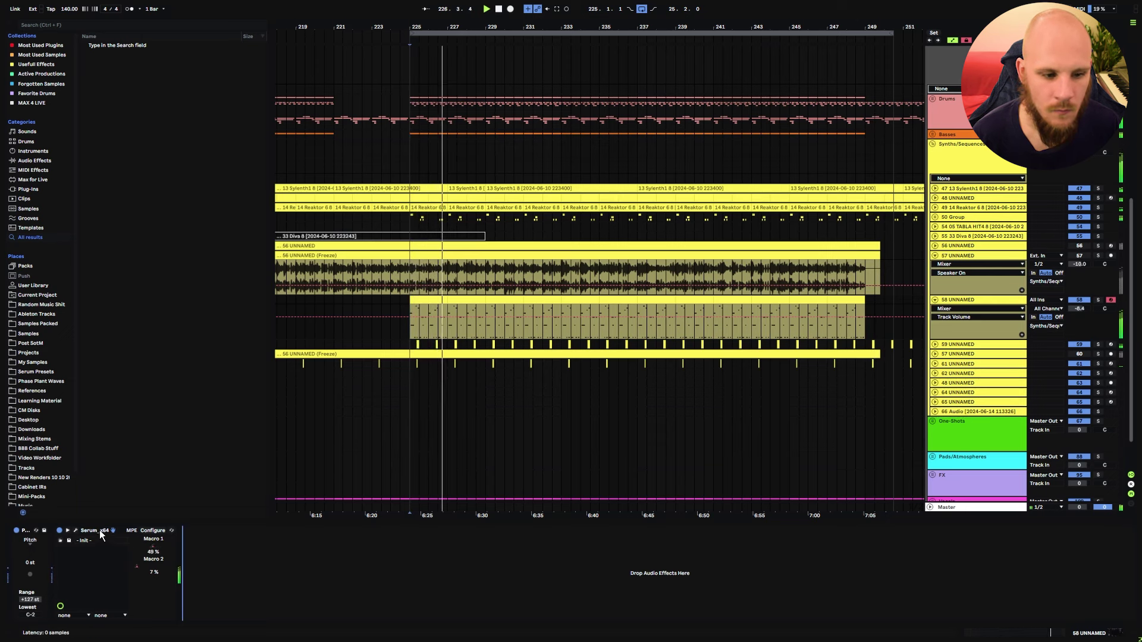
Change Serum's distortion mode to Asym and adjust its drive.
left_click(75, 530)
left_click(458, 66)
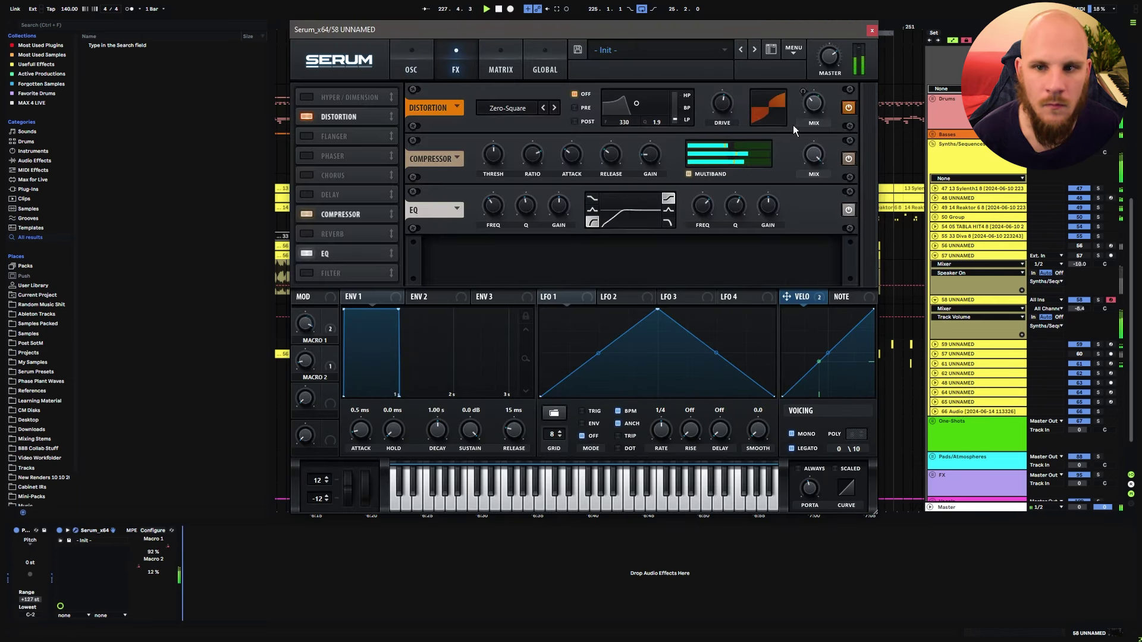
left_click(546, 106)
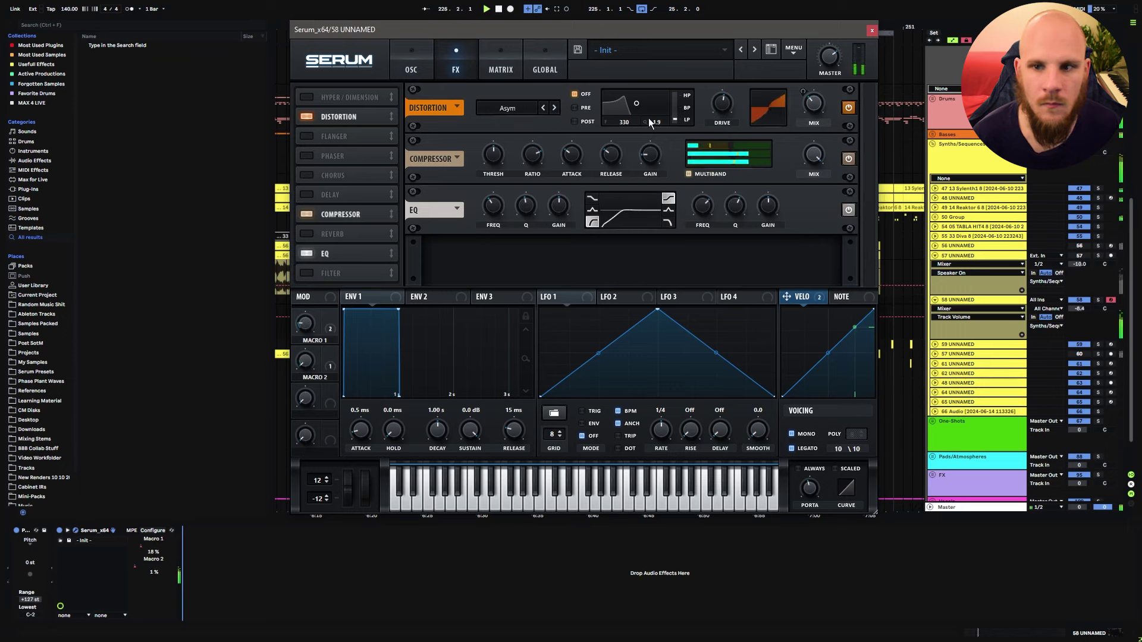
left_click(729, 104)
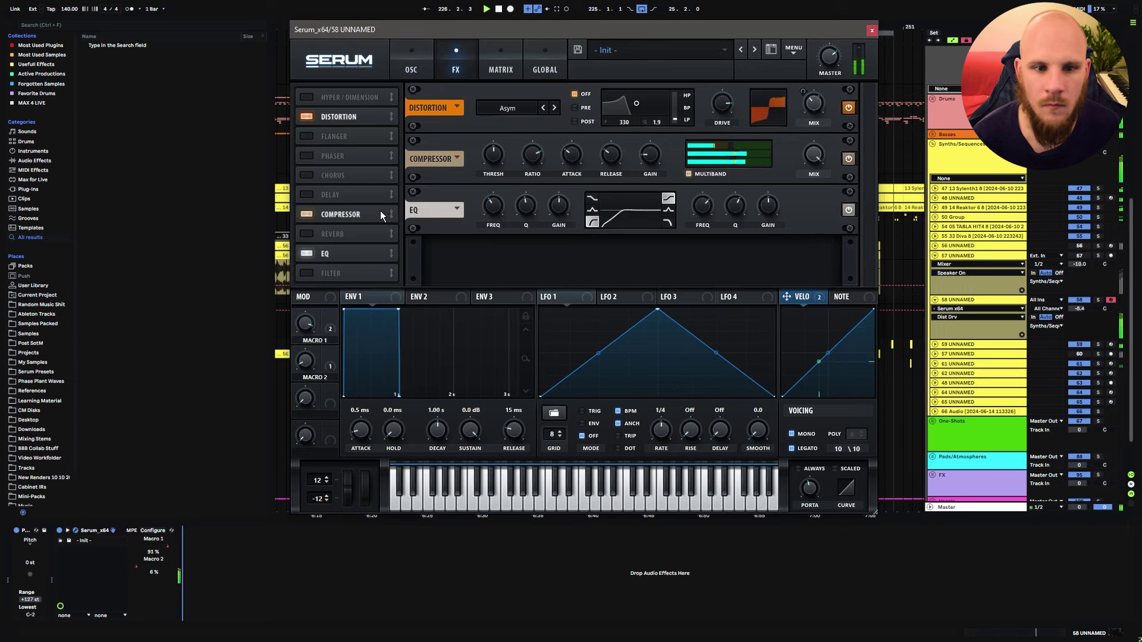
Enable Chorus at the start of Serum's effects chain and Hyper/Dimension ahead of the distortion.
left_click(310, 175)
left_click_drag(310, 175, 336, 116)
left_click(307, 98)
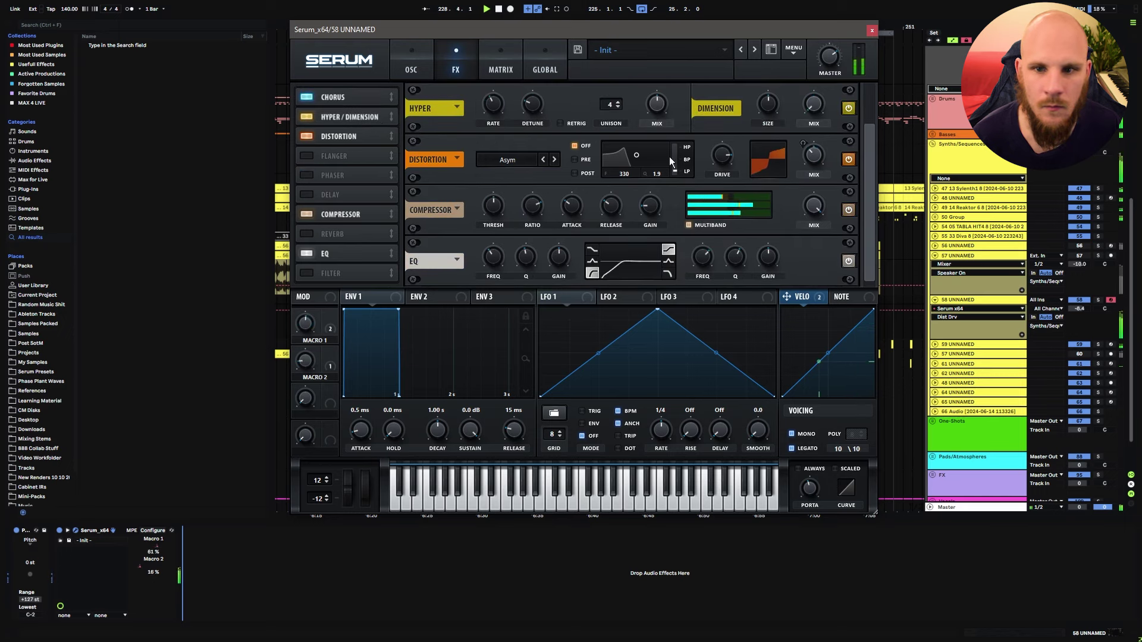
Switch the chorus filter to HPF, reduce the Dimension size to about 2% and fine-tune its mix.
scroll(873, 158, "up", 2)
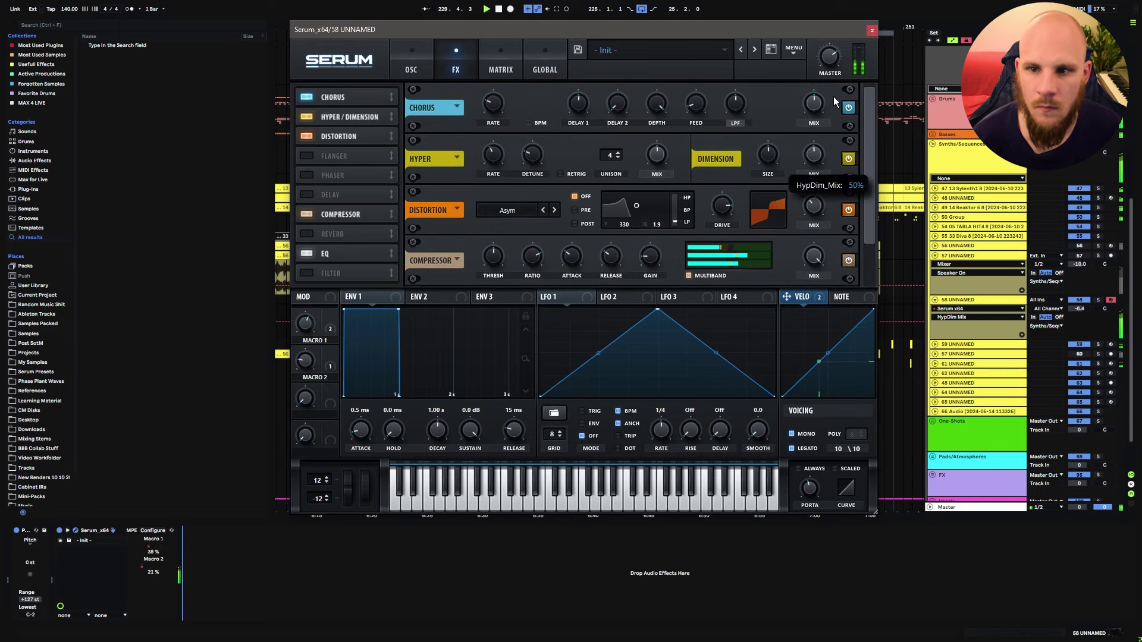
left_click(738, 123)
left_click_drag(697, 107, 647, 153)
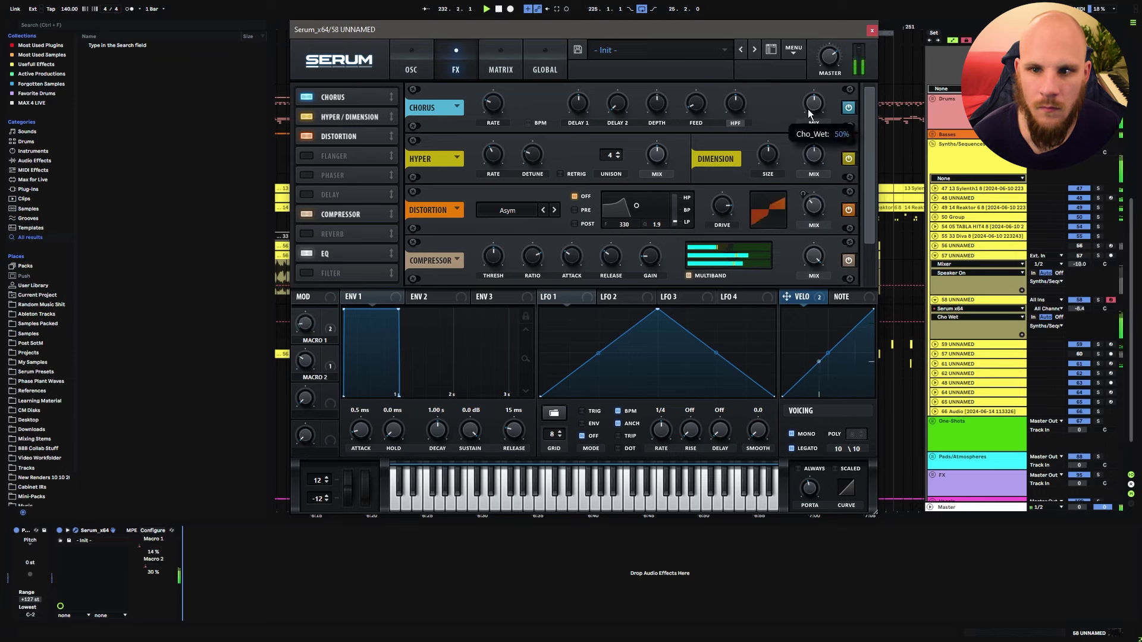
left_click_drag(773, 153, 759, 207)
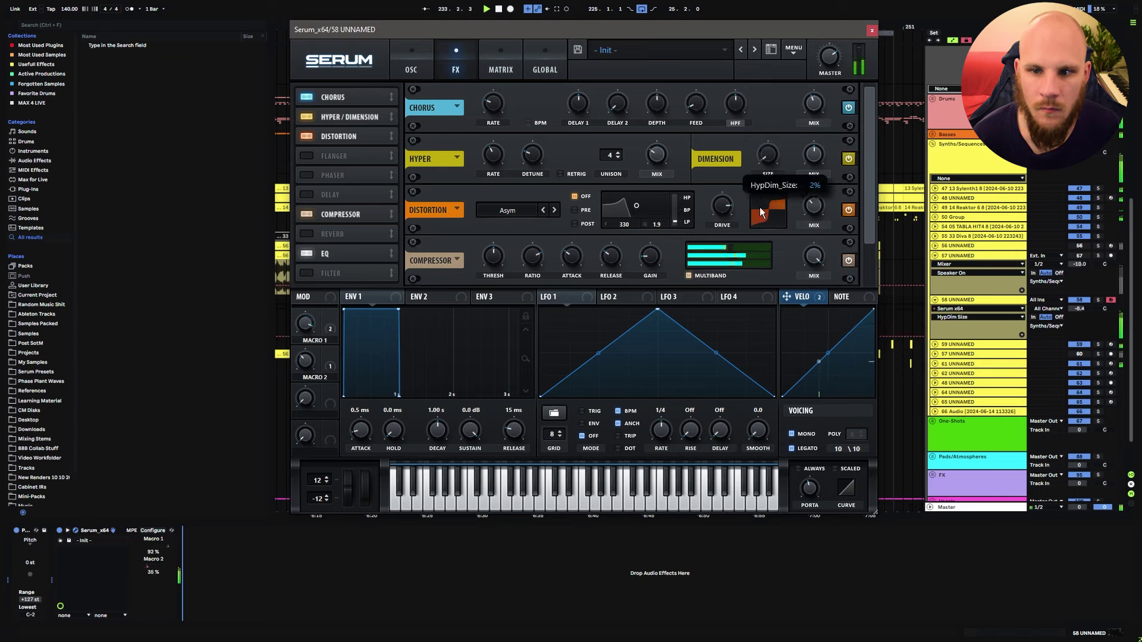
left_click_drag(814, 158, 813, 159)
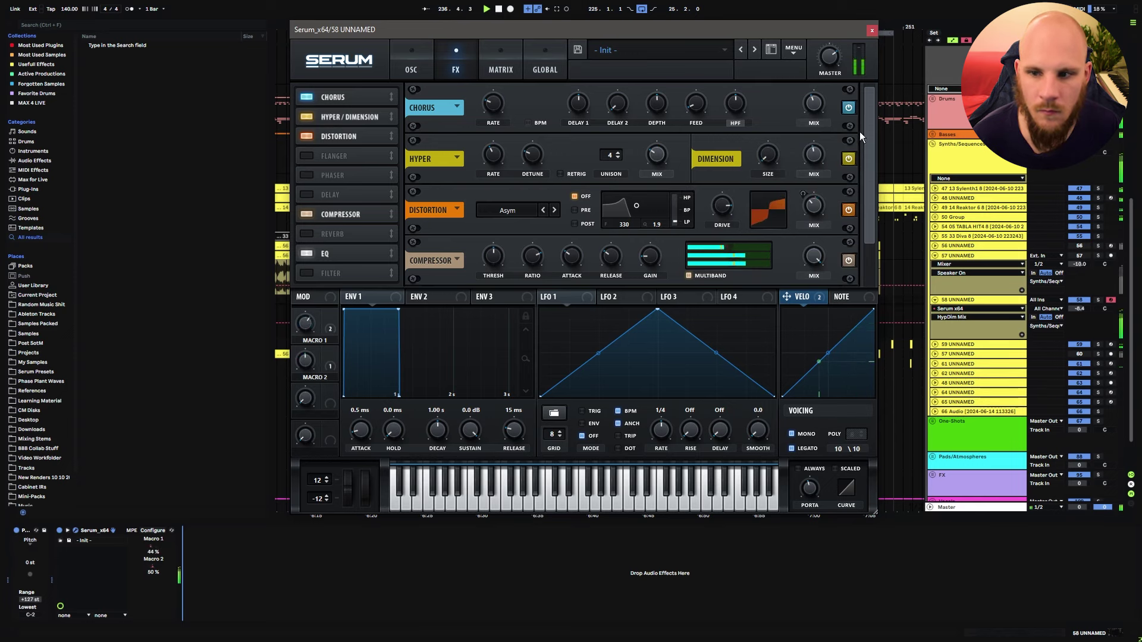
left_click(872, 30)
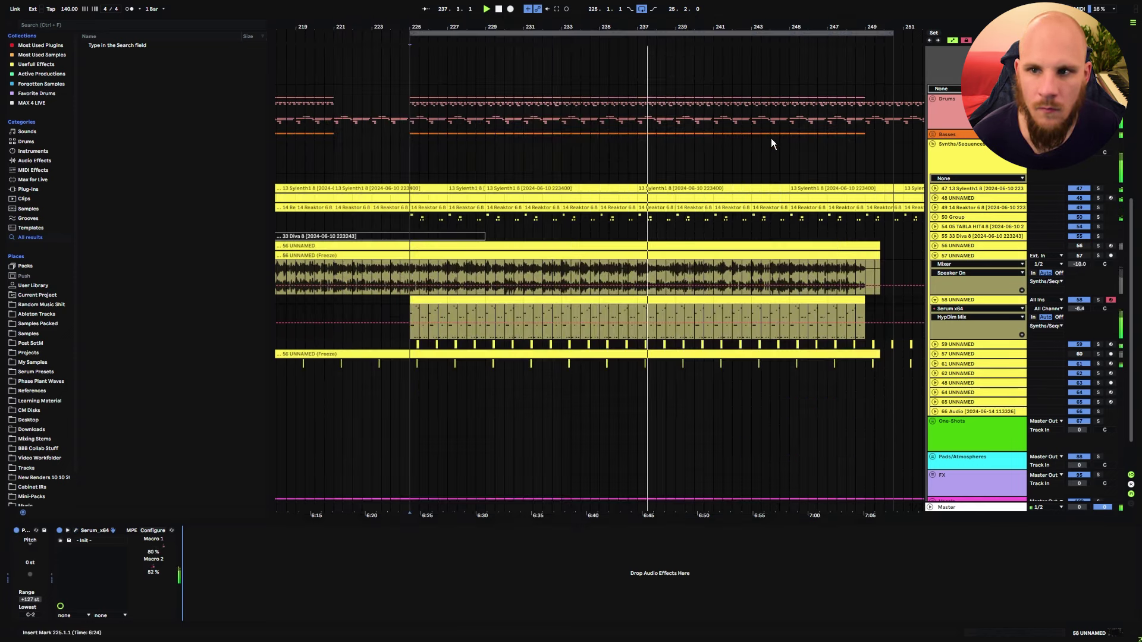
Add OTT after Serum with its output at 8.70 dB and its time at 331%.
right_click(287, 587)
left_click(323, 550)
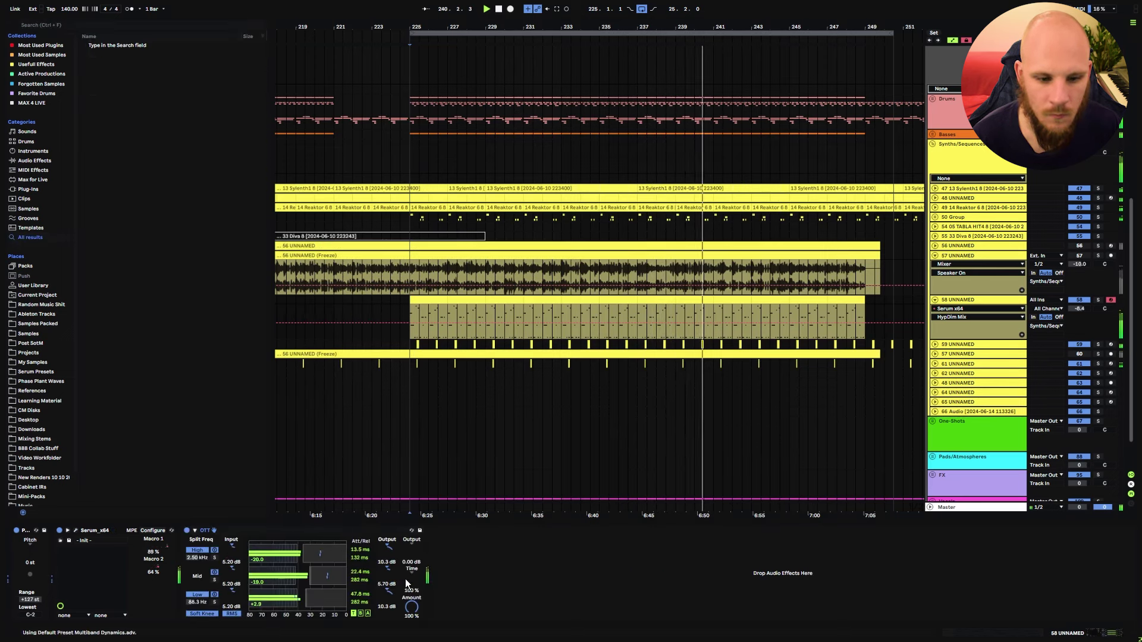
left_click_drag(412, 546, 411, 552)
Add EQ Eight after OTT and enable band 1 as a low cut at 111 Hz with a Q of 0.47.
right_click(523, 583)
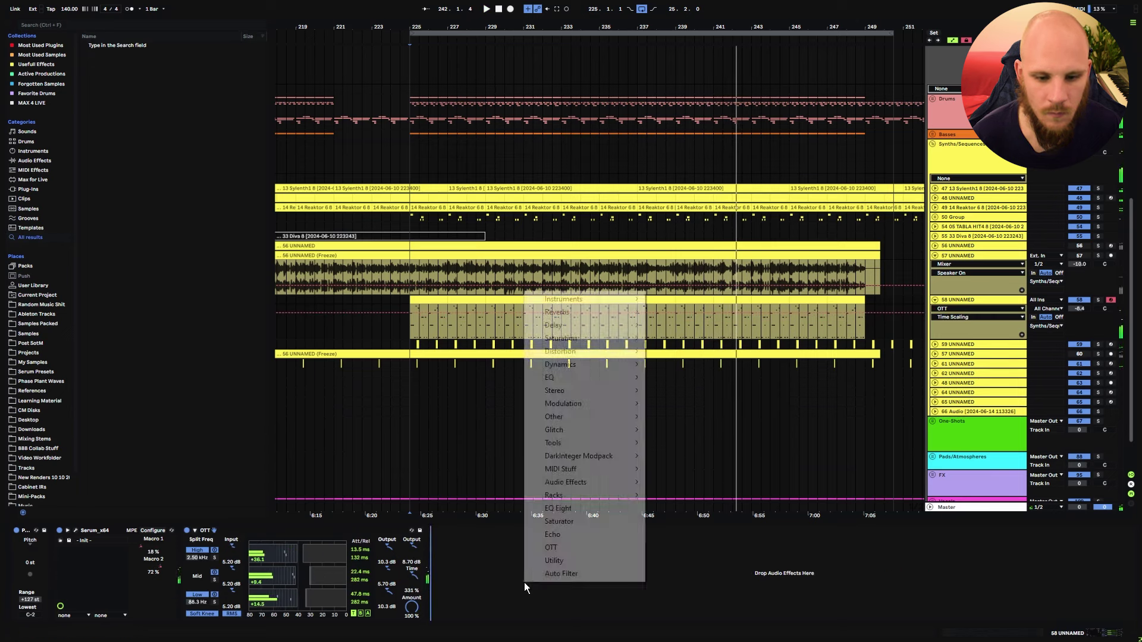
left_click(562, 508)
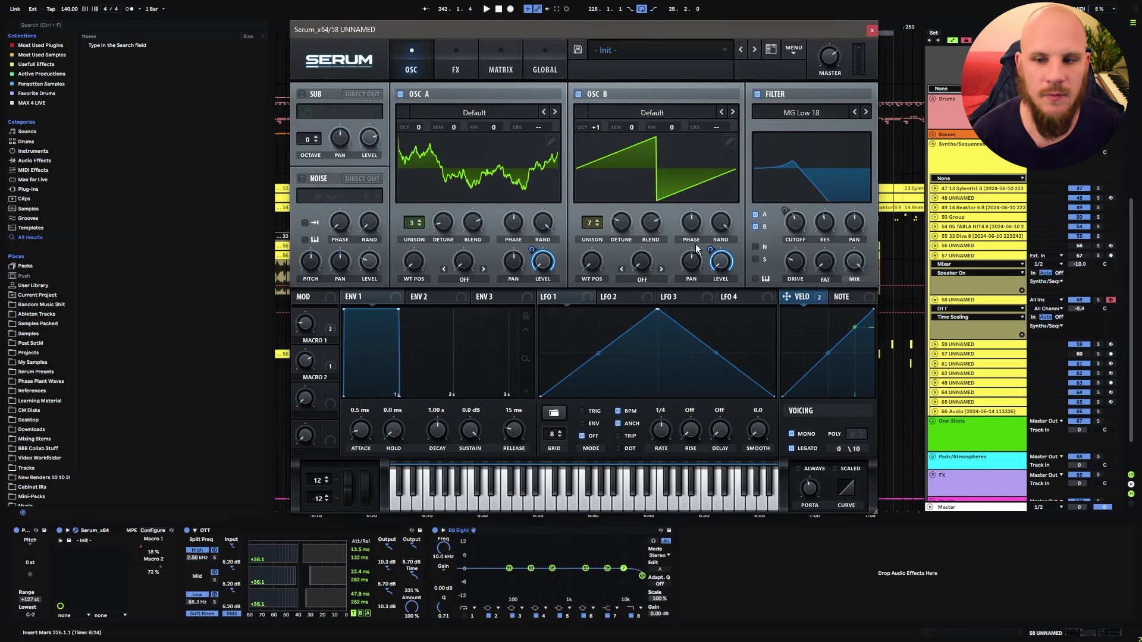
left_click(458, 66)
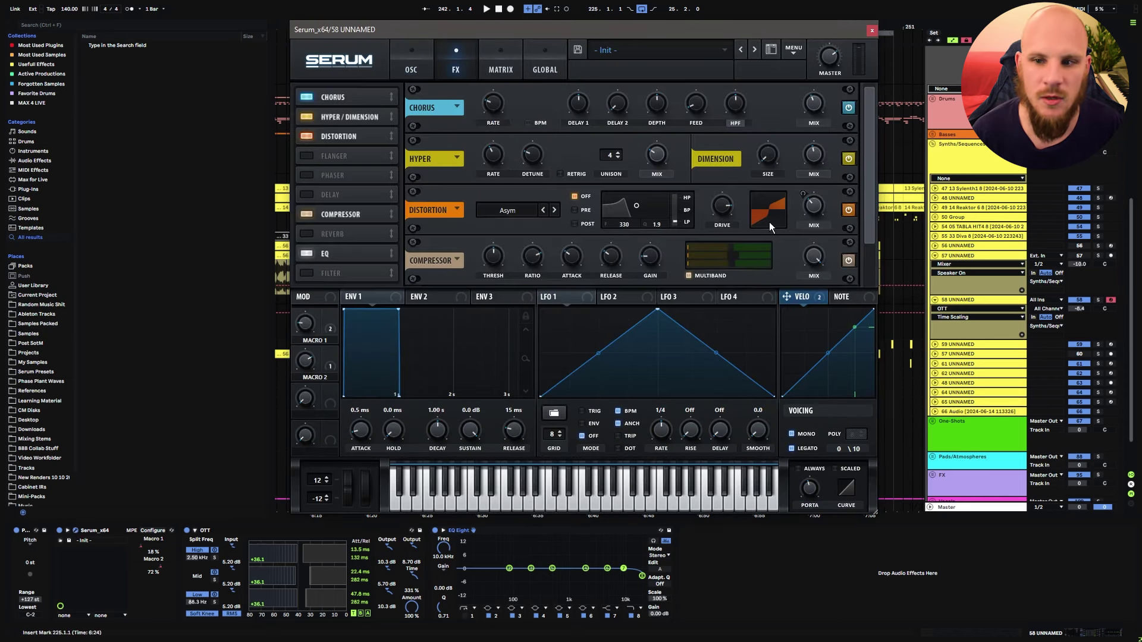
left_click(872, 30)
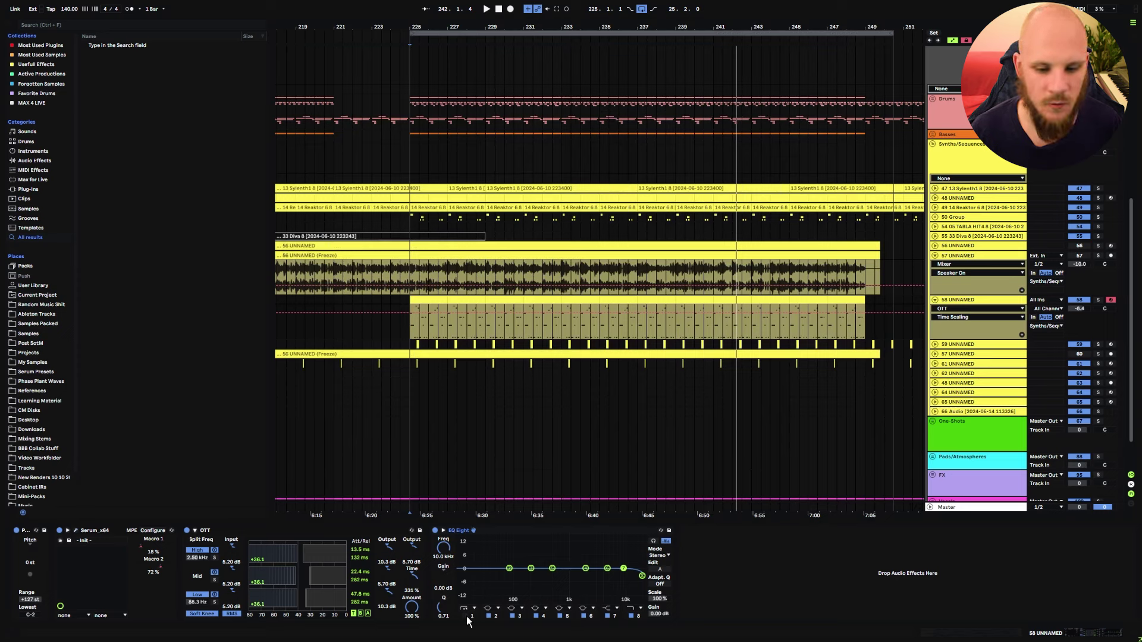
left_click(466, 616)
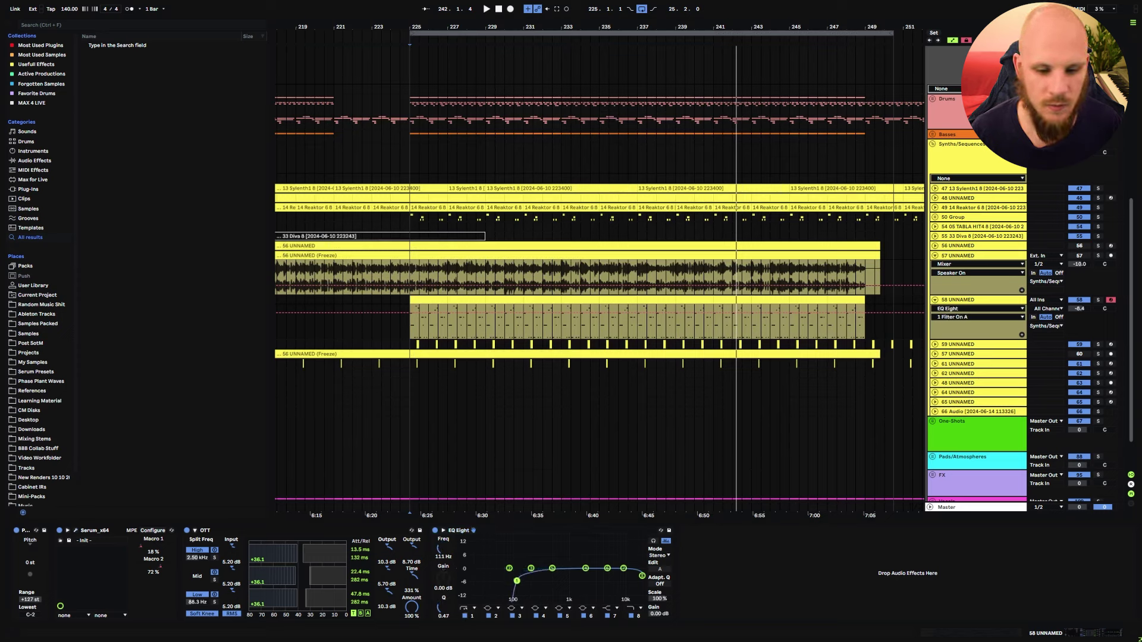
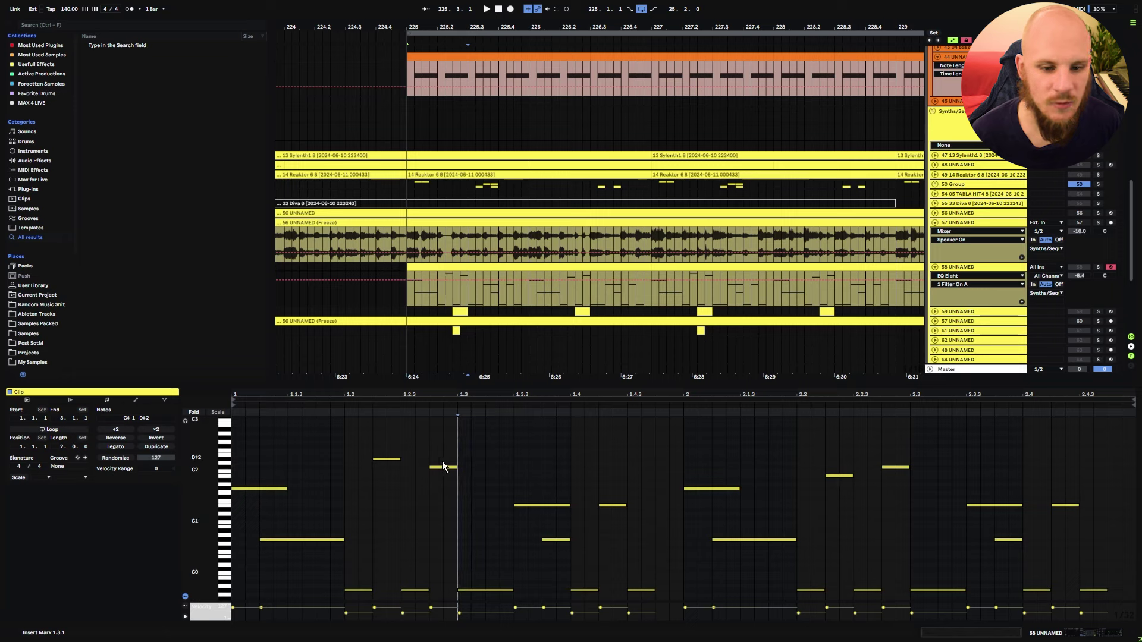
Examine how the Serum sequence's high and low notes fit around the bass clip's note pattern in bar 225.
left_click_drag(452, 427, 381, 505)
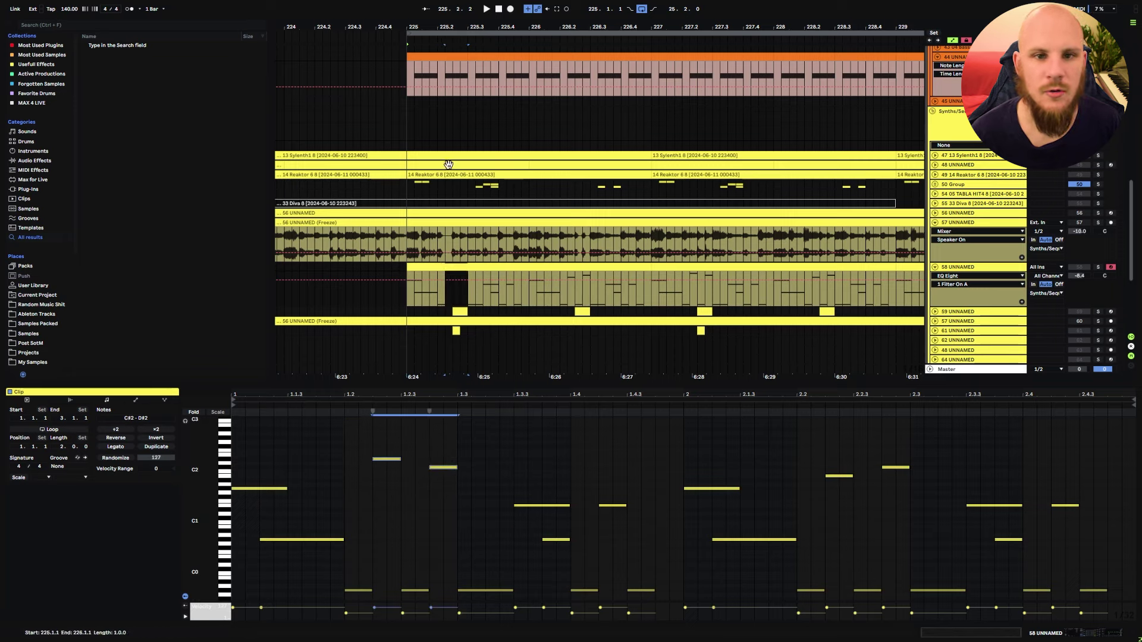
left_click(448, 56)
left_click(849, 533)
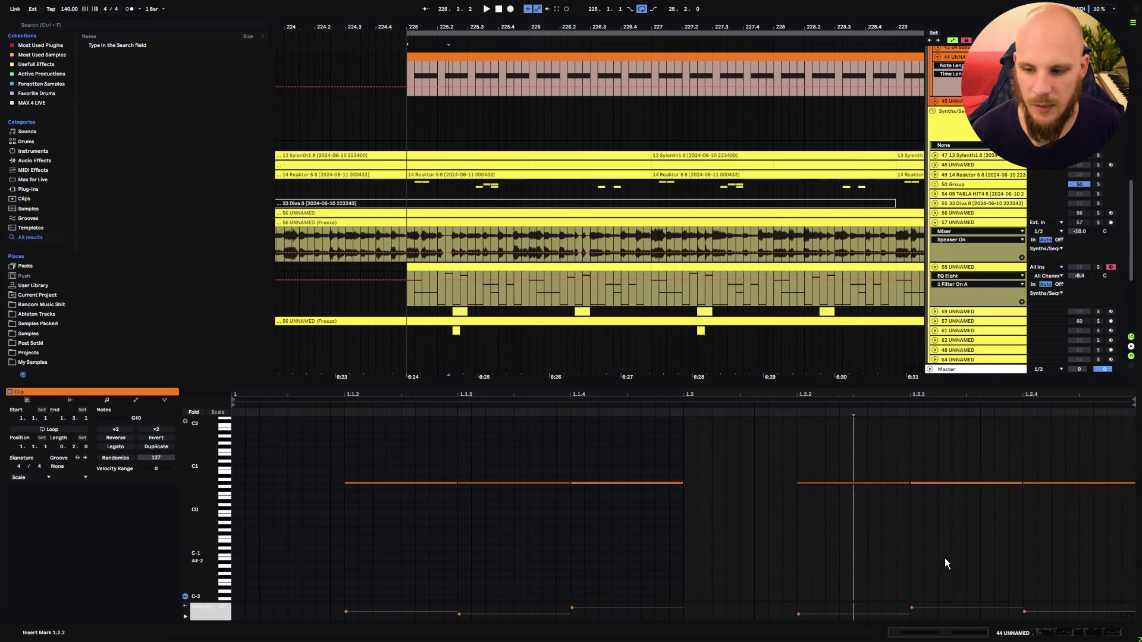
left_click(976, 483)
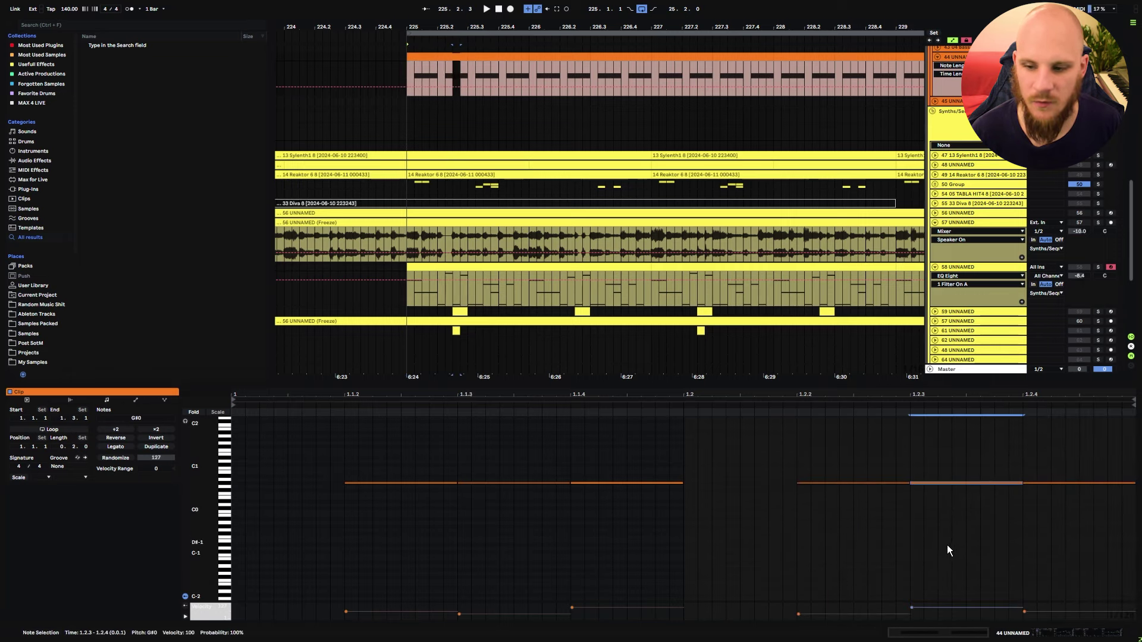
left_click(895, 537)
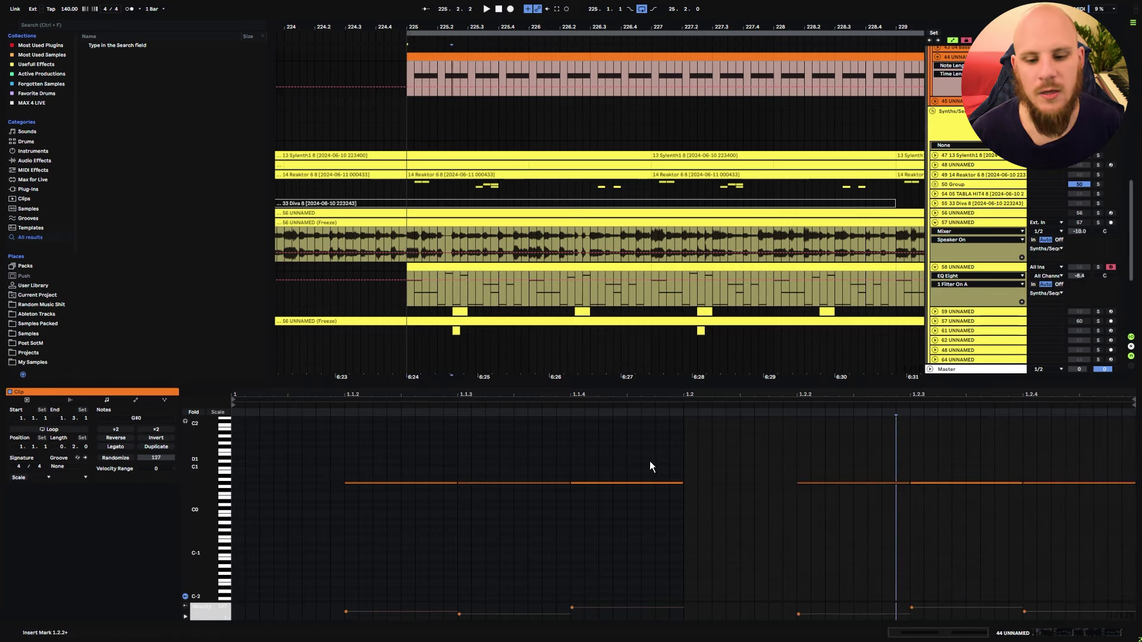
left_click_drag(650, 455, 629, 530)
left_click_drag(397, 455, 447, 505)
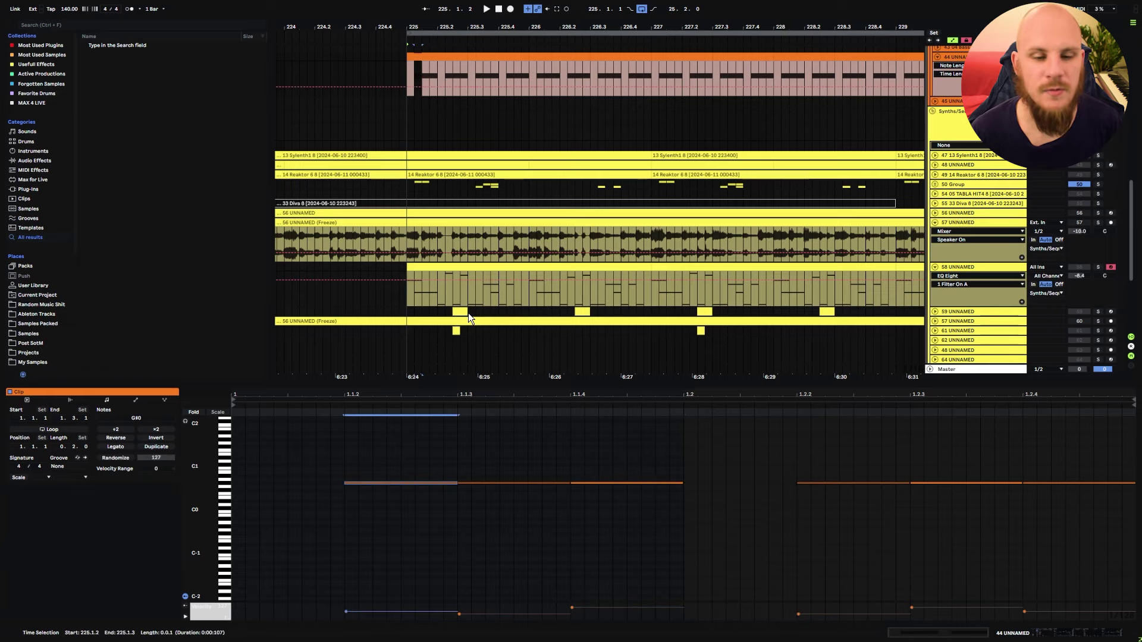
left_click(416, 295)
left_click_drag(438, 294, 467, 294)
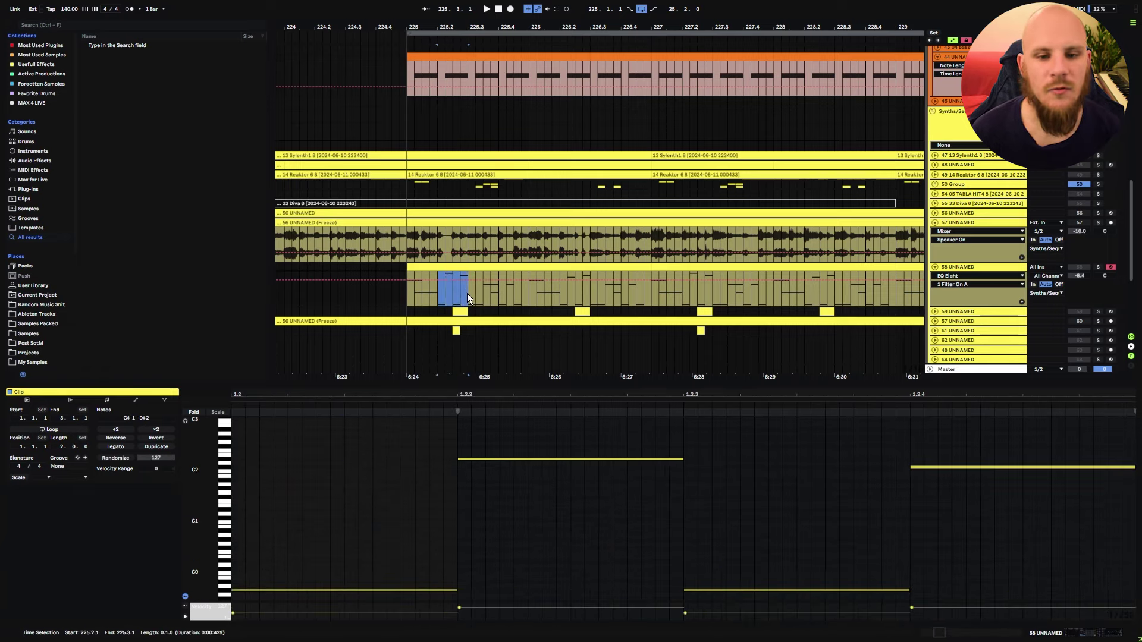
left_click(466, 294)
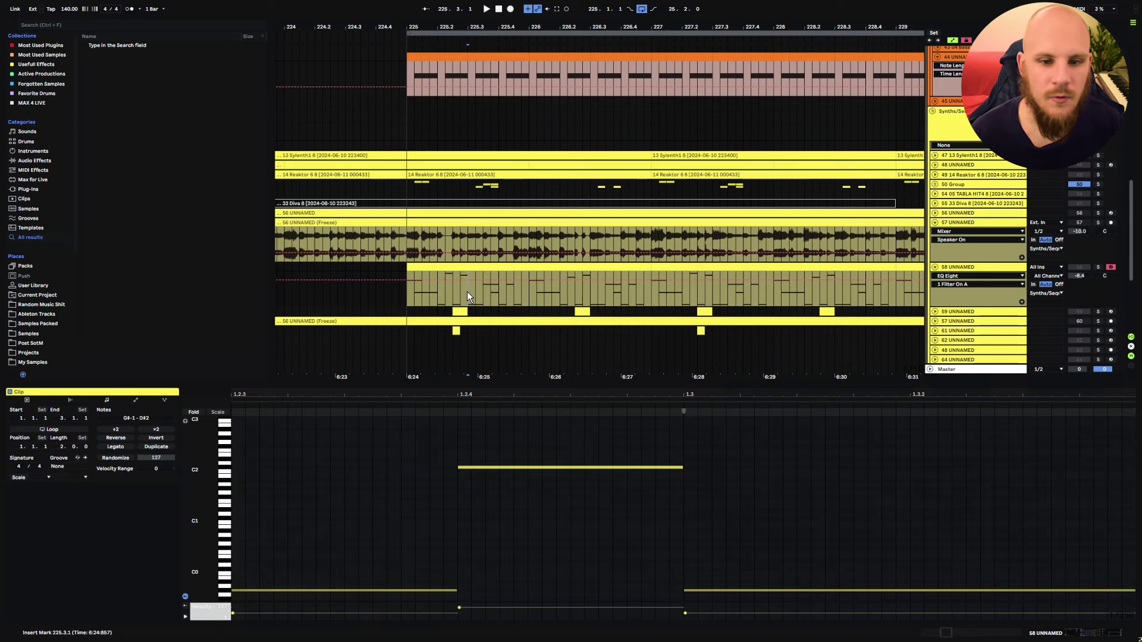
left_click_drag(468, 296, 528, 292)
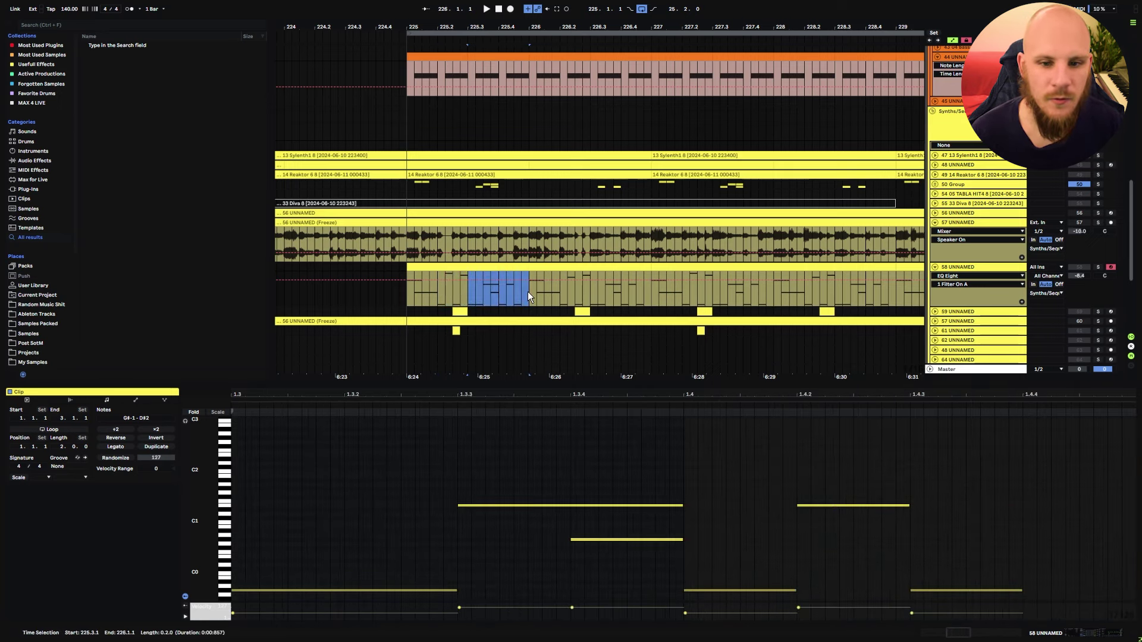
Examine the Serum clip's two-bar note pattern, checking the notes from beat 1.3 and the full row of lowest notes.
left_click(516, 265)
left_click(513, 464)
left_click_drag(495, 464, 669, 608)
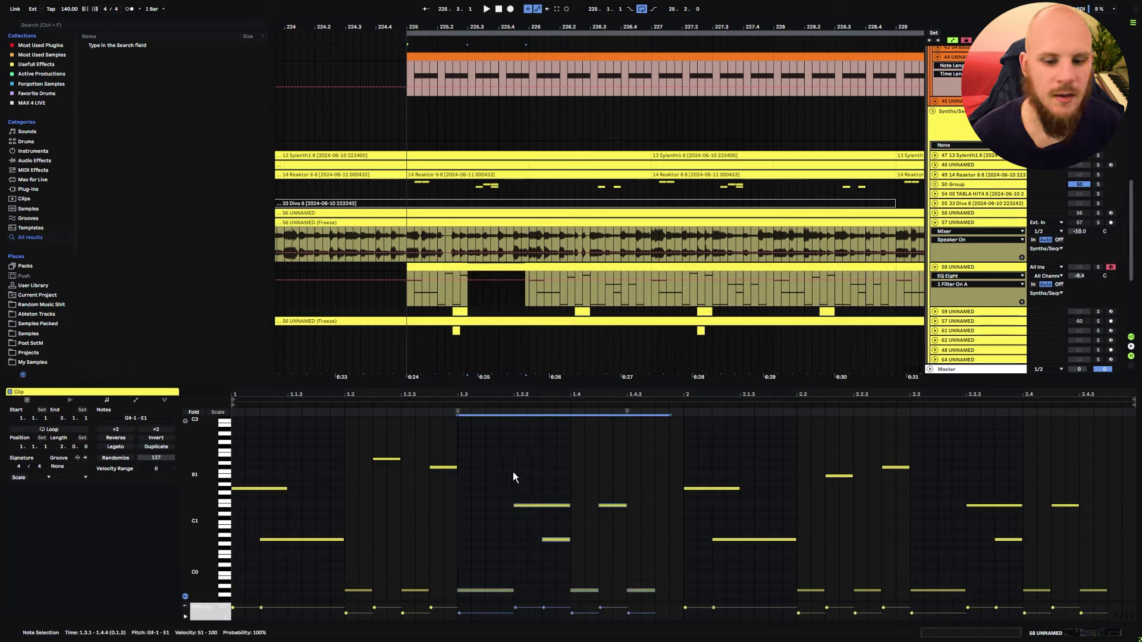
left_click(490, 472)
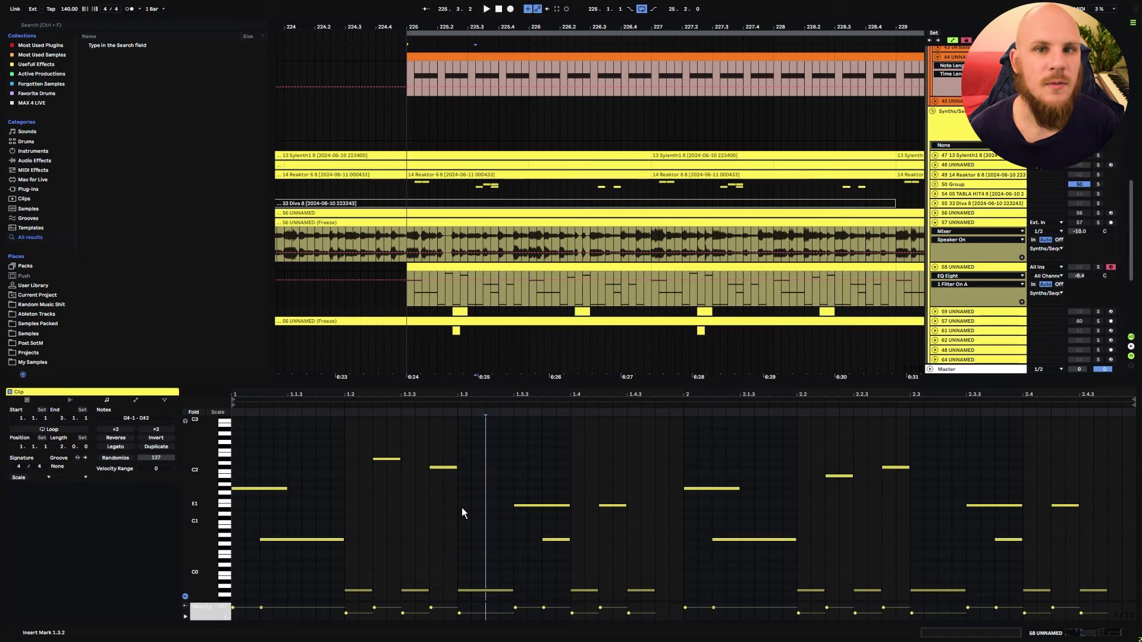
key("shift+Tab")
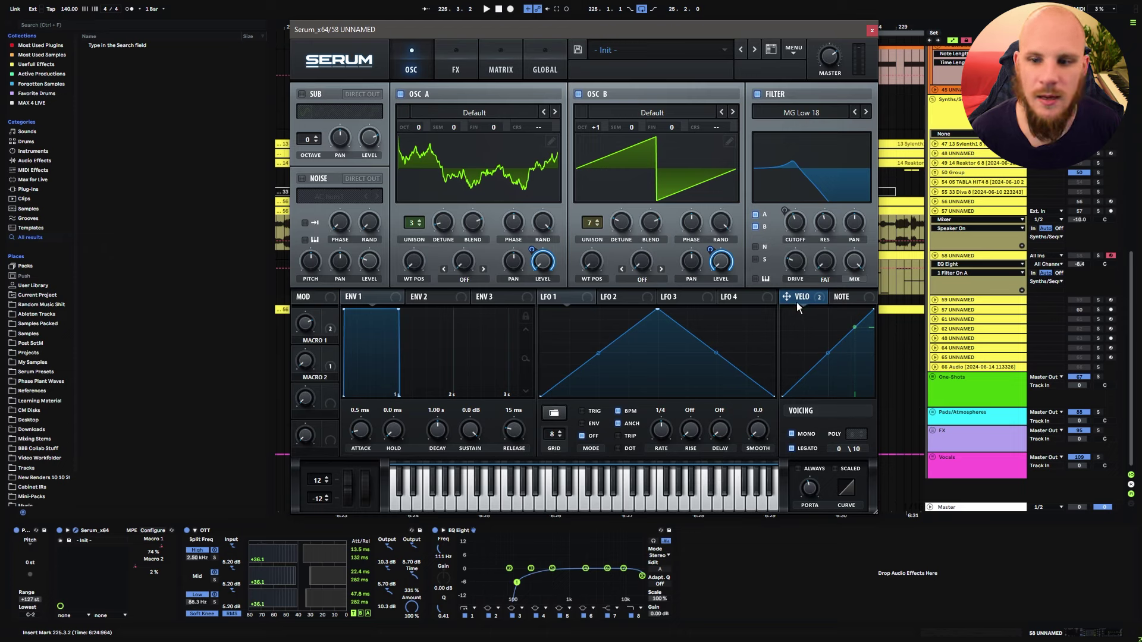
left_click(870, 30)
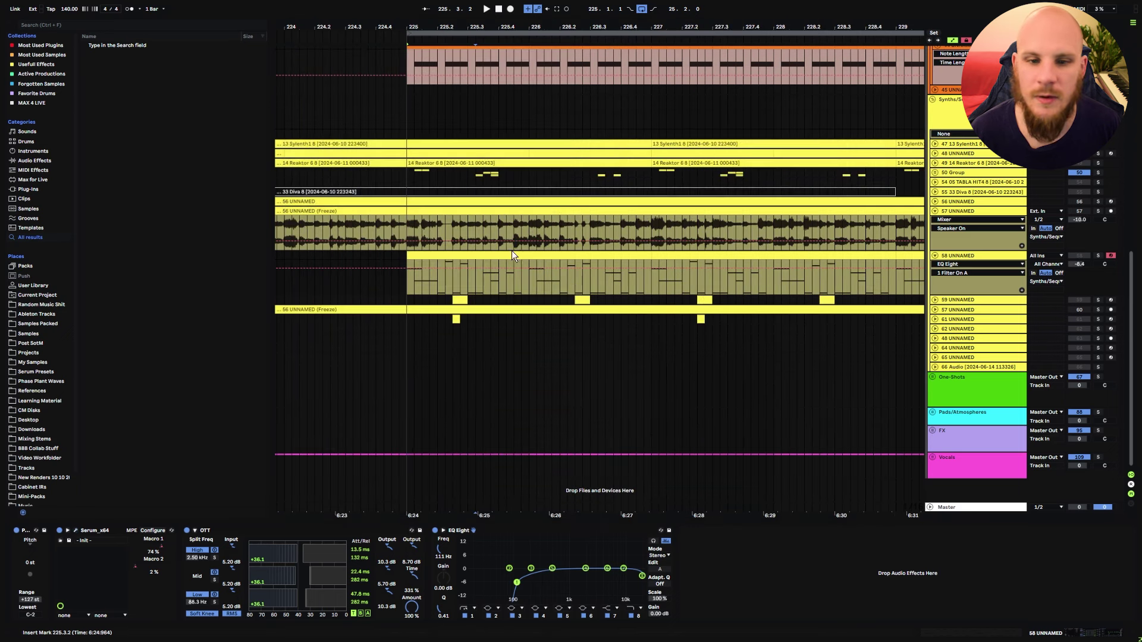
double_click(727, 277)
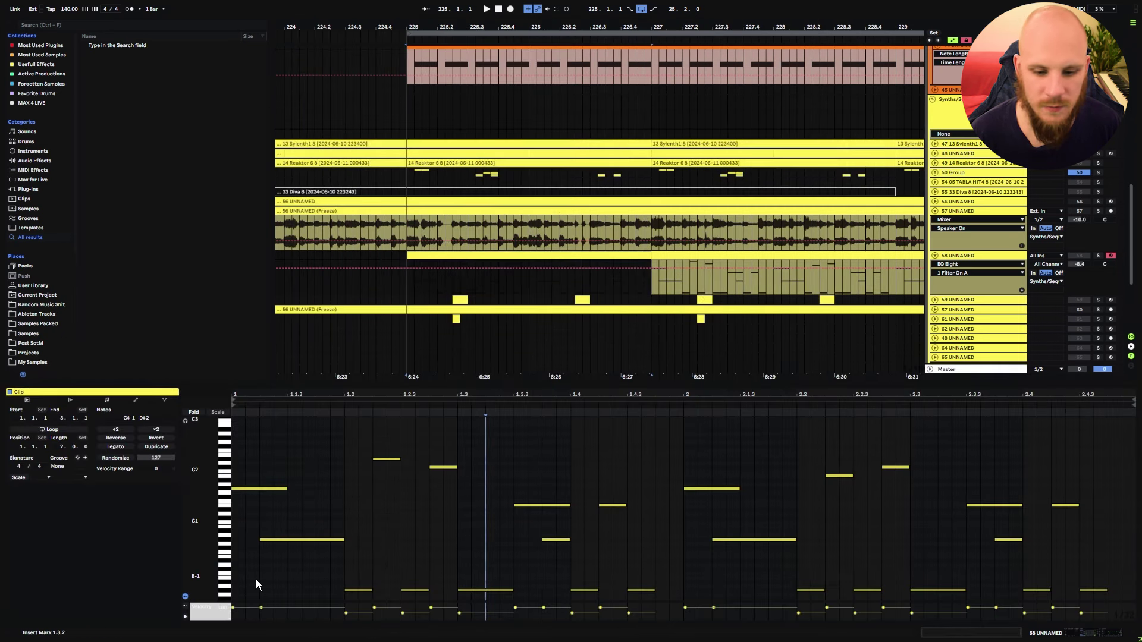
left_click_drag(255, 579, 1099, 598)
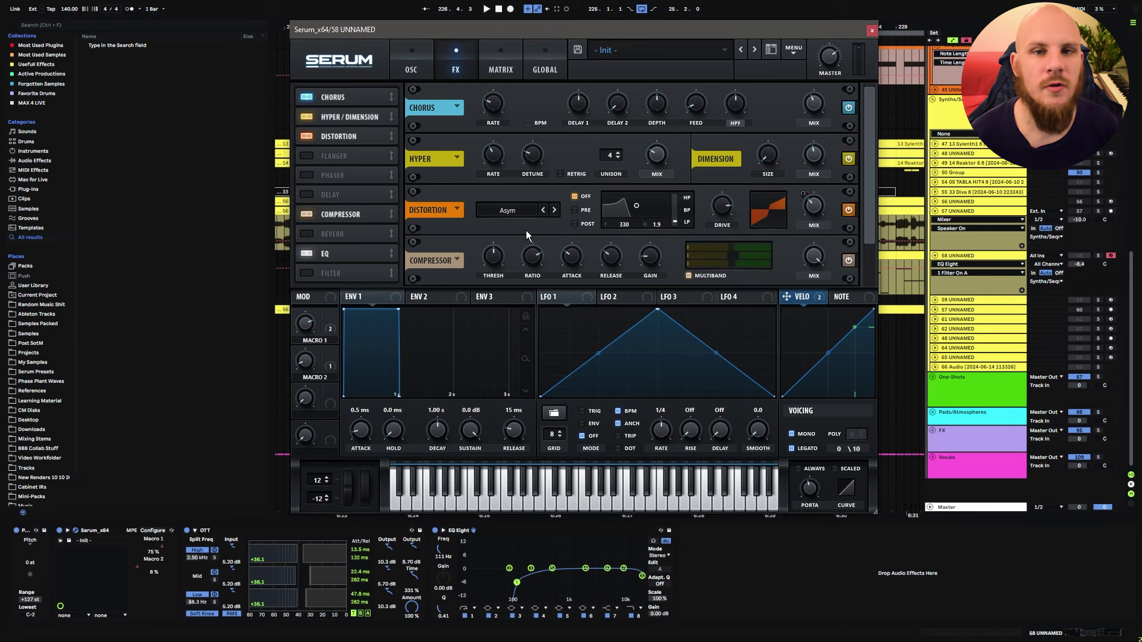
Close Serum, solo its track and play the sequence from the start of bar 225.
left_click(871, 30)
key("s")
key("space")
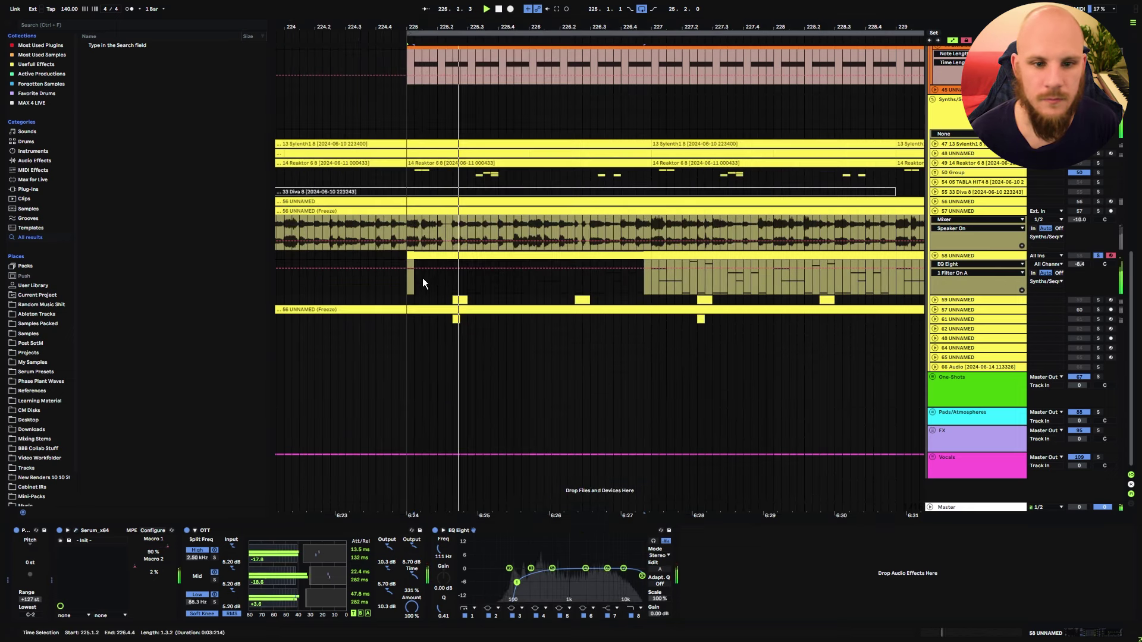
left_click(408, 285)
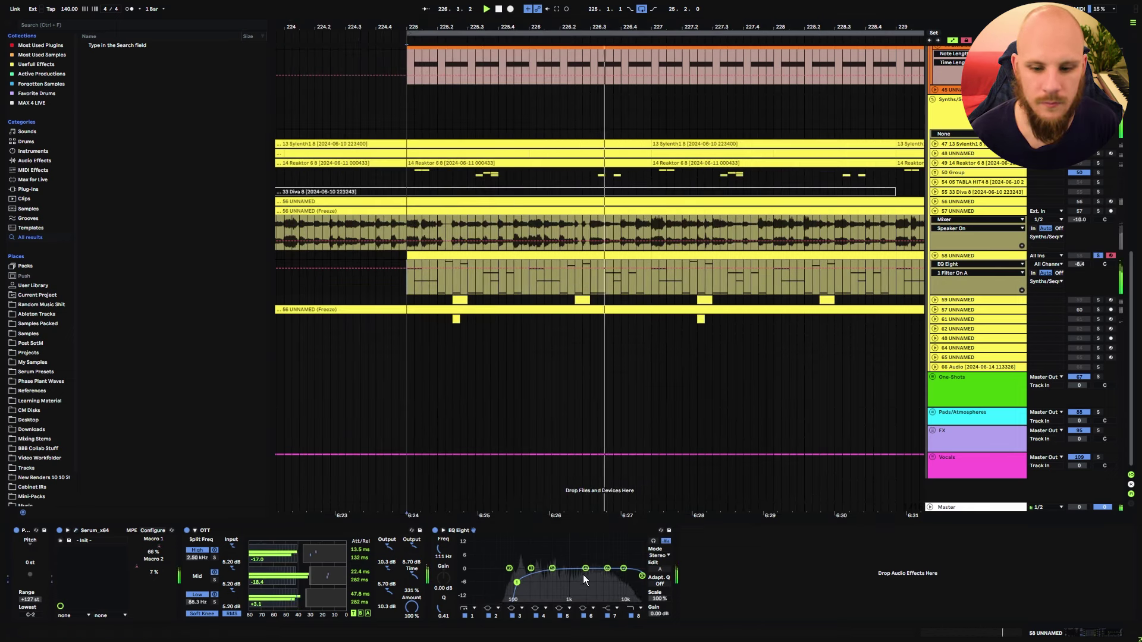
In EQ Eight, cut 4.34 dB at 2.09 kHz and 2.85 dB at 290 Hz, and lower the high-end band to 12.1 kHz.
left_click_drag(586, 570, 586, 577)
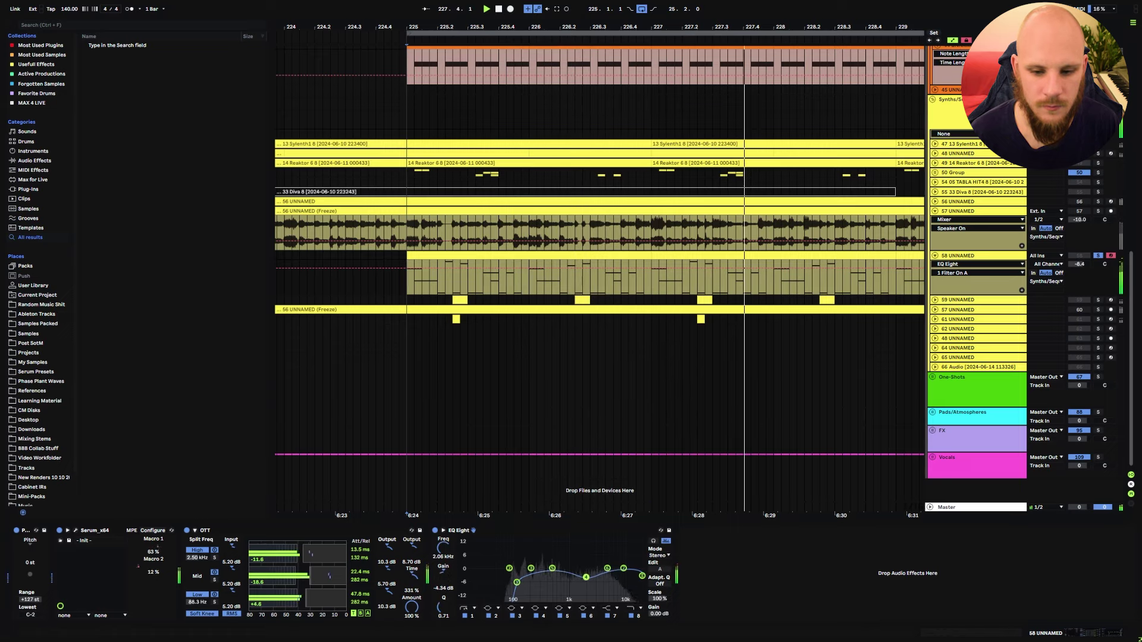
left_click_drag(642, 577, 629, 575)
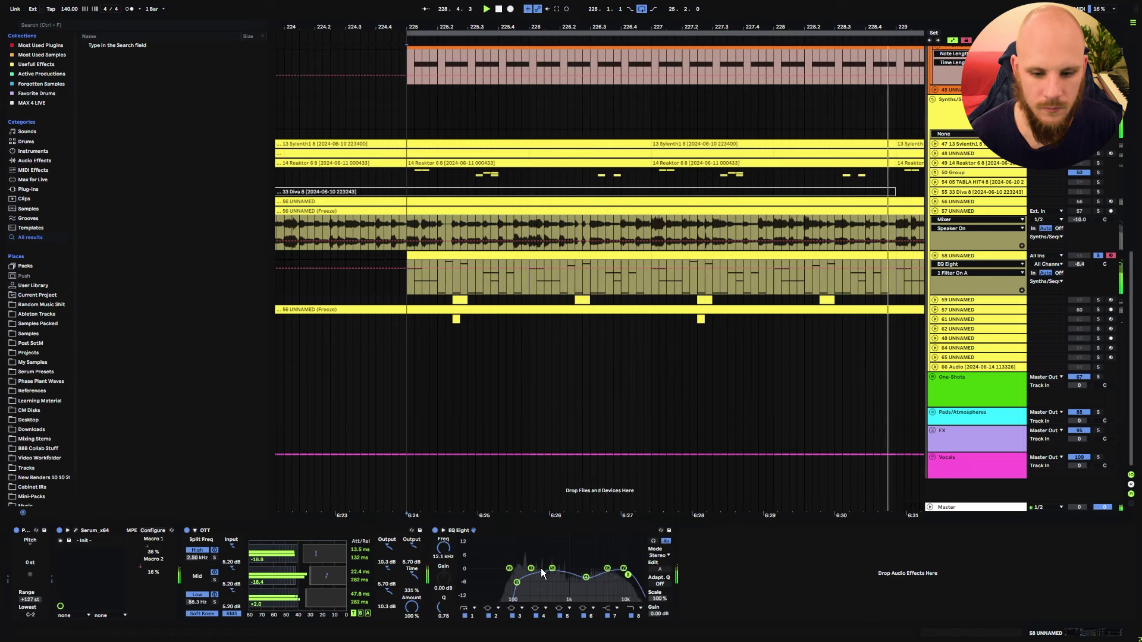
left_click_drag(552, 568, 539, 575)
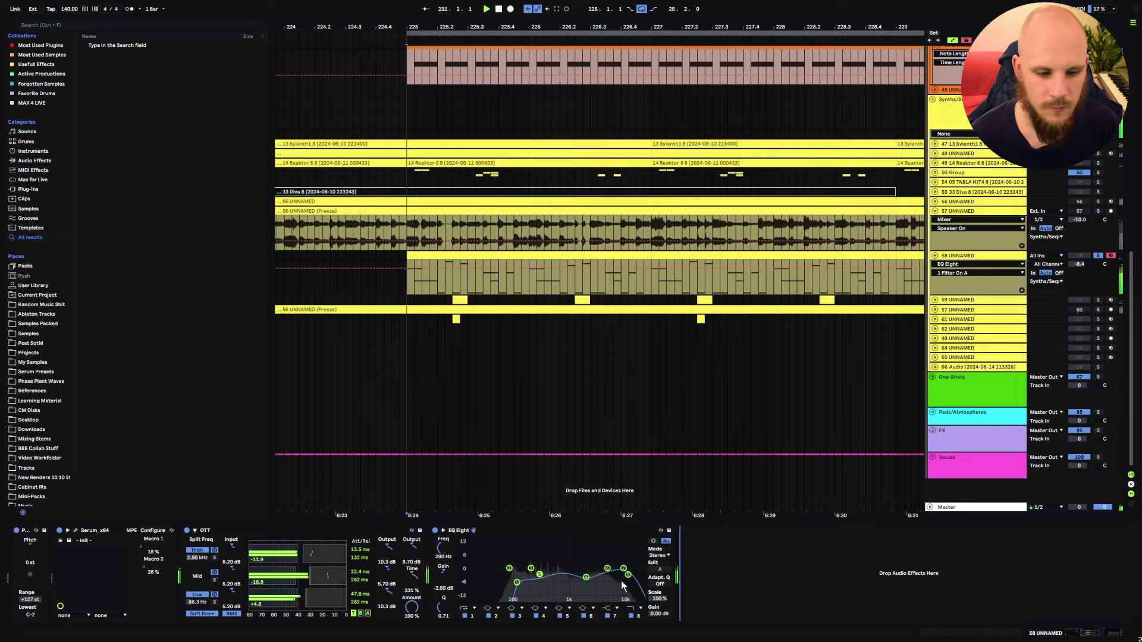
key("space")
Add kHs Trance Gate after EQ Eight and play the sequence through it.
right_click(735, 577)
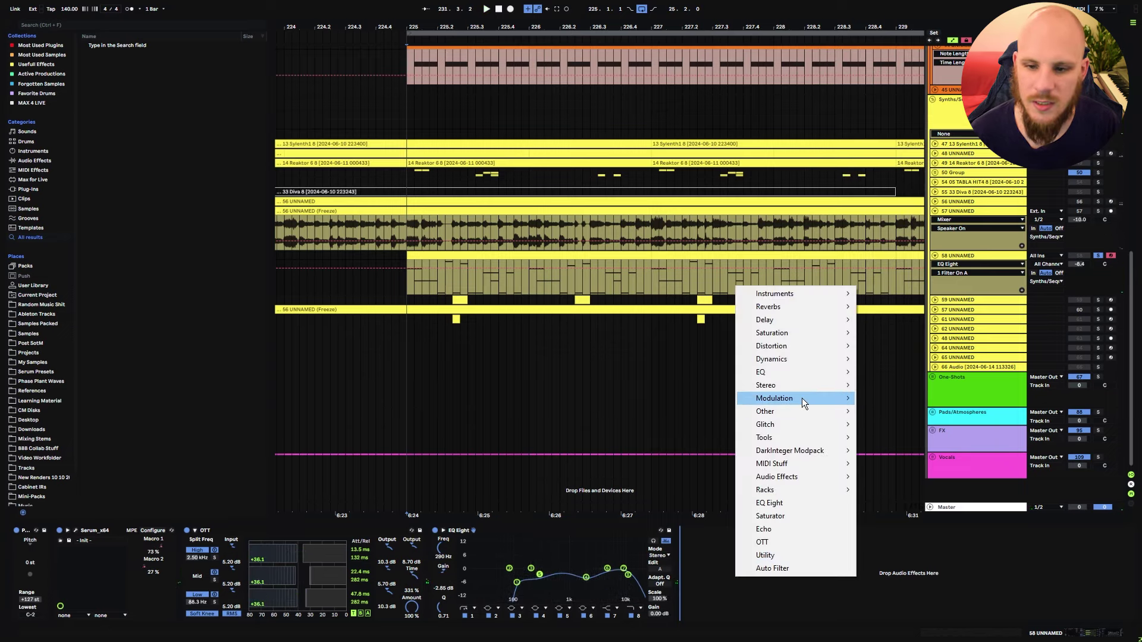
mouse_move(802, 398)
left_click(904, 555)
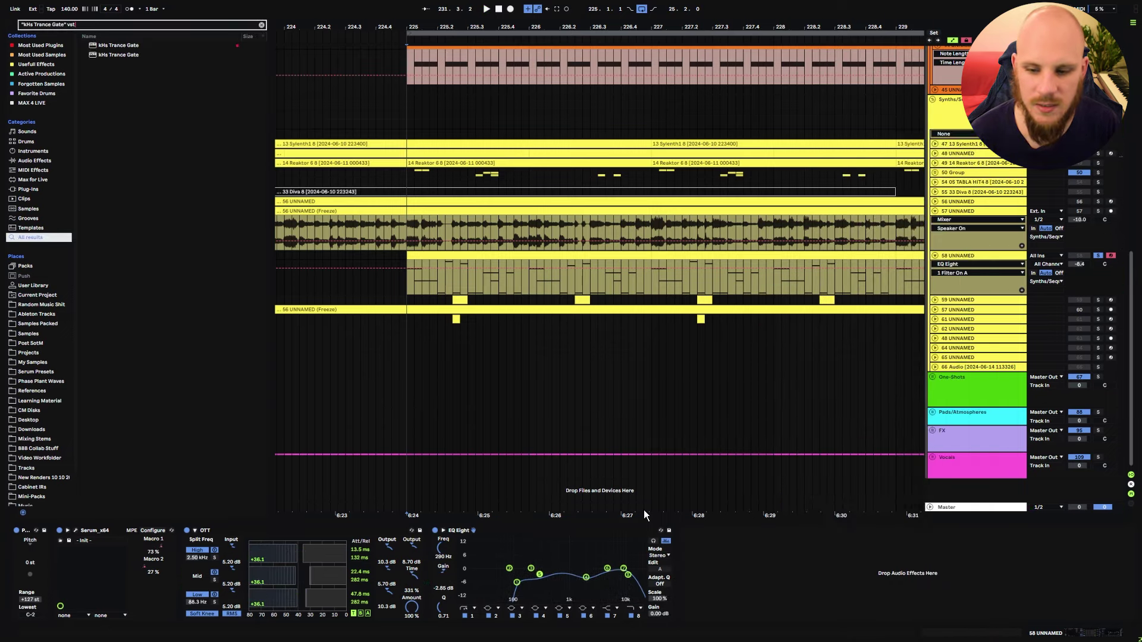
key("space")
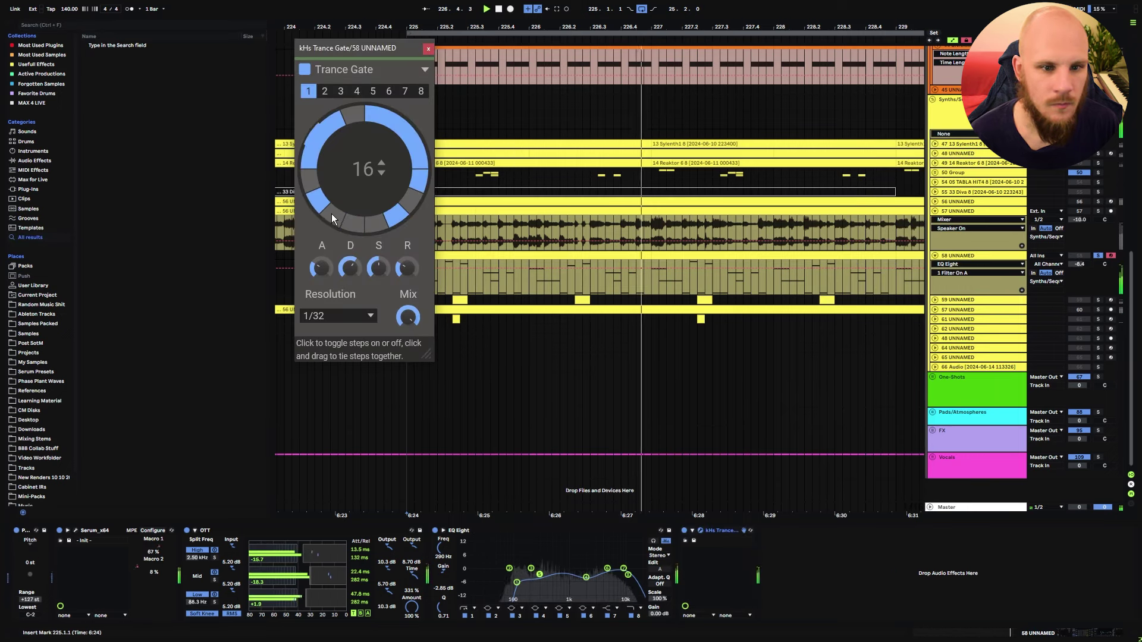
Build a 16-step gate pattern with the first eight steps tied and steps 10, 12, 14 and 16 switched off.
mouse_move(344, 223)
left_mouse_down()
mouse_move(315, 139)
mouse_move(333, 110)
mouse_move(367, 111)
mouse_move(399, 131)
mouse_move(423, 194)
left_mouse_up()
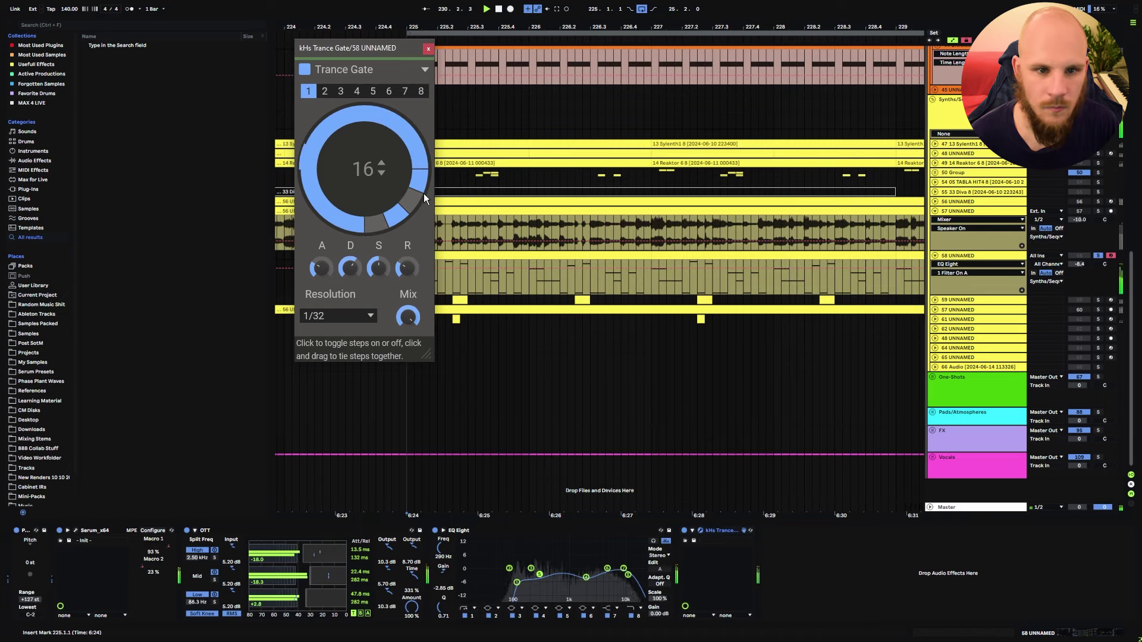
left_click(424, 181)
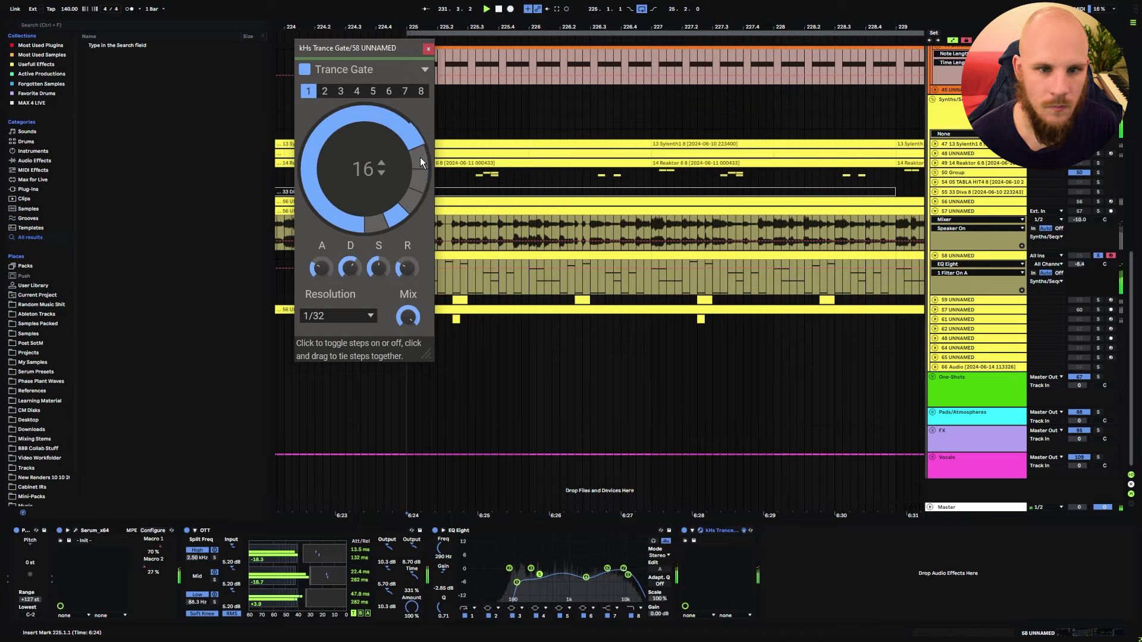
left_click(420, 157)
mouse_move(363, 114)
left_mouse_down()
mouse_move(422, 175)
mouse_move(376, 227)
left_mouse_up()
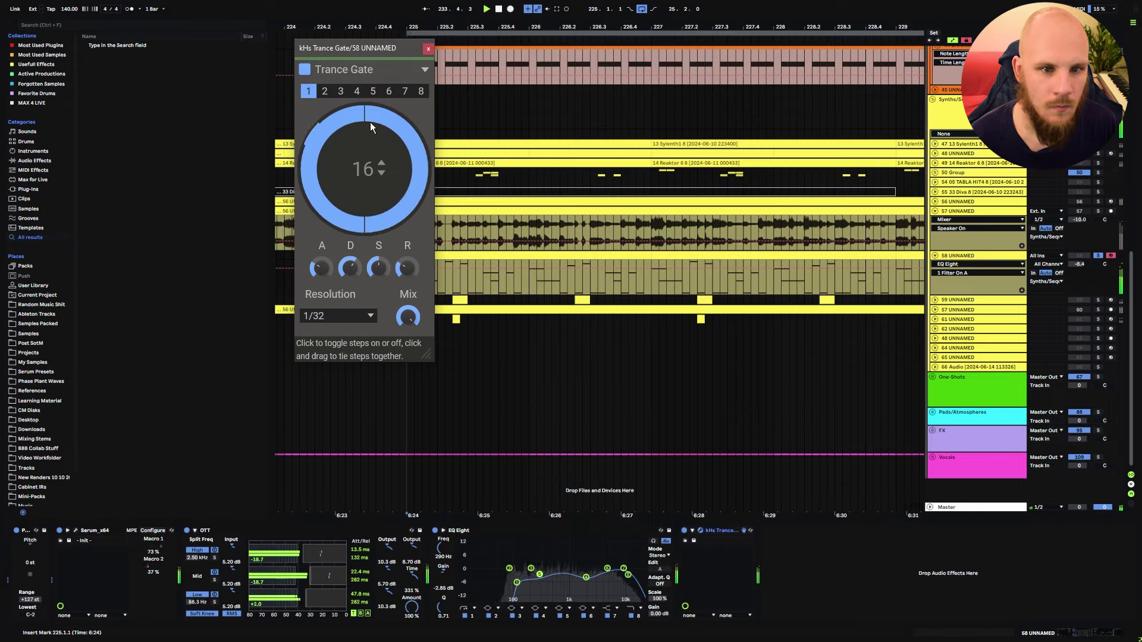
left_click(335, 219)
left_click(311, 181)
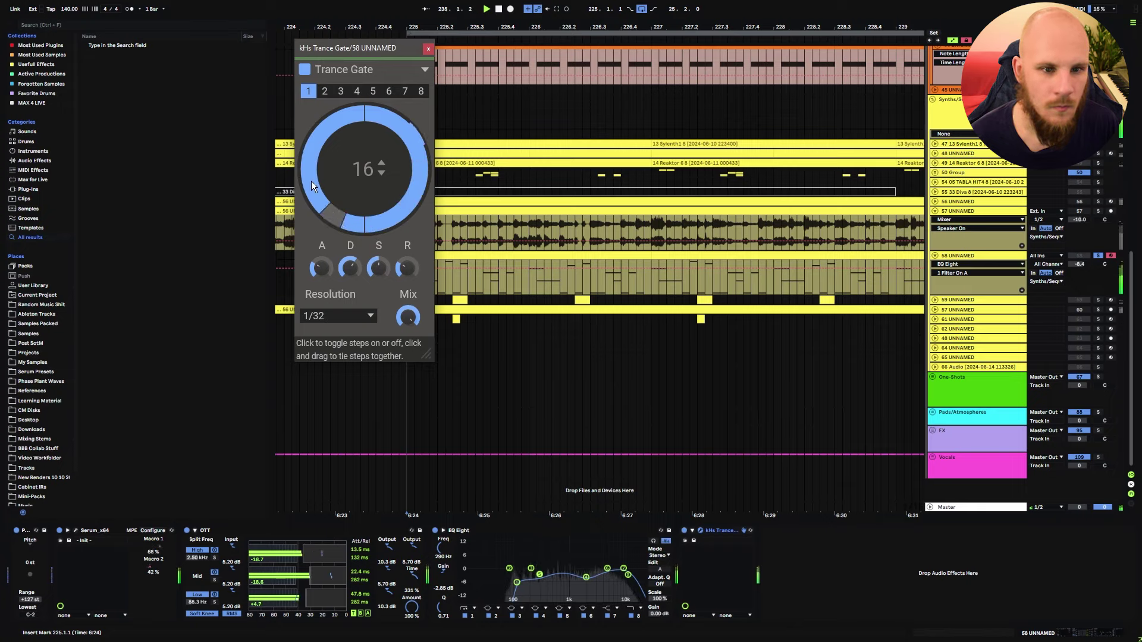
left_click(317, 140)
left_click(351, 116)
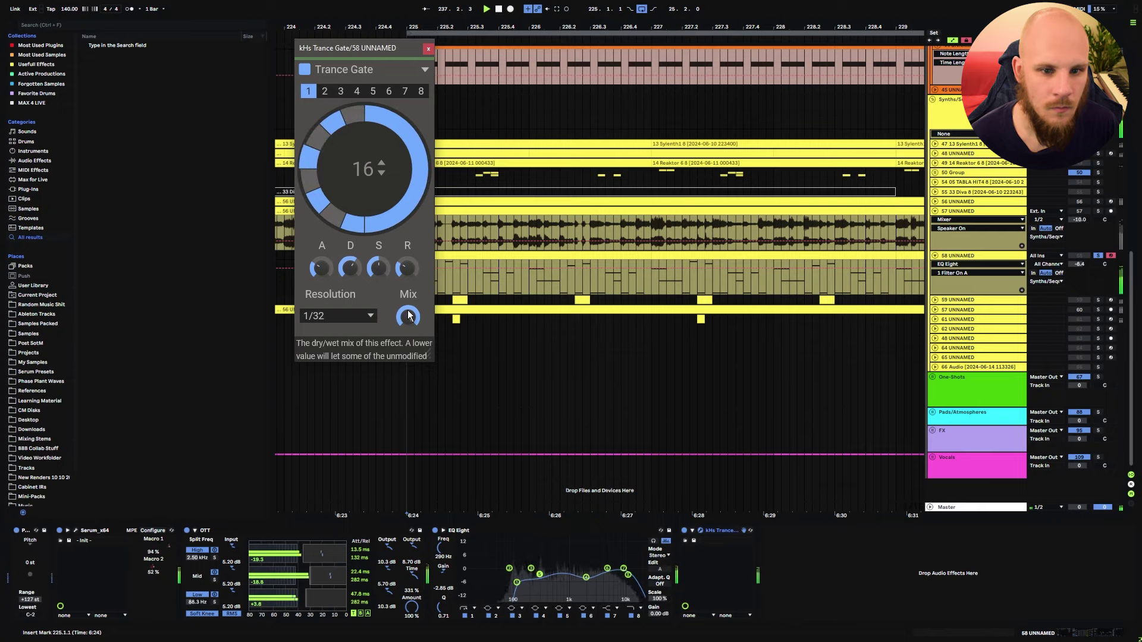
Lower the trance gate's mix to about half and try variations of its steps 9 and 12.
left_click_drag(409, 318, 409, 349)
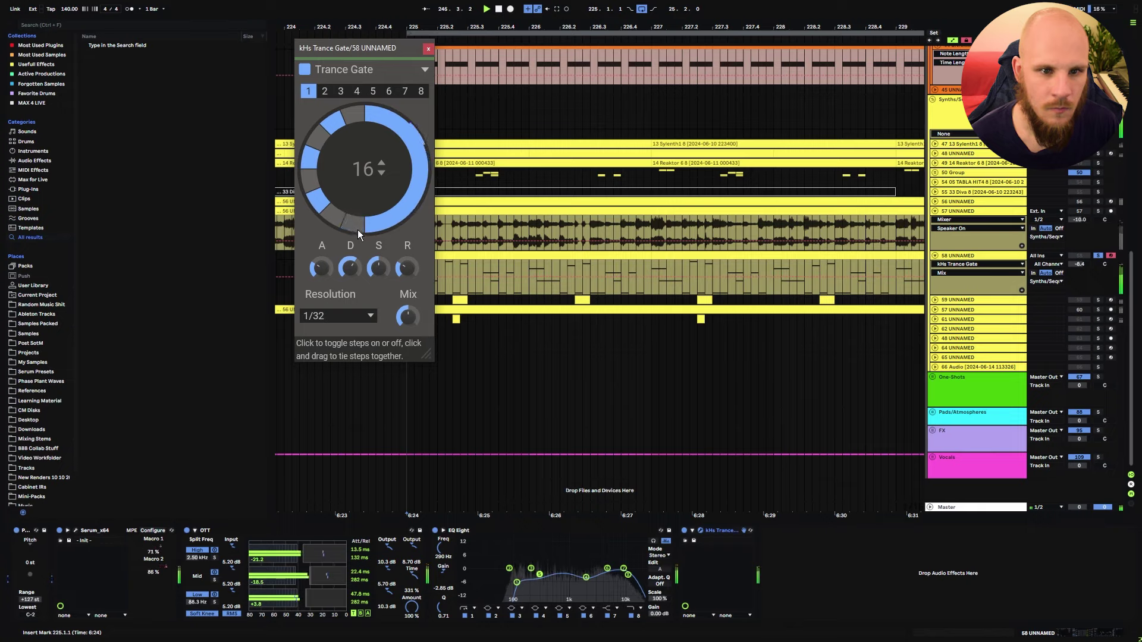
left_click(307, 181)
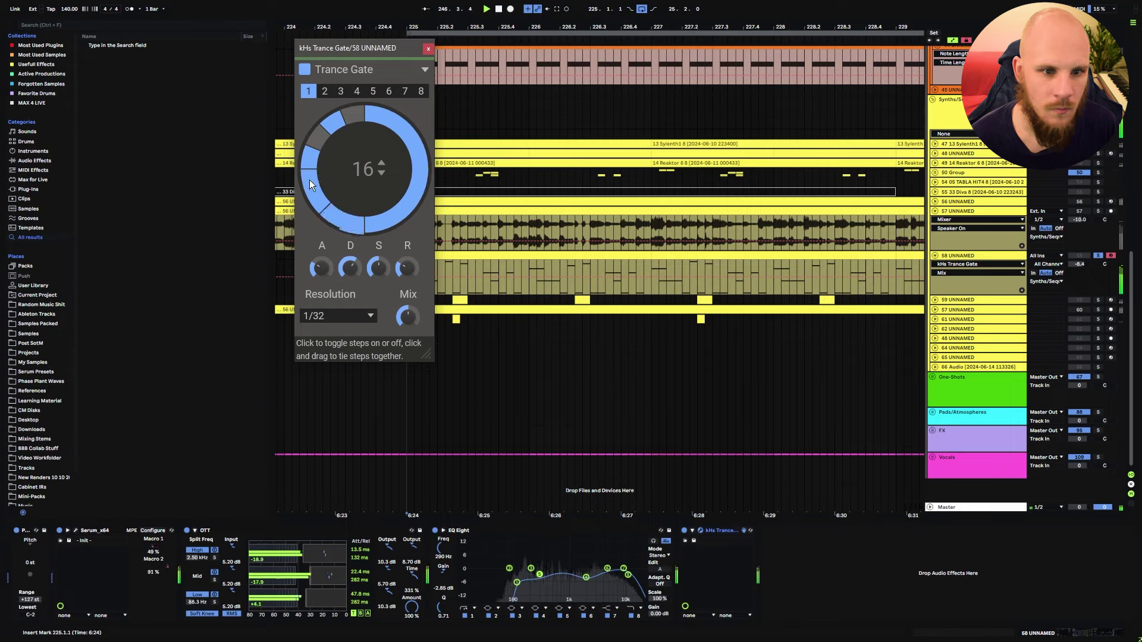
left_click(310, 182)
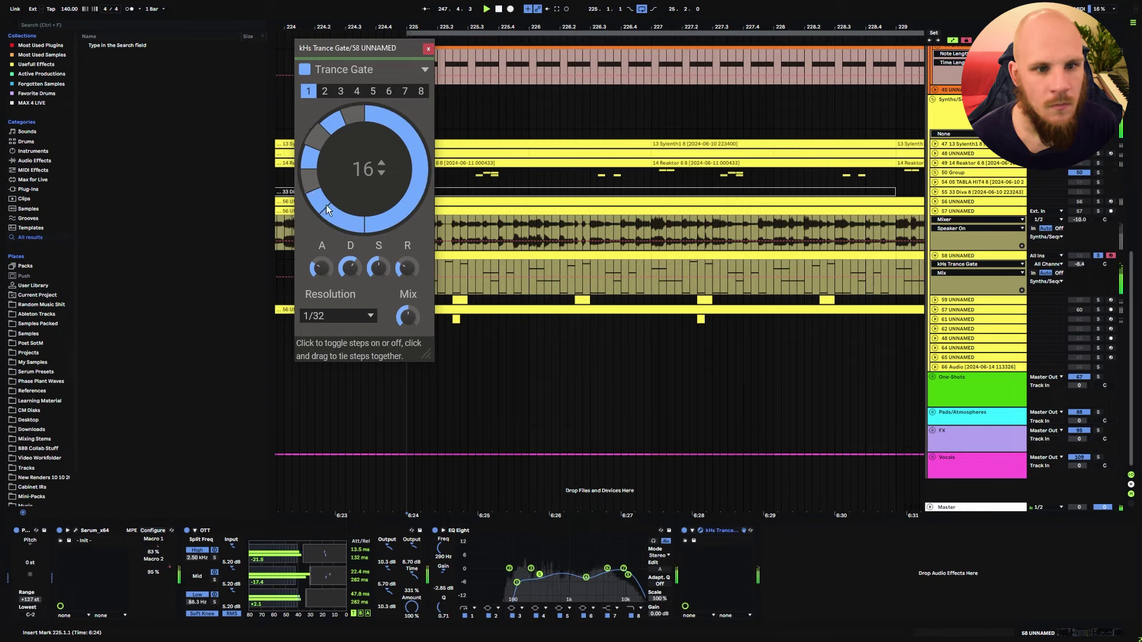
left_click(356, 227)
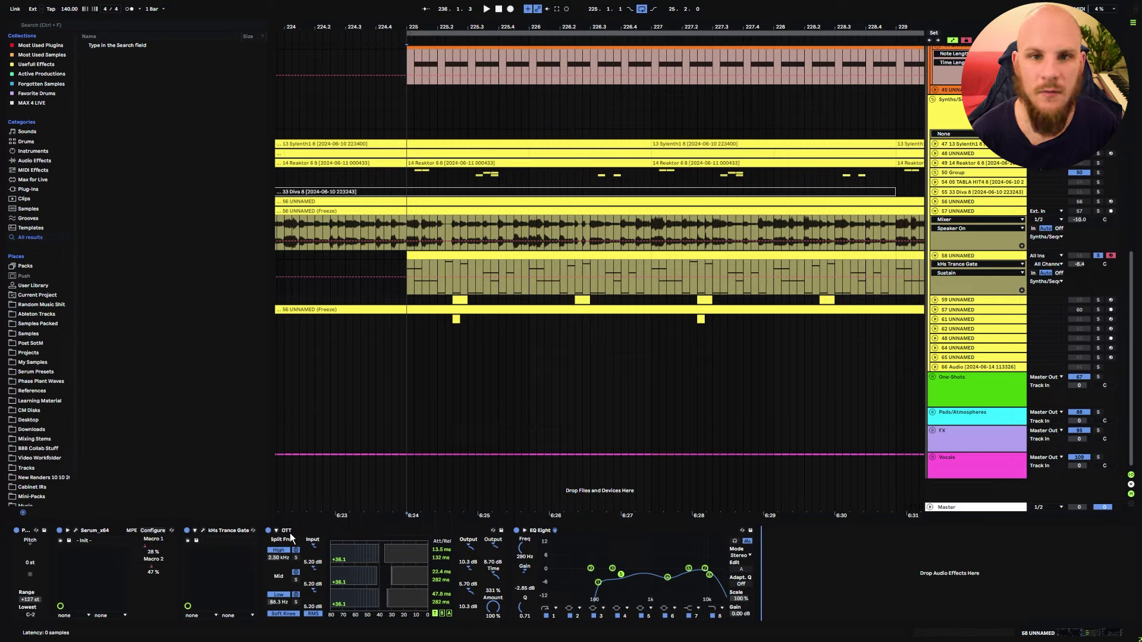
Add EchoBoyJr after EQ Eight and audition different echo styles while the sequence plays.
right_click(797, 578)
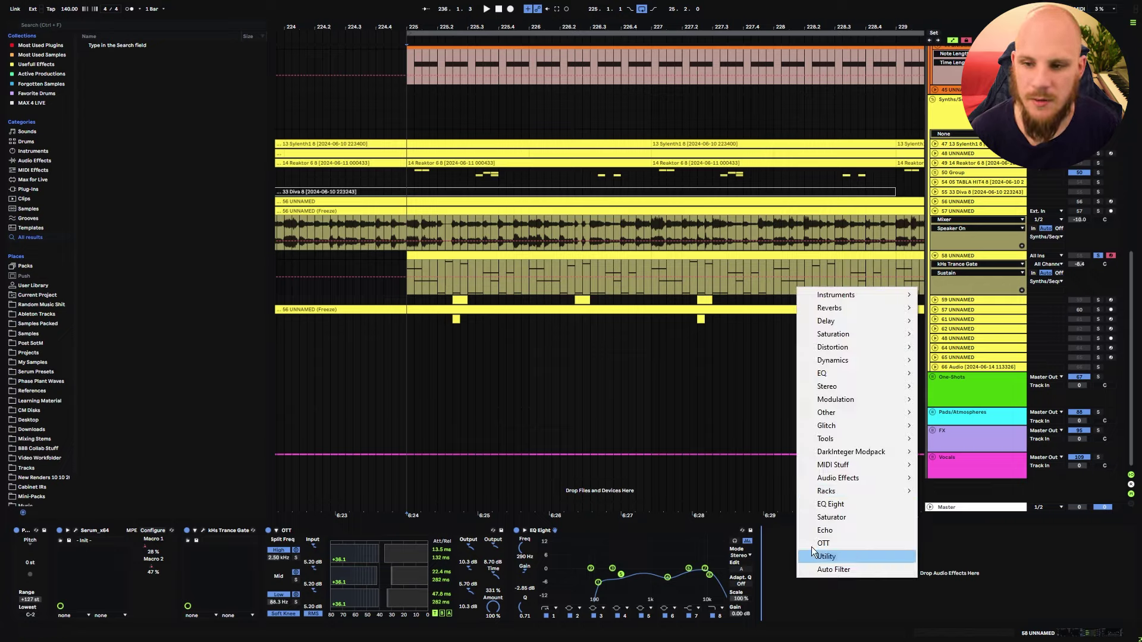
mouse_move(848, 320)
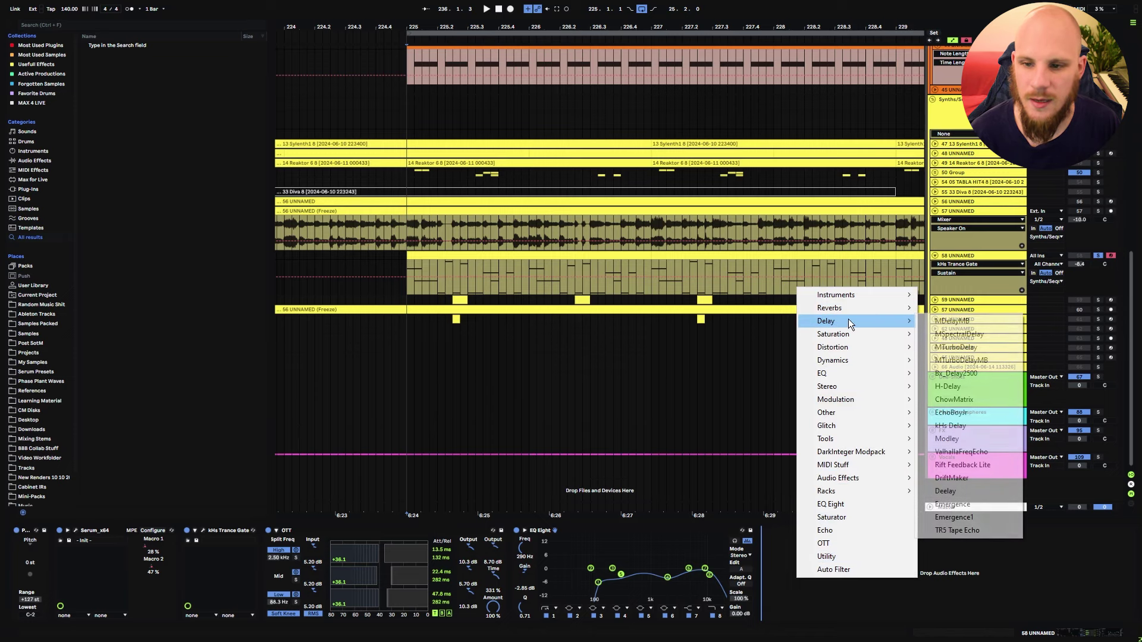
left_click(952, 412)
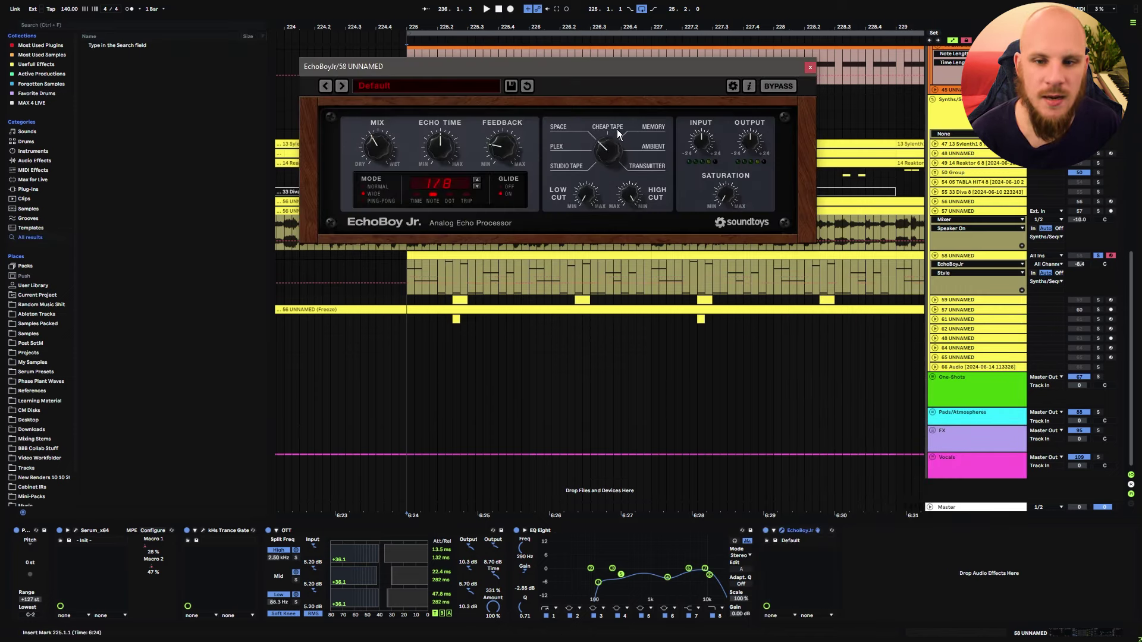
left_click_drag(612, 155, 619, 154)
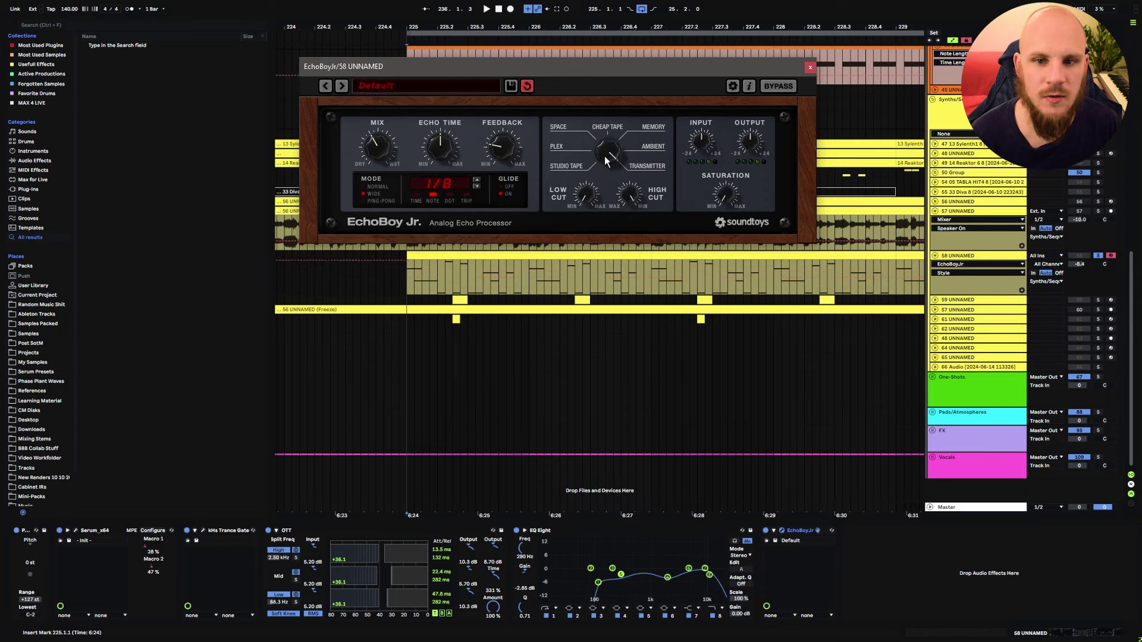
key("space")
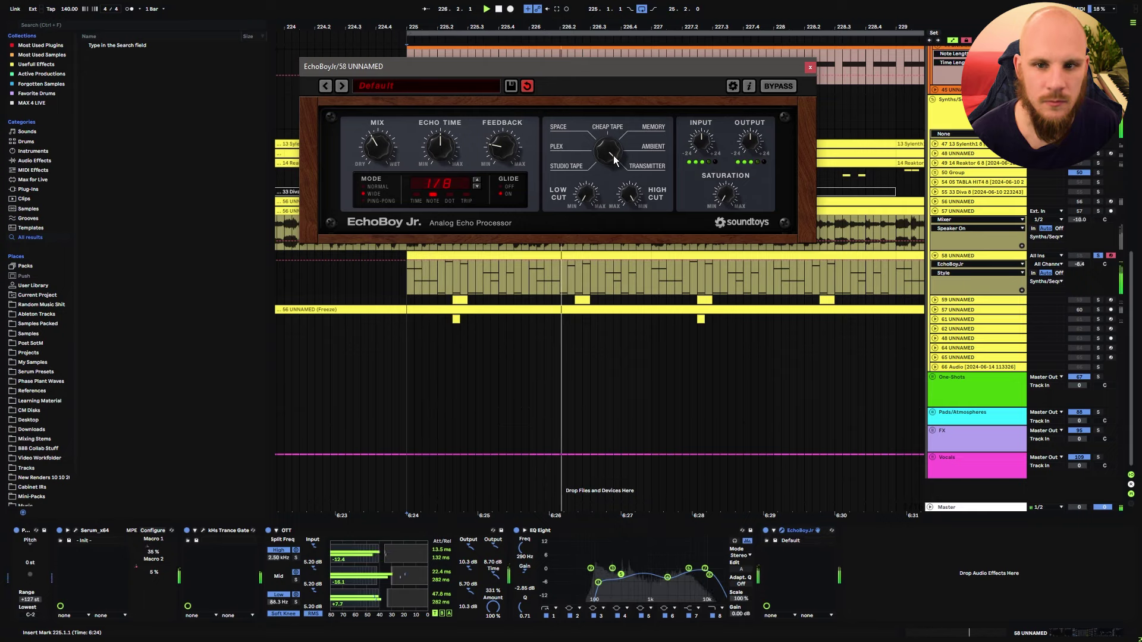
left_click_drag(615, 161, 611, 172)
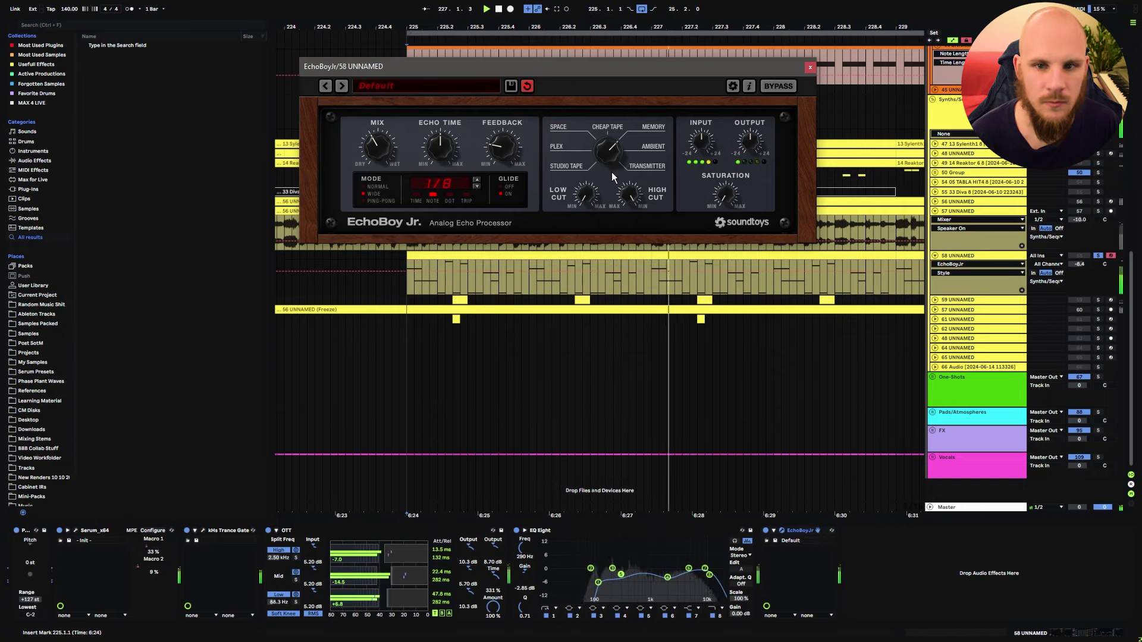
Set EchoBoy Jr. to a dotted 1/8 echo with higher feedback and a different echo style.
left_click(451, 194)
left_click_drag(505, 156, 520, 136)
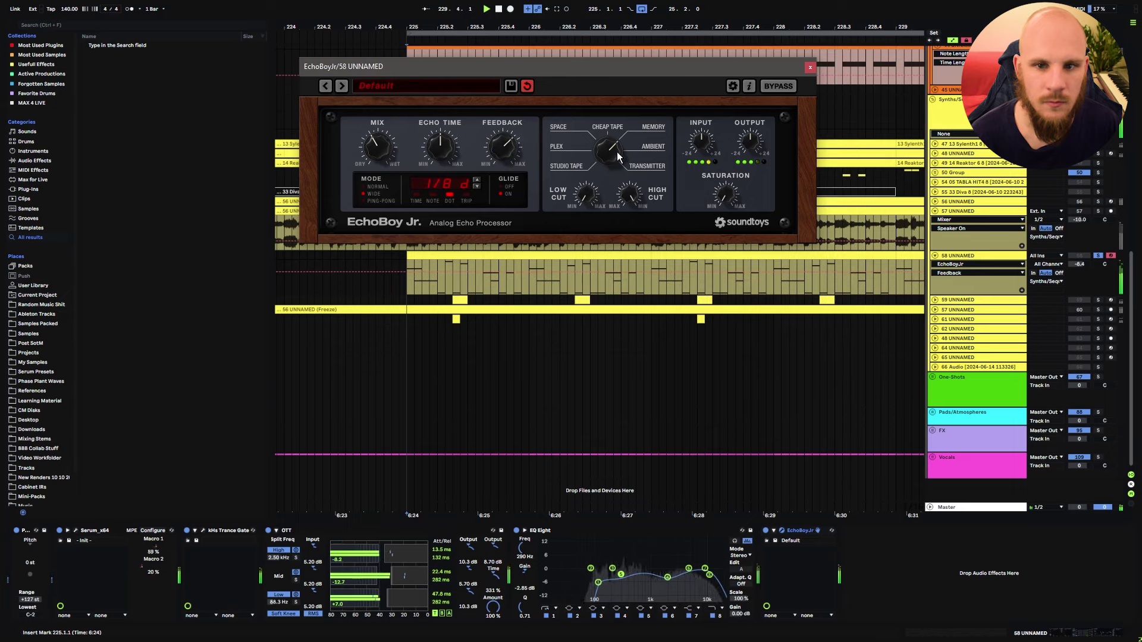
mouse_move(610, 152)
left_mouse_down()
mouse_move(606, 181)
mouse_move(610, 140)
left_mouse_up()
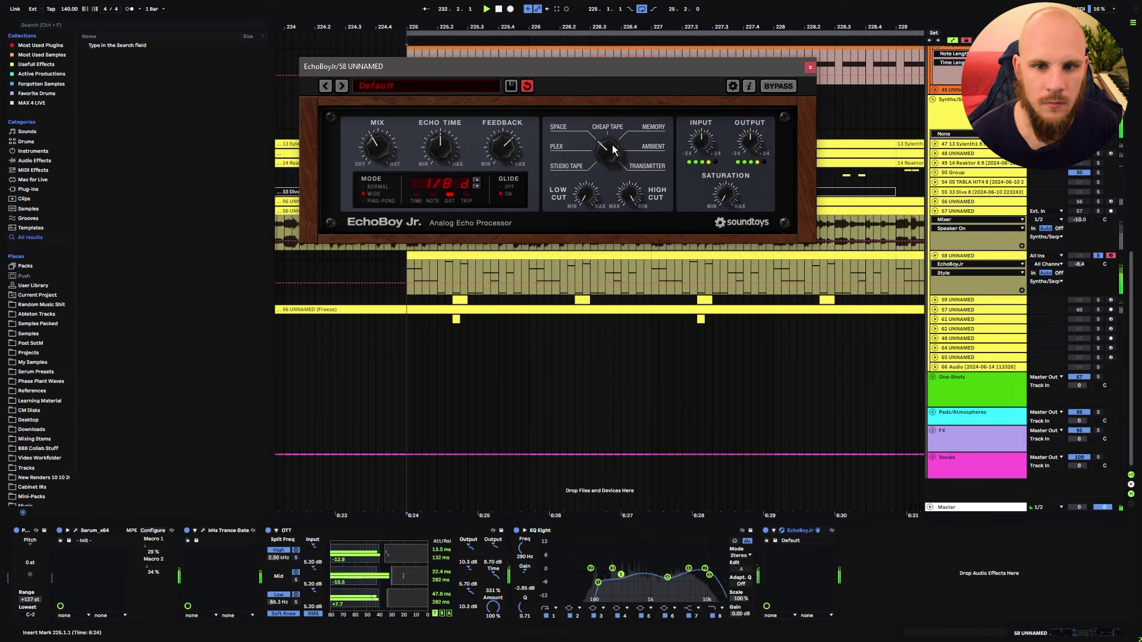
Fine-tune the low cut and mix of EchoBoy Jr. and close its window.
left_click(582, 188)
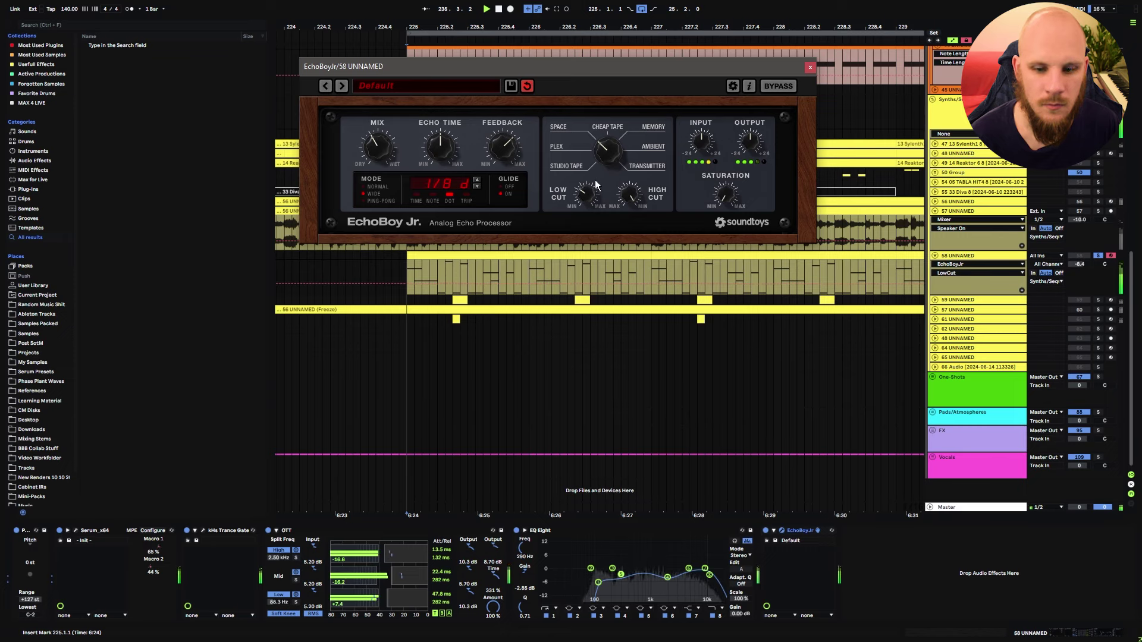
left_click_drag(596, 181, 597, 176)
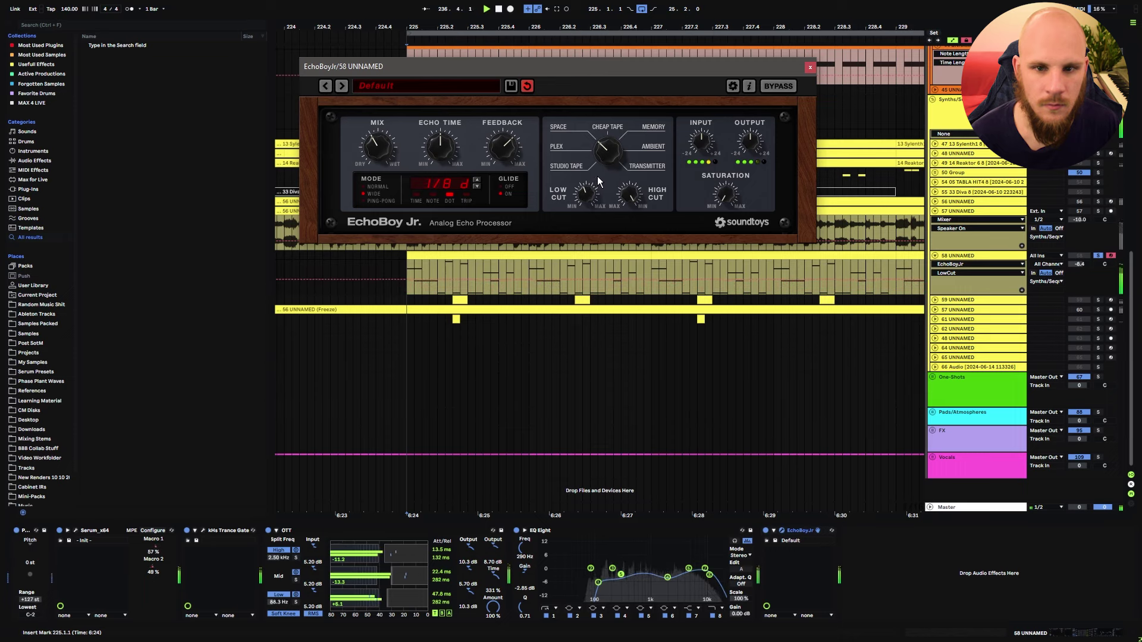
left_click(386, 152)
left_click(810, 67)
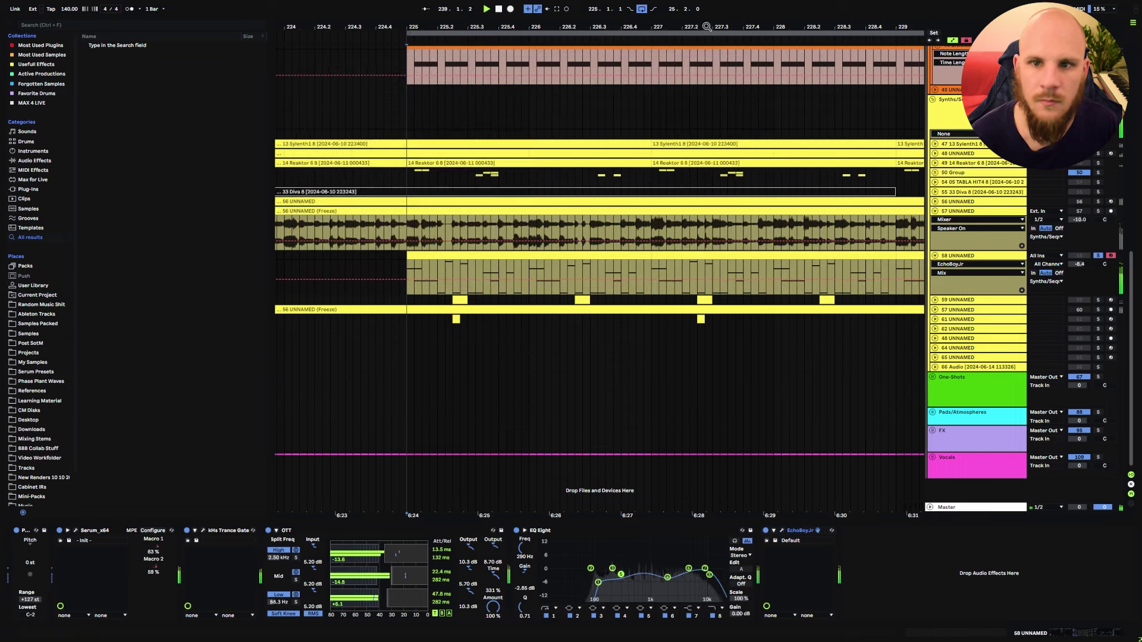
Automate EchoBoyJr's mix on track 58 to ramp from 0.00 at bar 225 up to 0.44 at the sequence's end.
left_click_drag(708, 27, 443, 12)
key("minus")
key("minus")
key("minus")
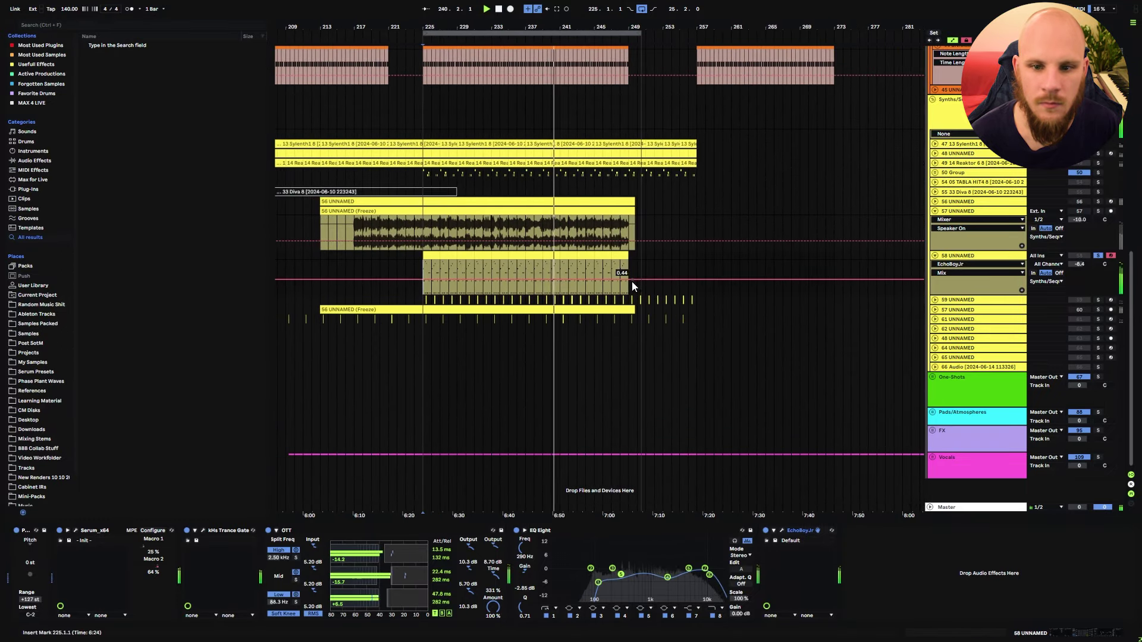
left_click_drag(426, 279, 426, 294)
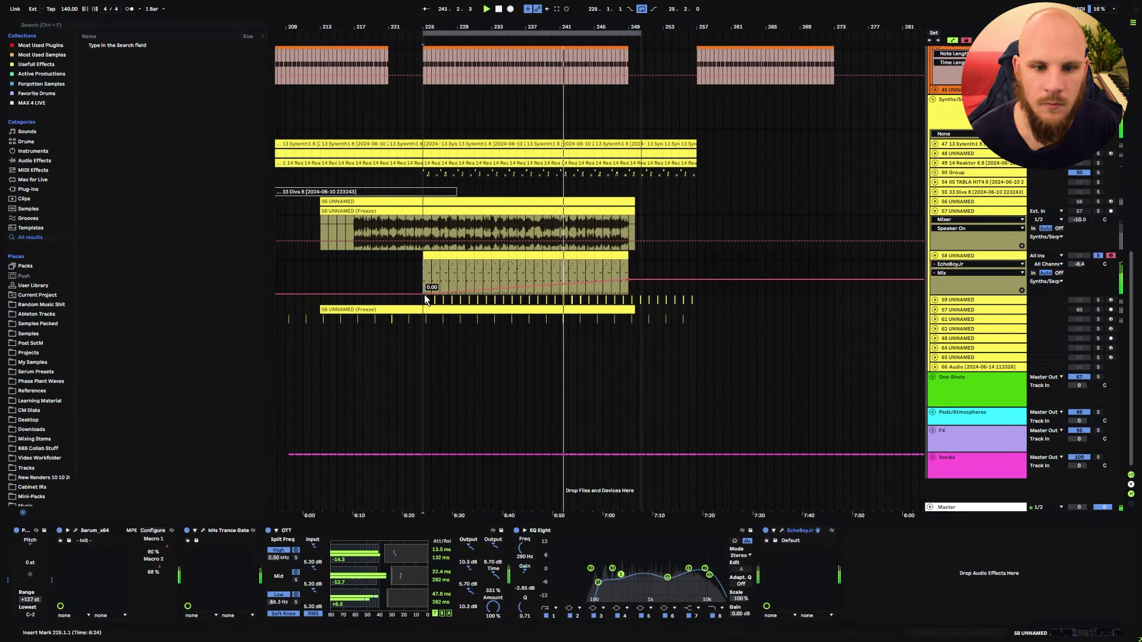
left_click(605, 267)
key("space")
key("space")
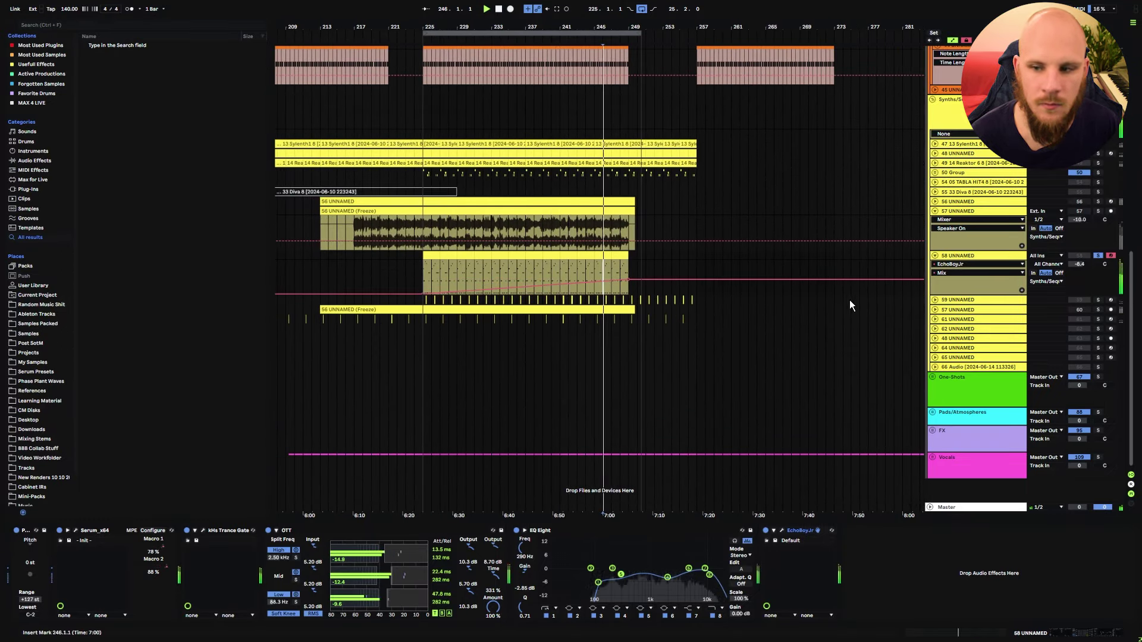
Unsolo track 58, fold track 57, and set the loop to 37 bars starting at bar 221 to hear the full mix.
left_click(1098, 256)
left_click(935, 211)
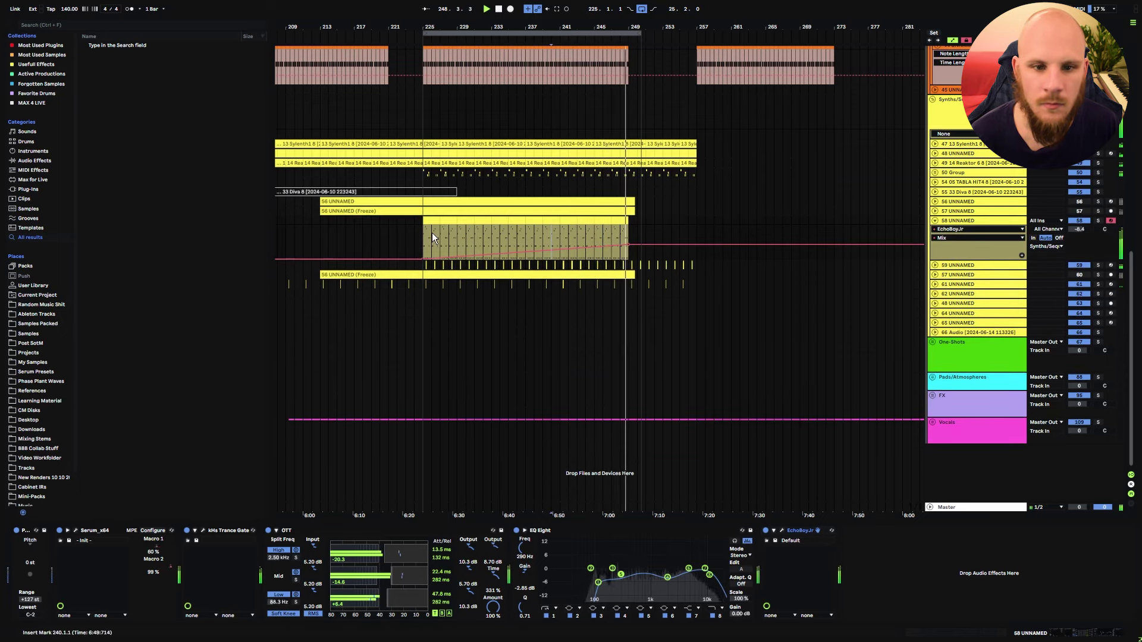
left_click_drag(641, 34, 705, 33)
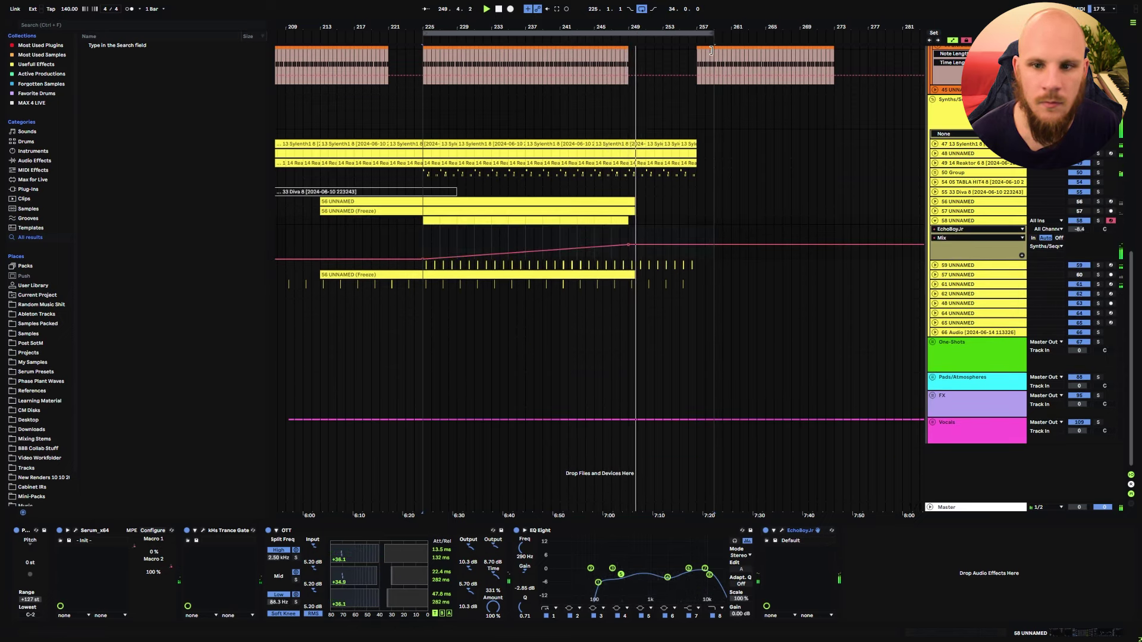
key("space")
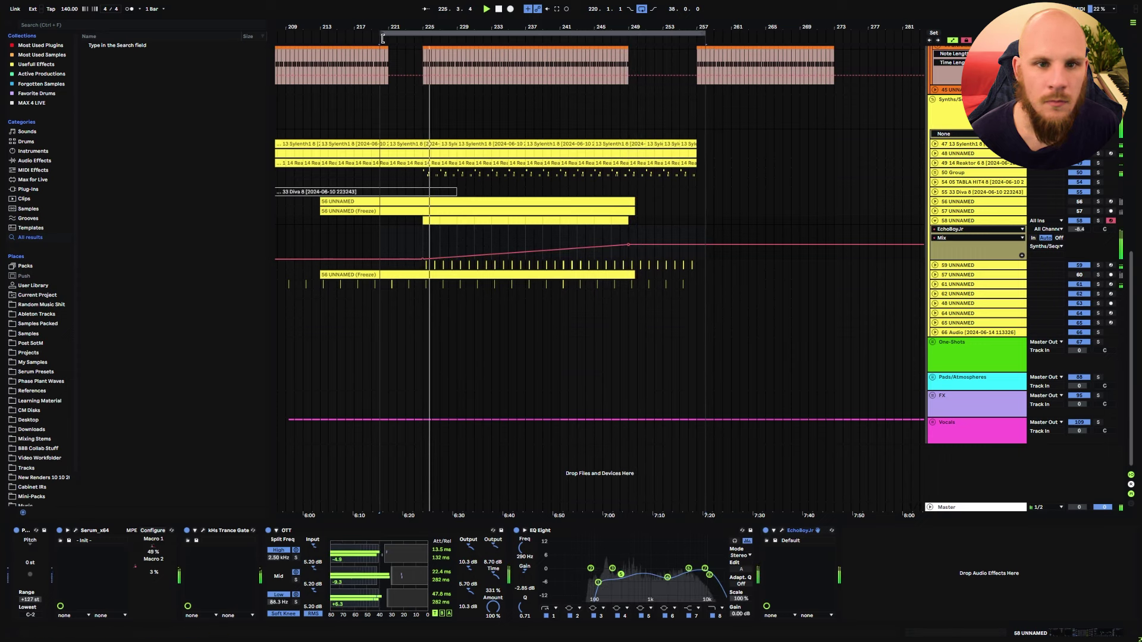
left_click_drag(424, 34, 393, 37)
Lower track 58's volume to -10.7 dB and its EQ Eight output gain to -2.00 dB.
left_click_drag(1079, 229, 1078, 243)
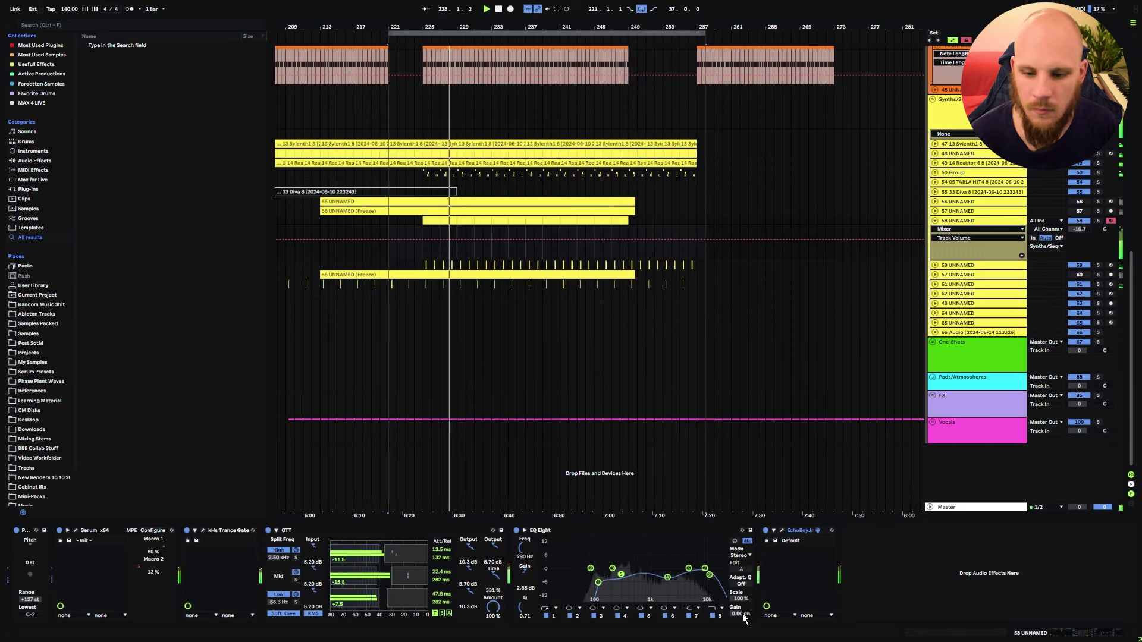
left_click_drag(741, 613, 741, 624)
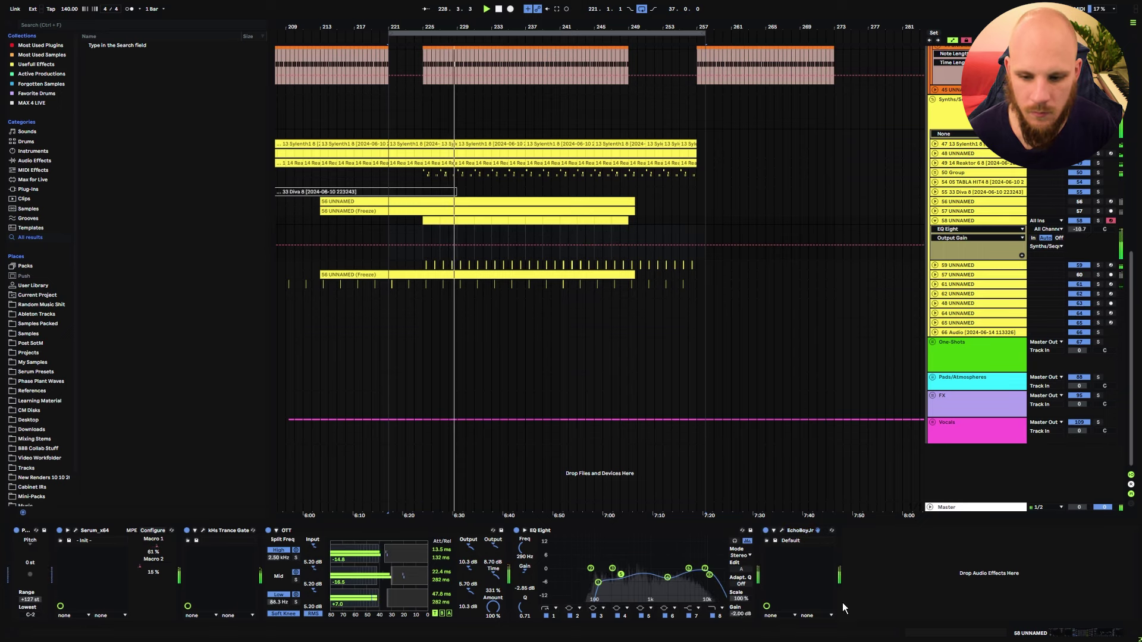
Add MTurboReverb after EchoBoyJr with the Small room reverb and close its window.
left_click(886, 584)
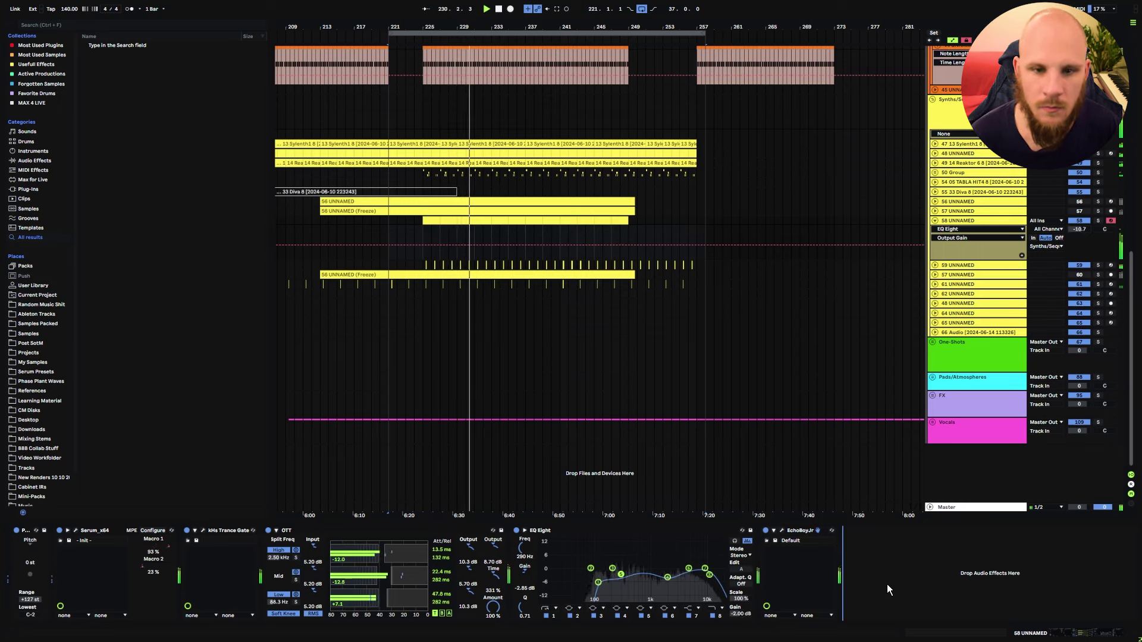
right_click(874, 583)
mouse_move(937, 313)
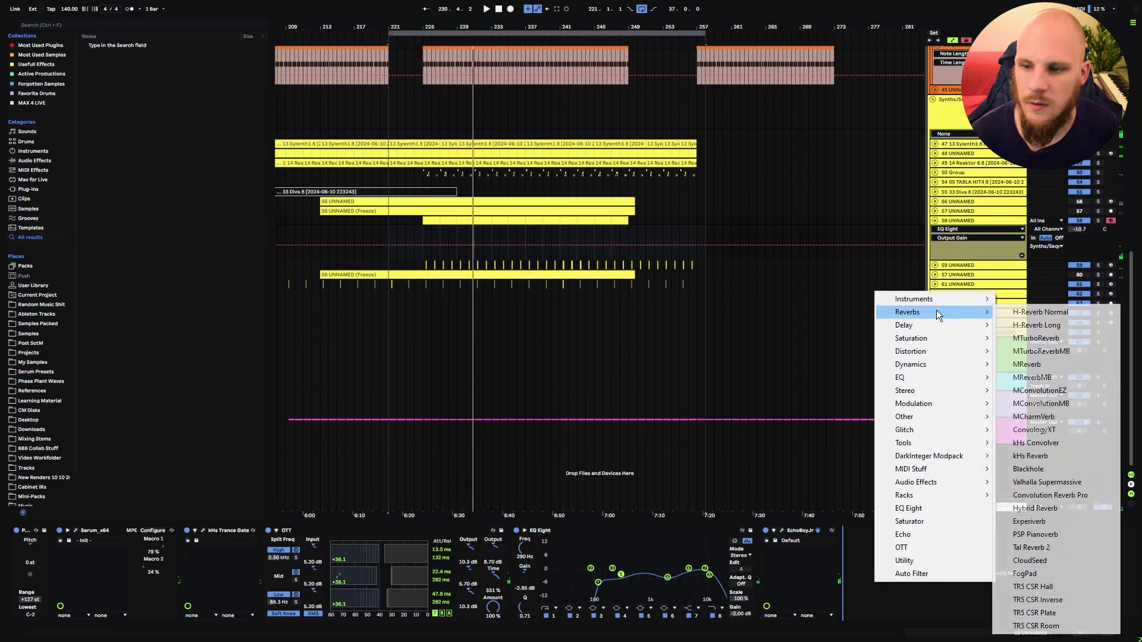
left_click(1029, 337)
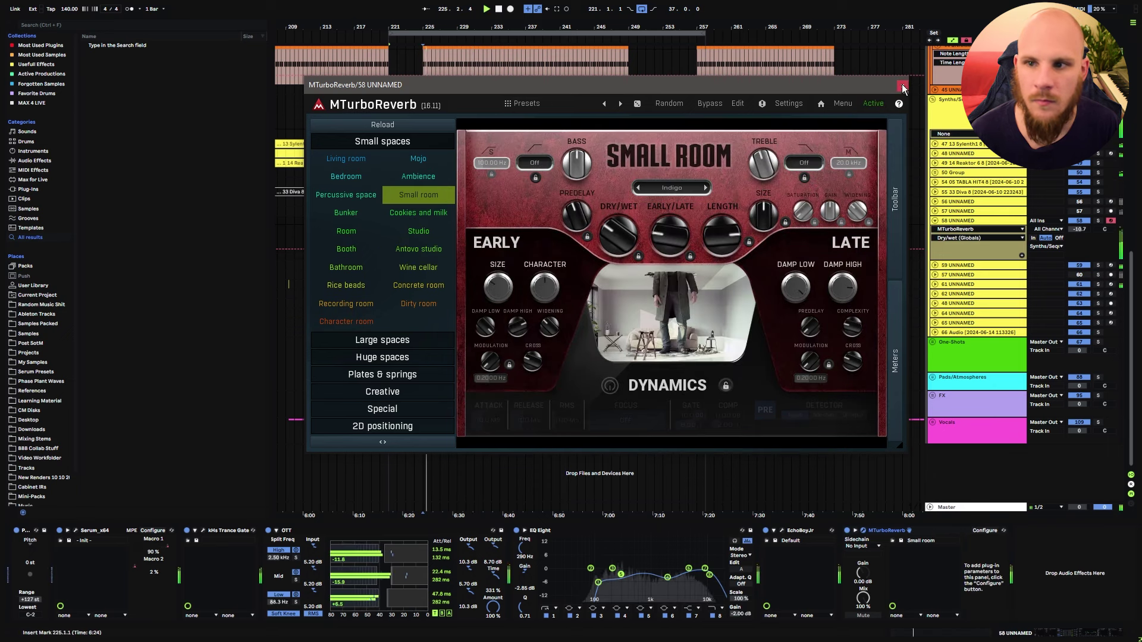
left_click(901, 85)
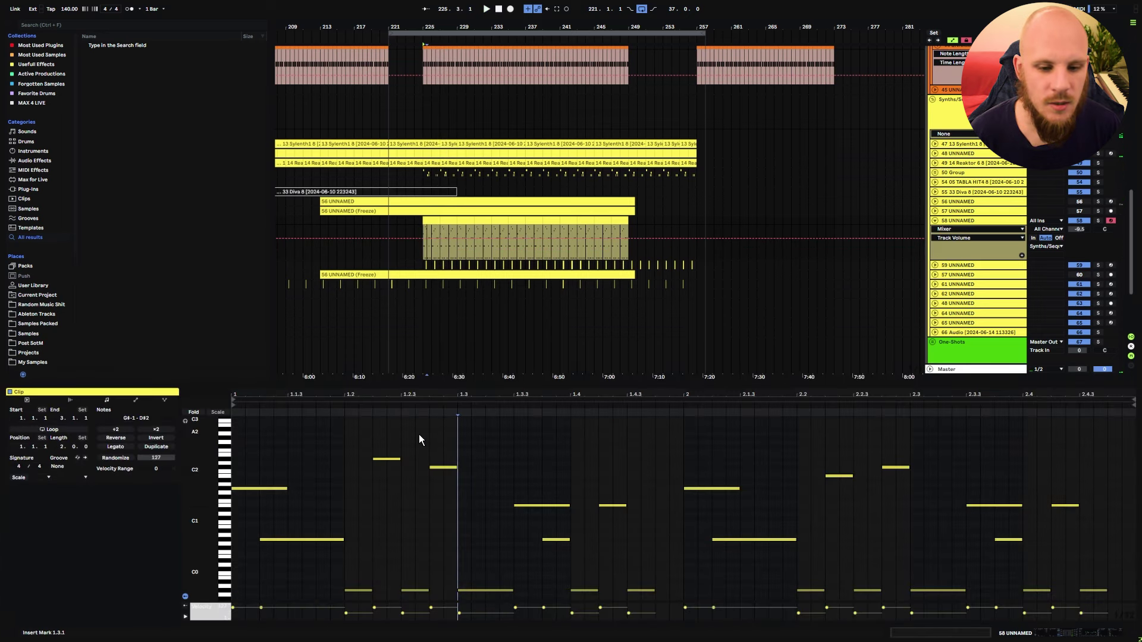
Lower the D#2 note at 1.2.2 in the two-bar clip by seven semitones.
left_click_drag(420, 441, 389, 478)
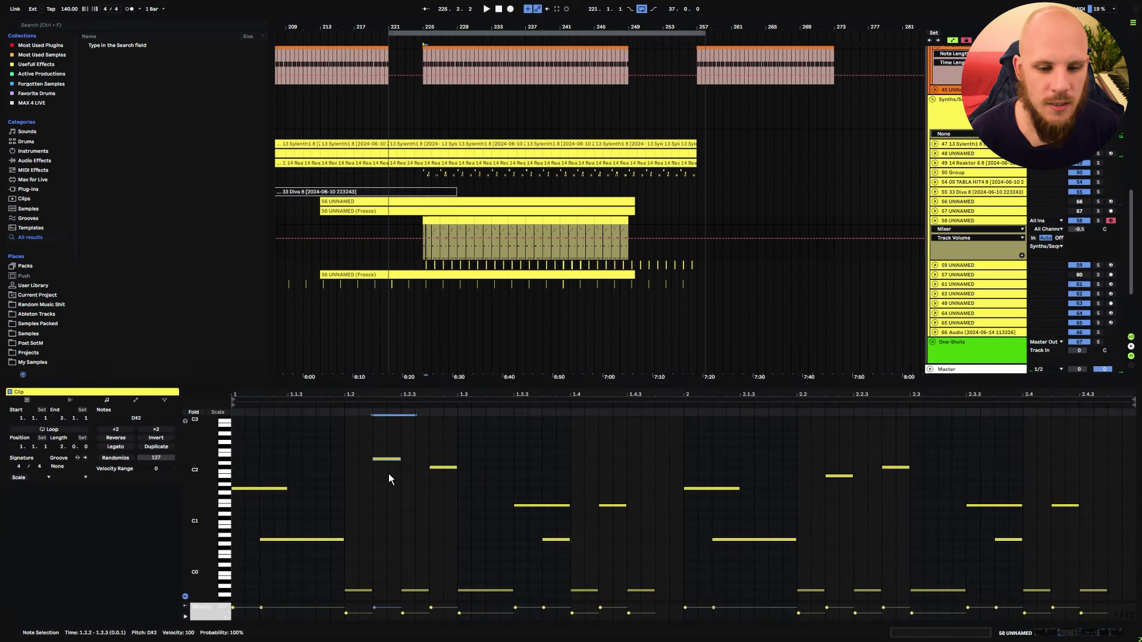
left_click_drag(388, 430, 476, 486)
left_click_drag(415, 439, 390, 466)
key("Down")
key("Down")
key("Down")
key("Down")
key("Down")
key("Down")
key("Down")
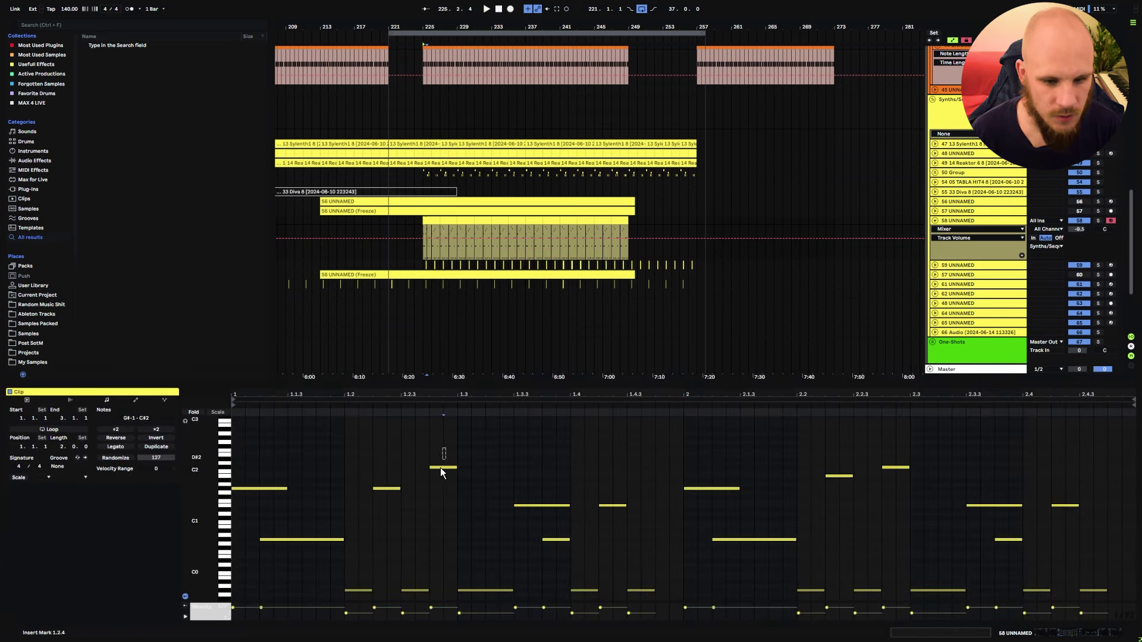
Lower the C#2 note at 1.2.4 by four semitones and vary the low G#-1 note at 1.2.3.
left_click(443, 468)
key("Down")
key("Down")
key("Down")
key("Down")
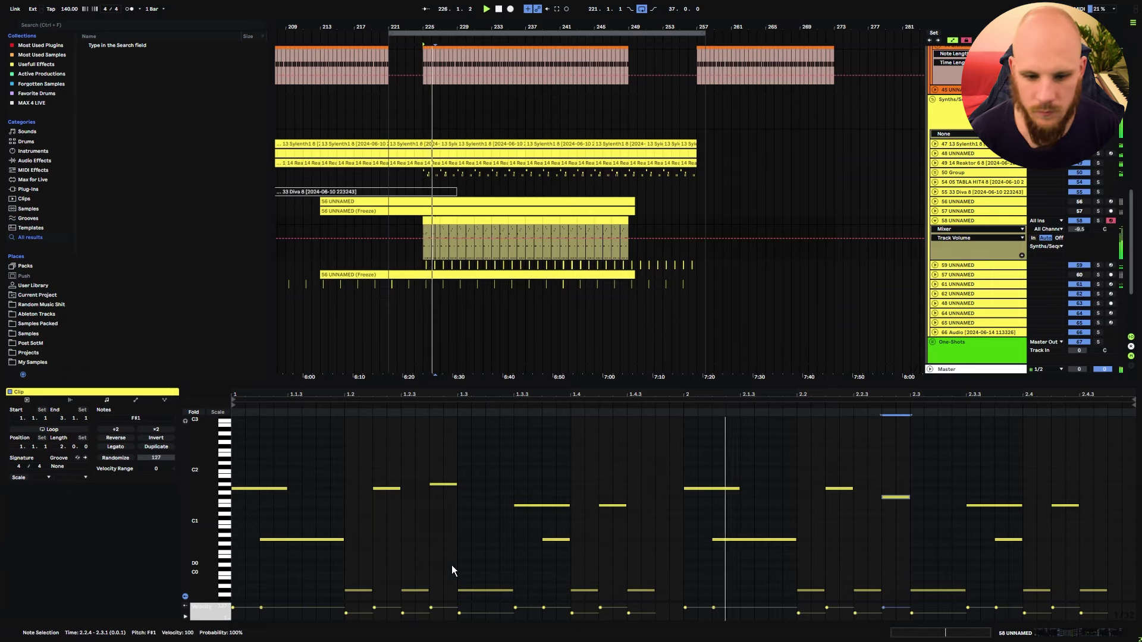
left_click(418, 591)
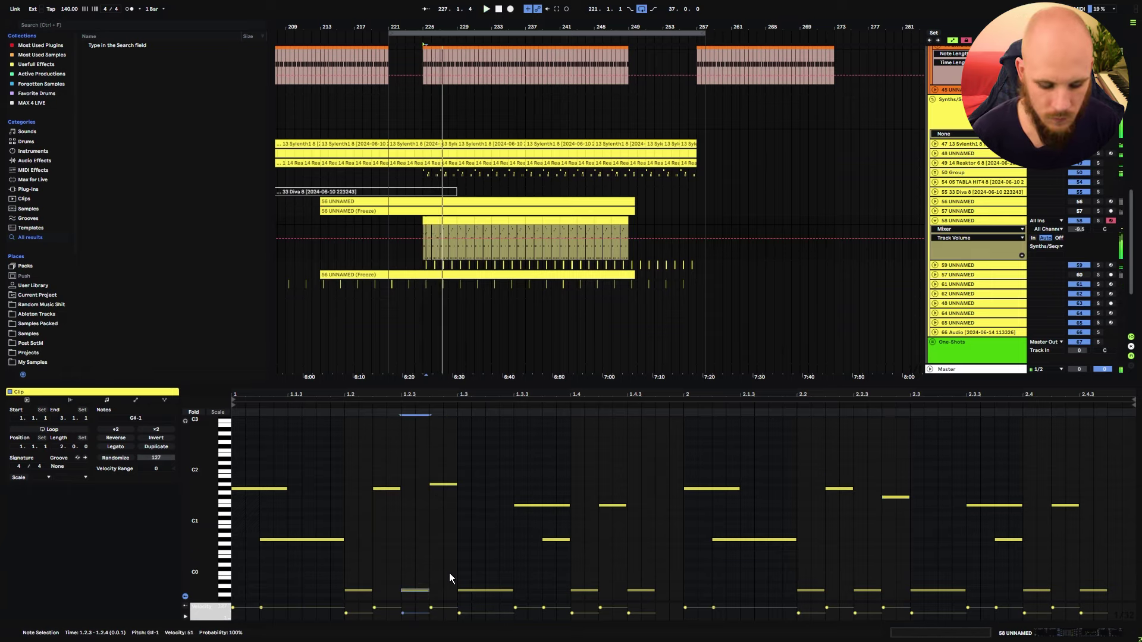
Fill track 58 from bar 225 to 249 with copies of the edited two-bar clip and loop 25 bars from bar 225.
left_click(462, 221)
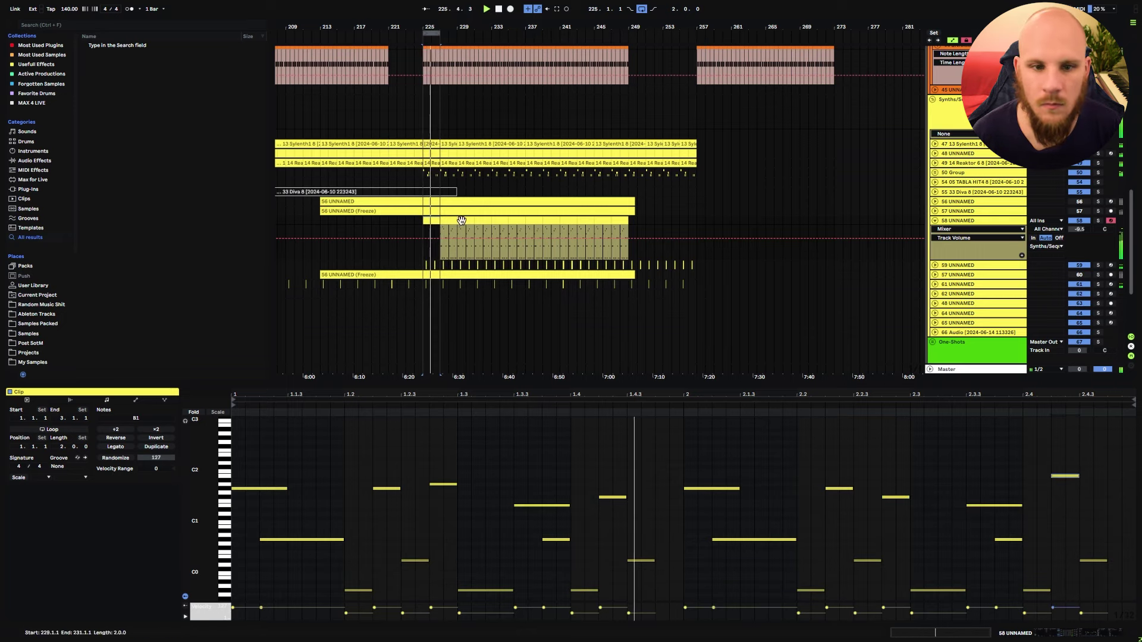
left_click_drag(462, 221, 429, 221)
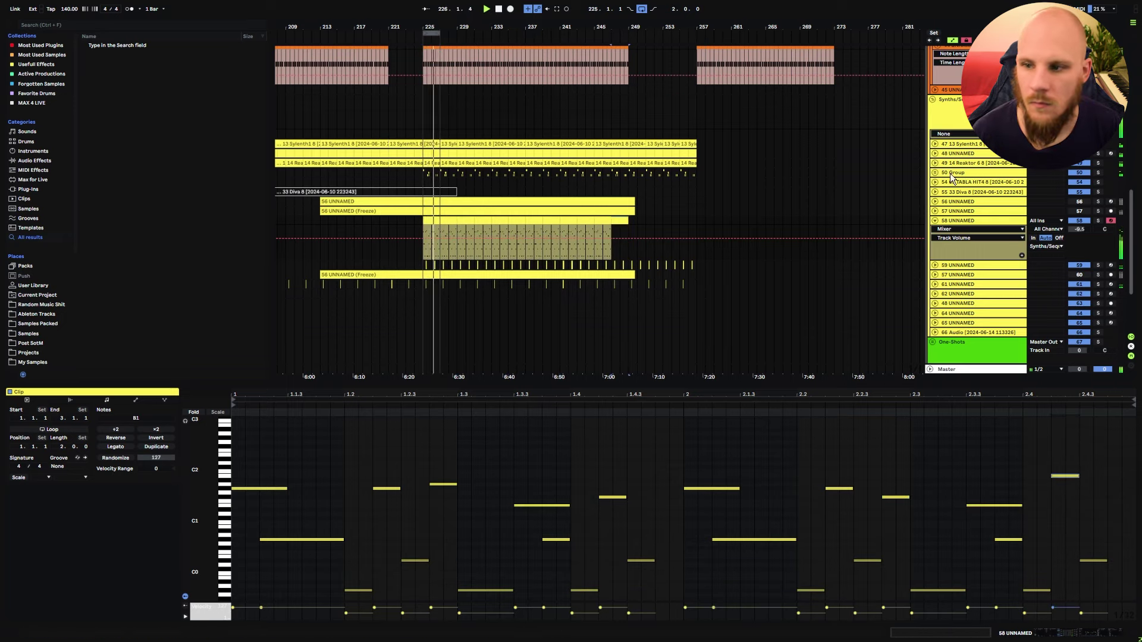
left_click_drag(439, 34, 628, 33)
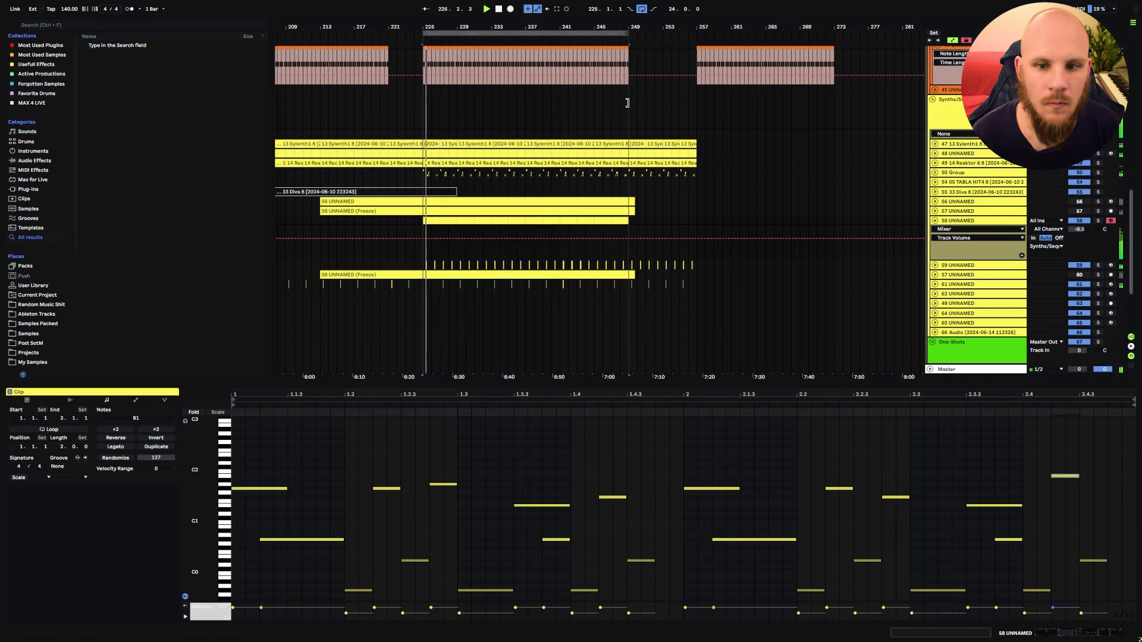
left_click_drag(628, 103, 637, 104)
left_click(637, 230)
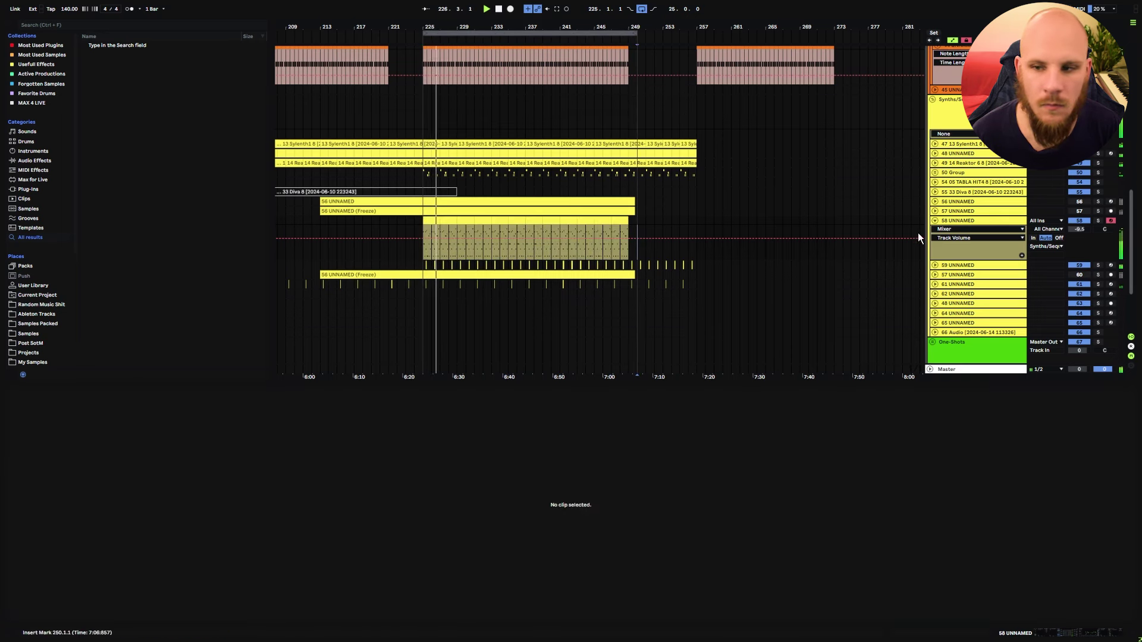
Balance the two sequences by lowering track 59's volume to -15.1 dB and raising track 58's to -7.5 dB.
double_click(971, 221)
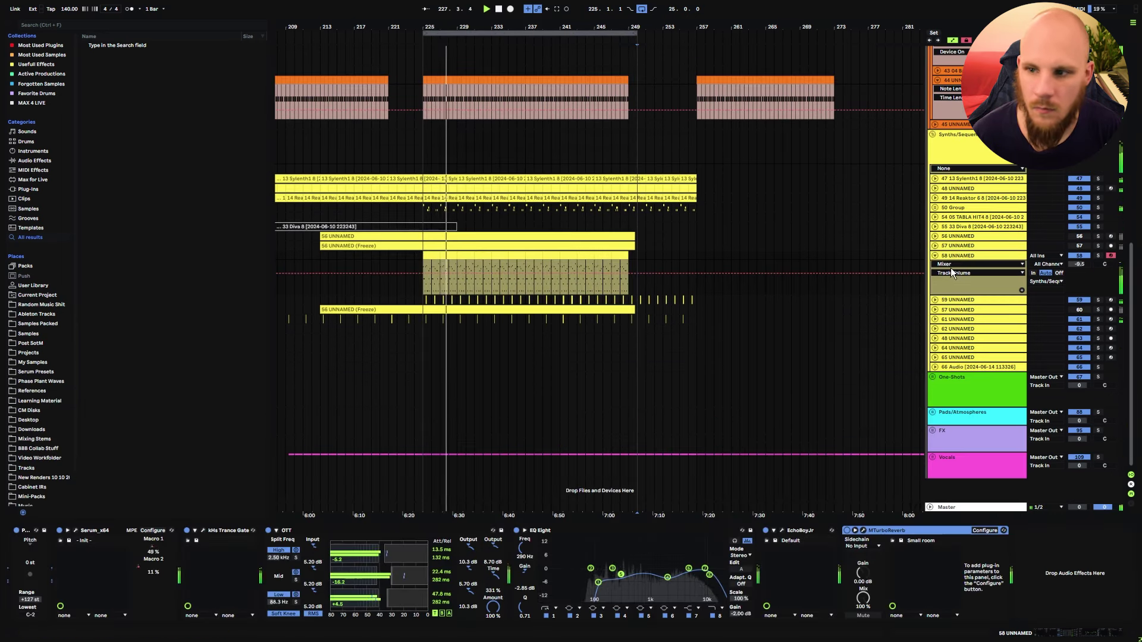
left_click(936, 299)
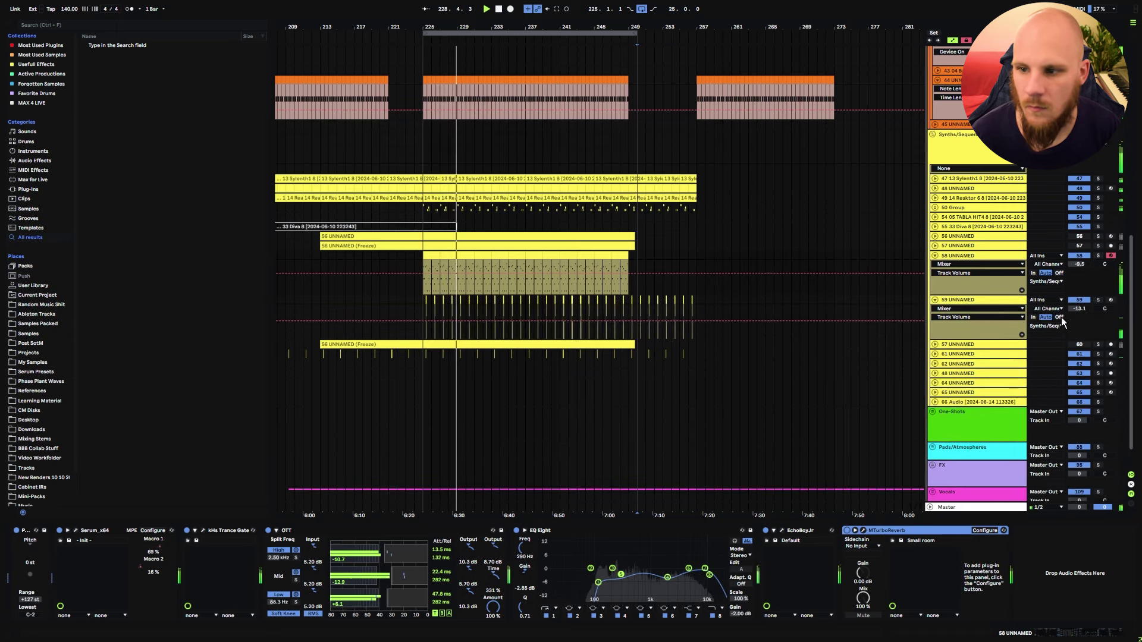
left_click_drag(1079, 308, 1078, 316)
left_click_drag(1078, 265, 1078, 257)
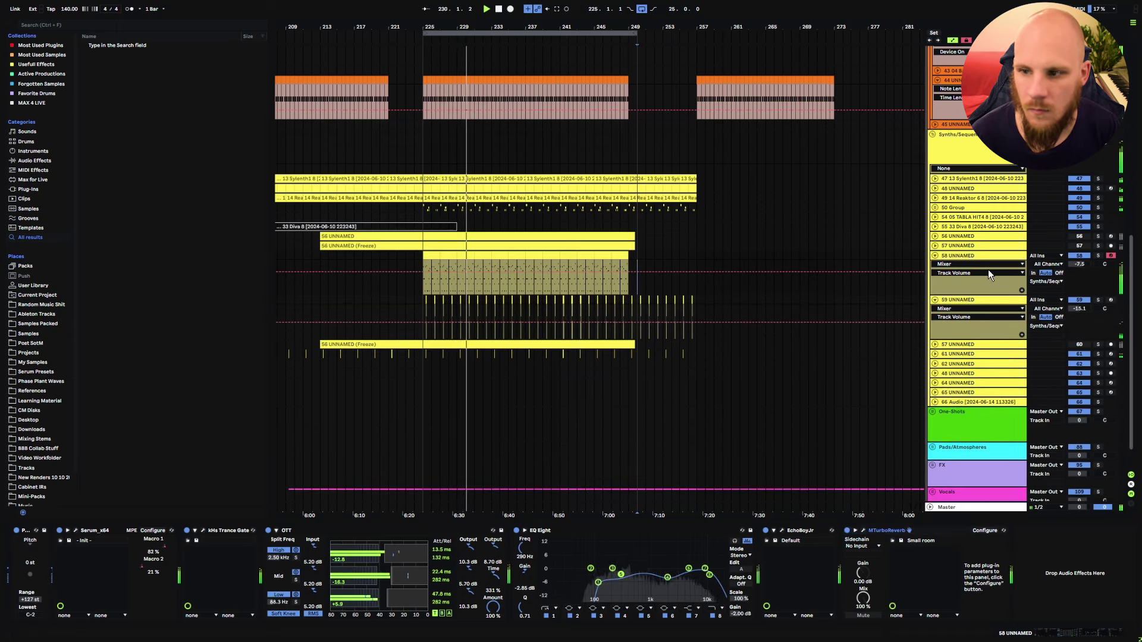
left_click(936, 255)
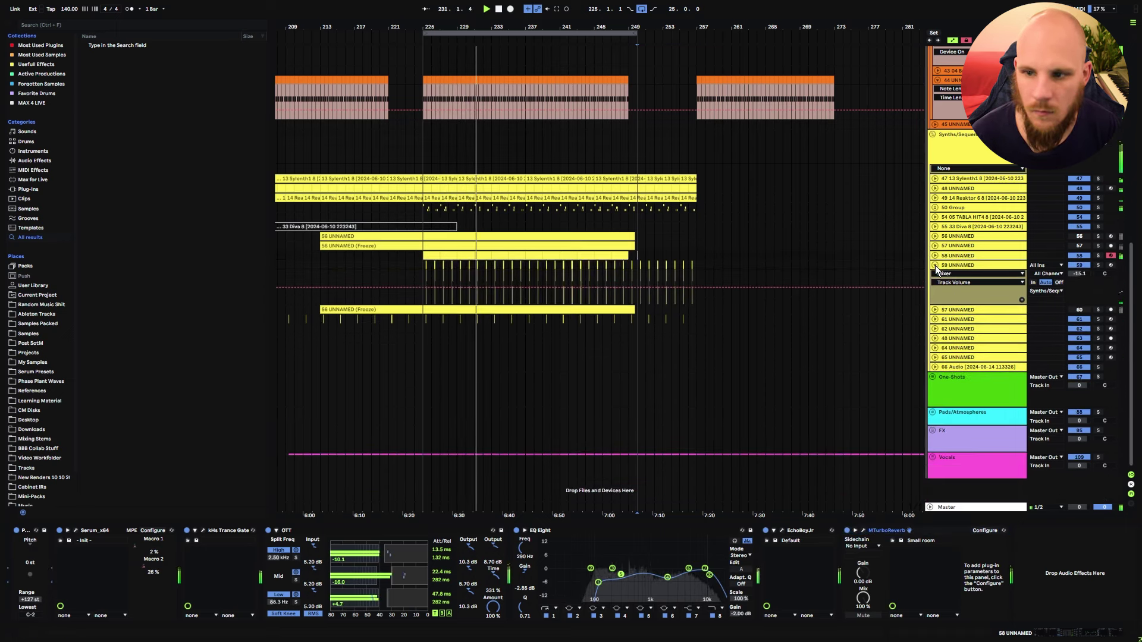
left_click(935, 265)
left_click(935, 256)
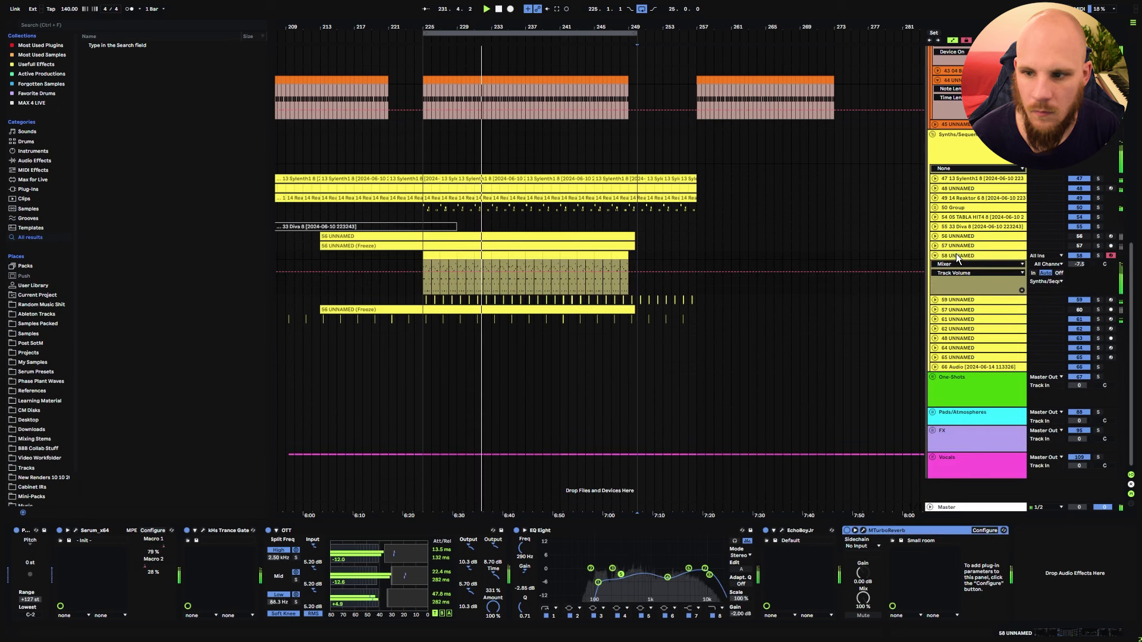
Switch EchoBoy Jr.'s echo style on track 58 to Transmitter and turn its high cut down slightly.
left_click(782, 532)
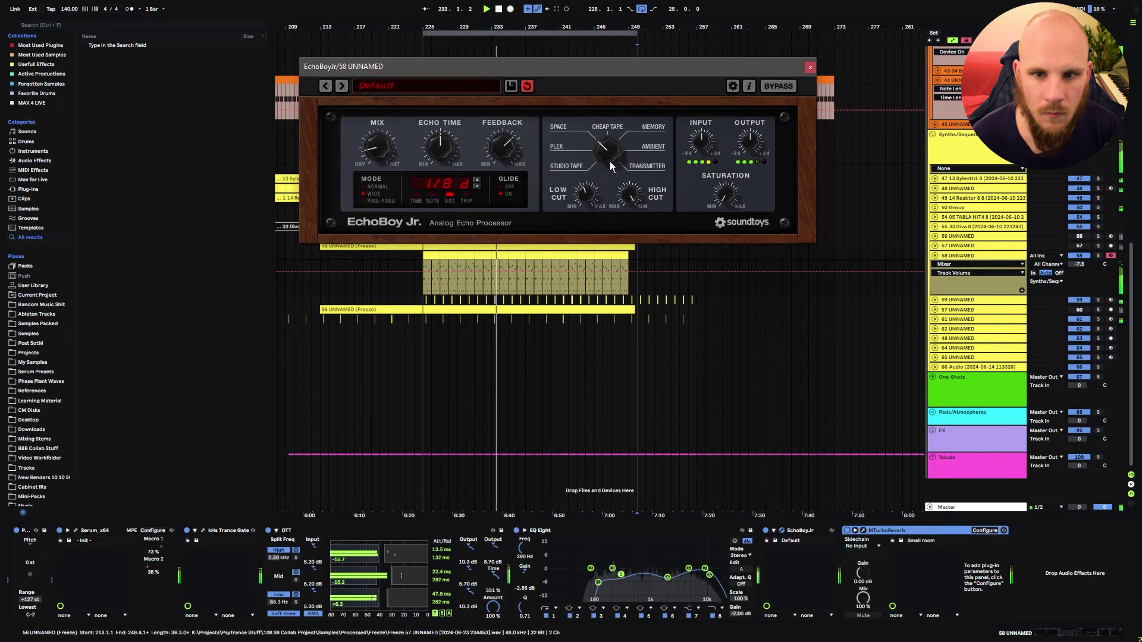
left_click_drag(612, 167, 622, 105)
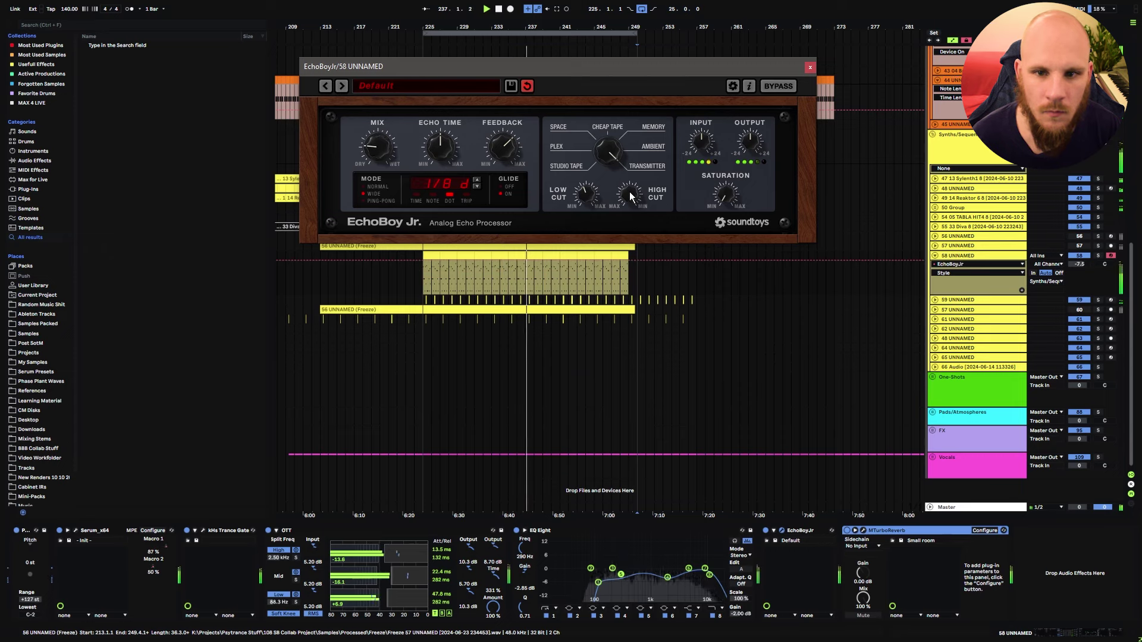
left_click_drag(631, 196, 627, 202)
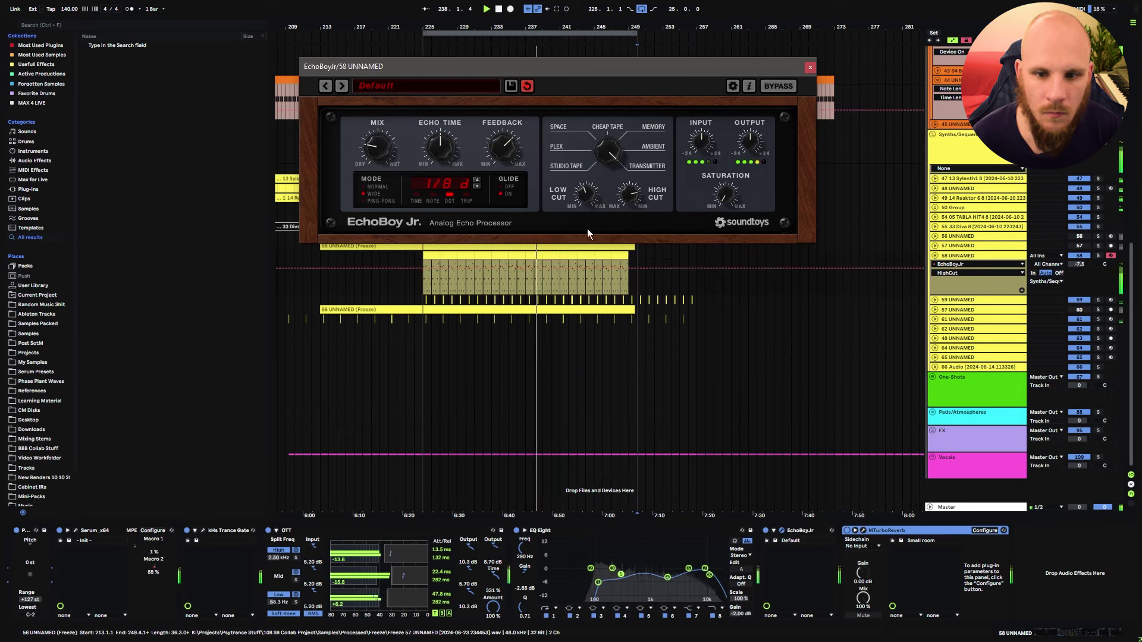
Automate EchoBoy Jr.'s high cut to ramp up to its maximum from bar 225 to 249 and close its window.
left_click_drag(426, 270, 426, 276)
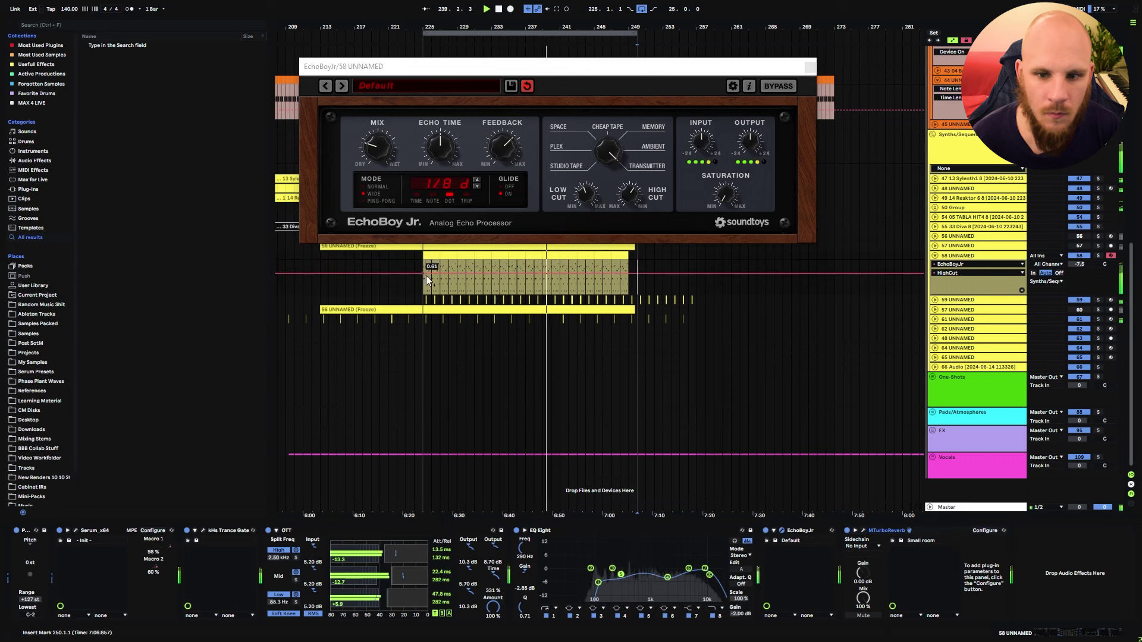
left_click_drag(627, 276, 627, 261)
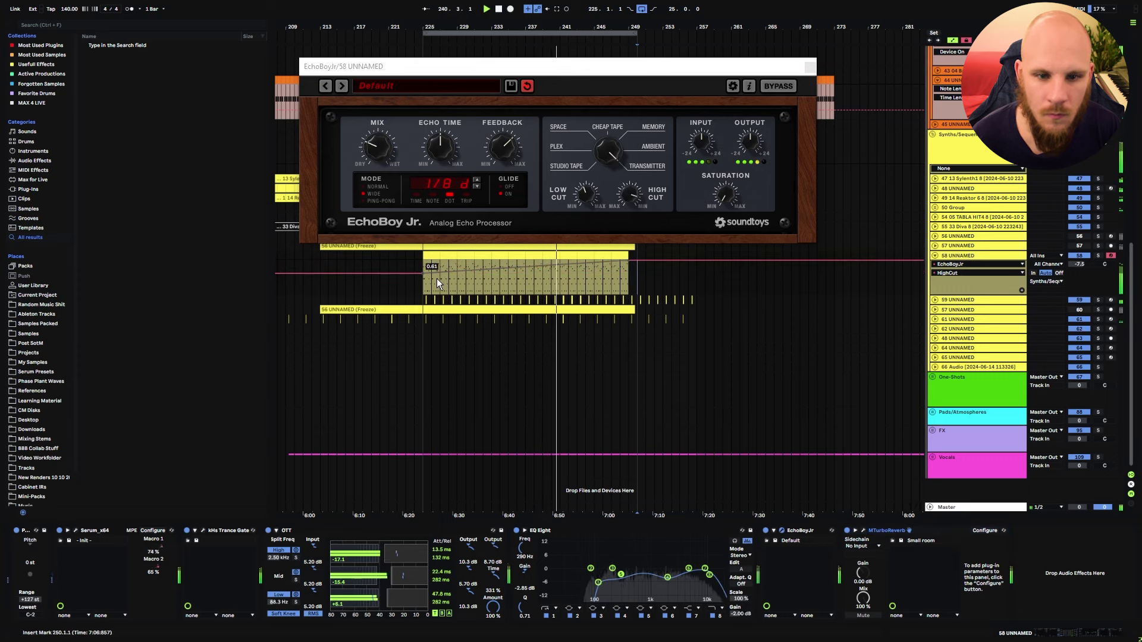
left_click_drag(423, 273, 424, 277)
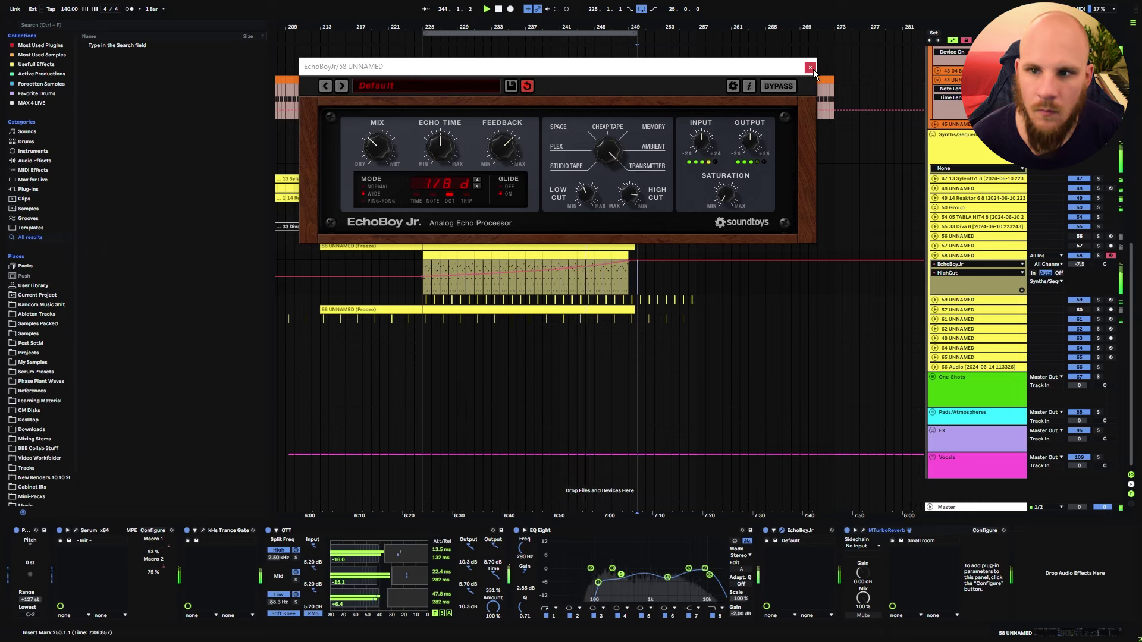
left_click(383, 156)
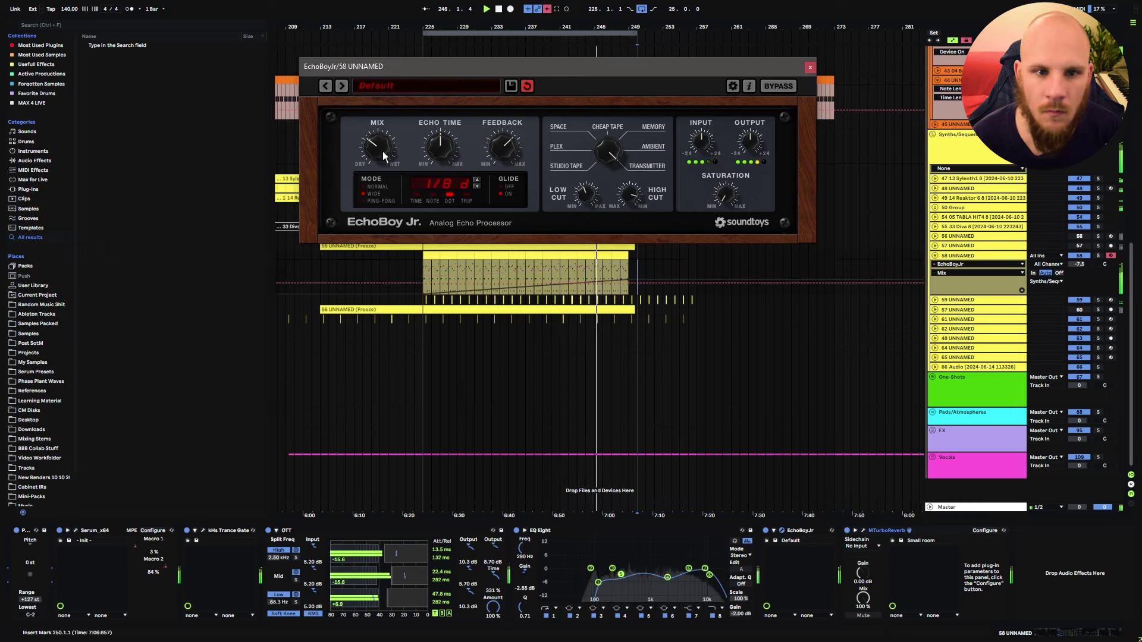
left_click(810, 67)
Extend the loop to 32 bars from bar 225 and review Serum's oscillator, filter and effects settings during playback.
left_click_drag(637, 33, 697, 33)
left_click(75, 530)
key("space")
left_click(854, 111)
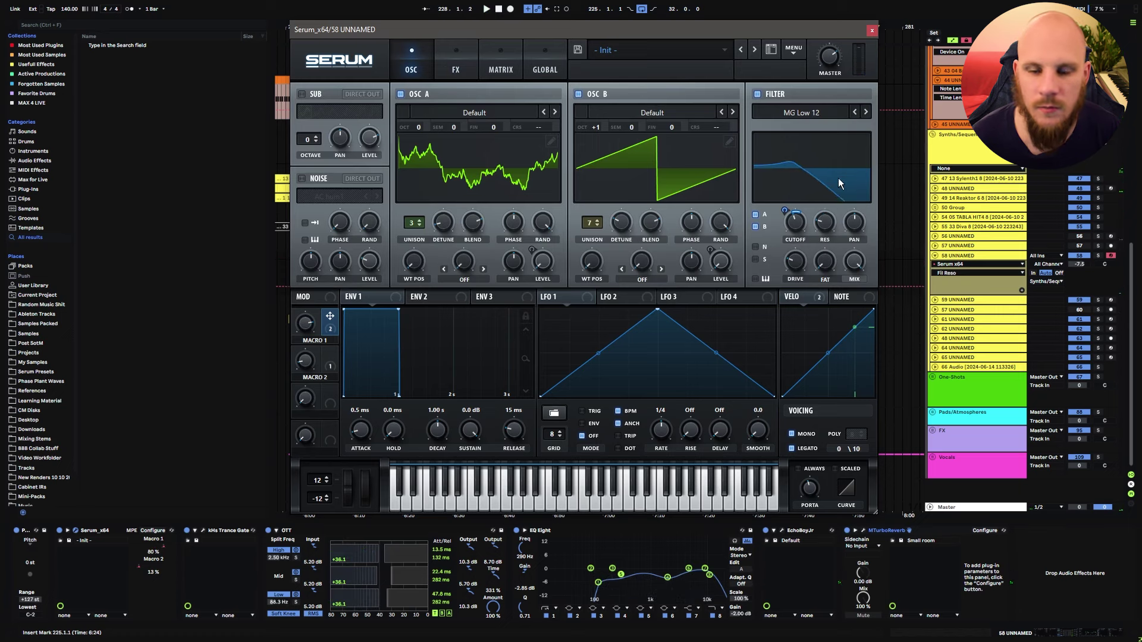
key("space")
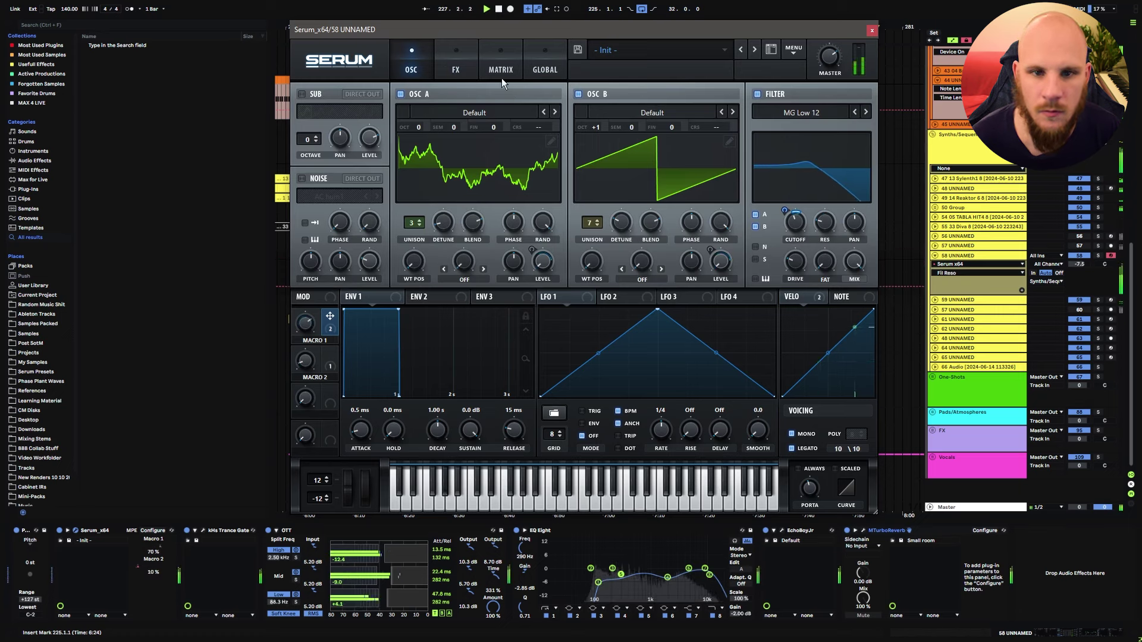
left_click(472, 67)
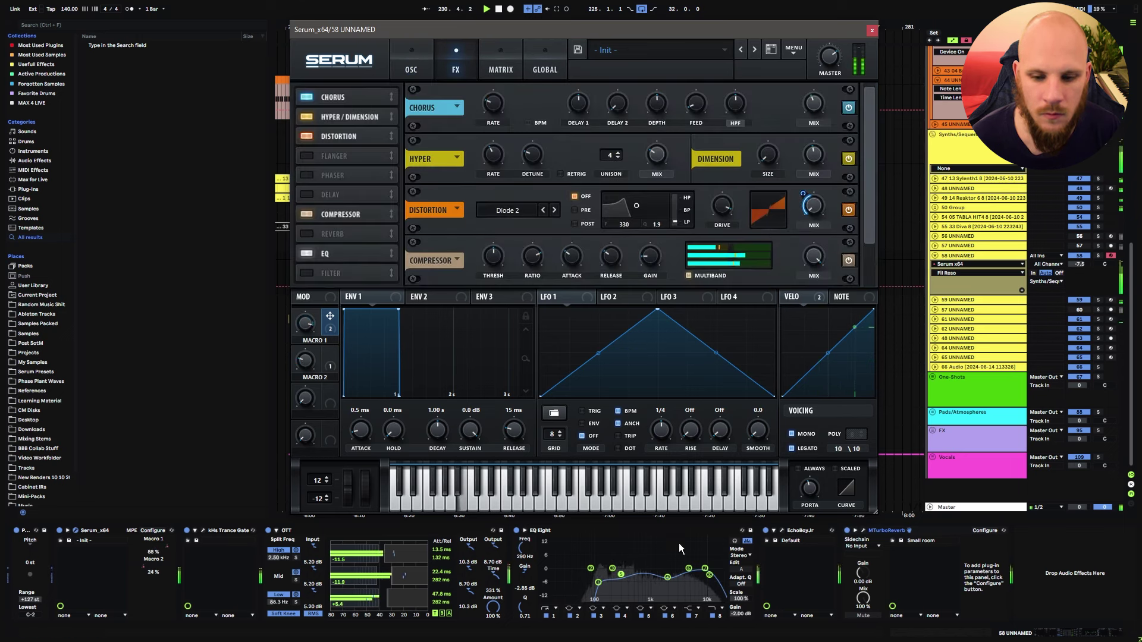
Close the Serum window, add a second EQ Eight at the end of track 58's chain and shape its curve.
key("space")
left_click(980, 459)
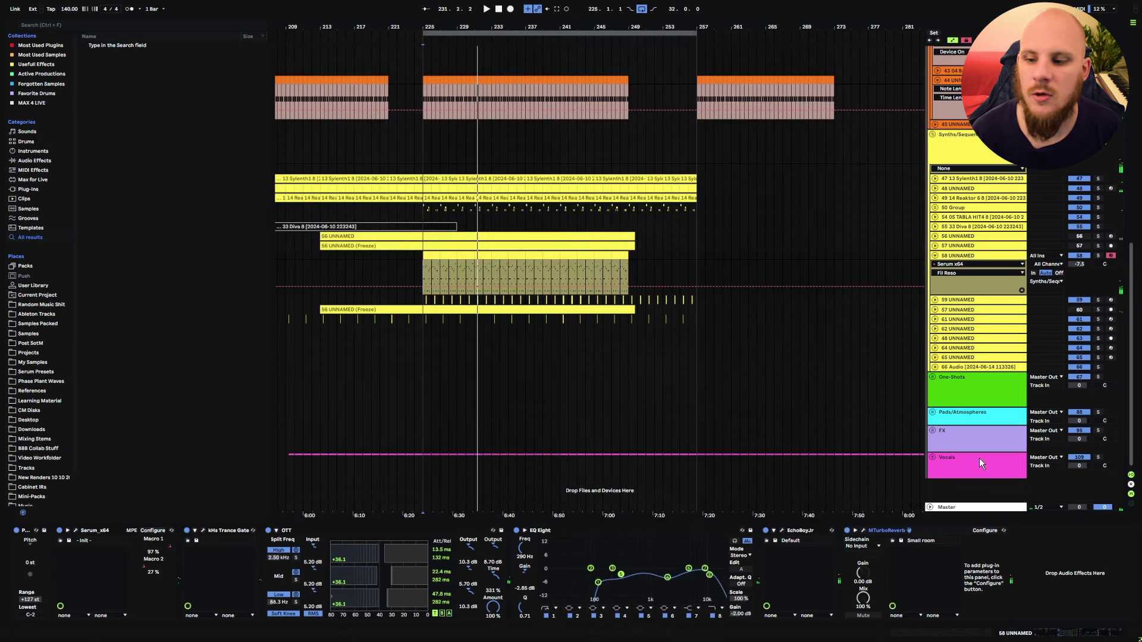
right_click(1022, 570)
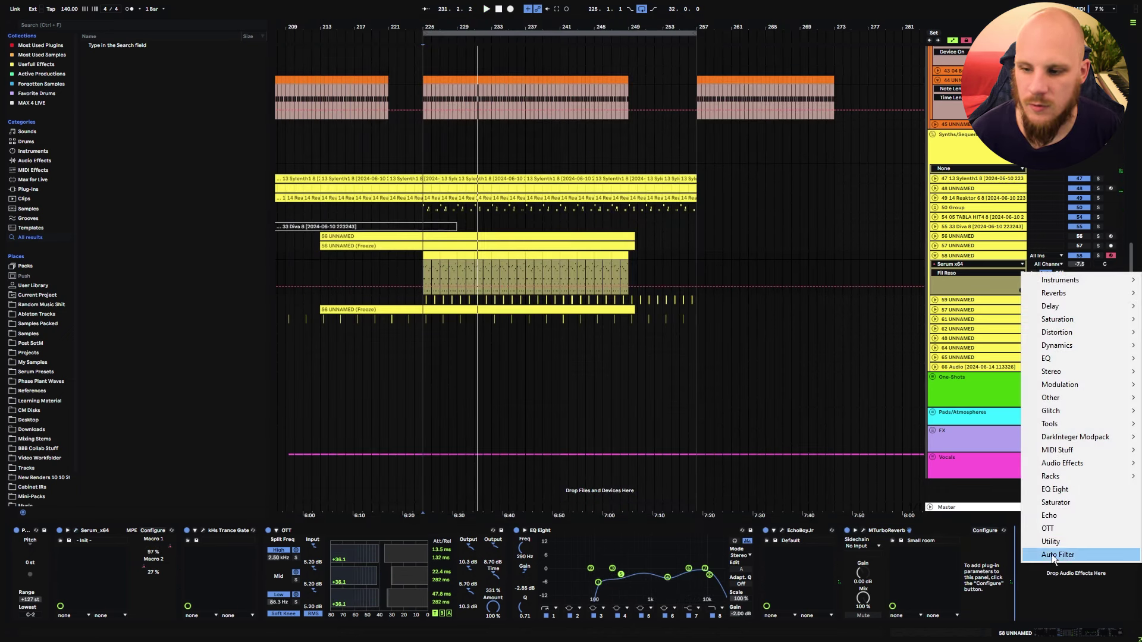
left_click(1055, 490)
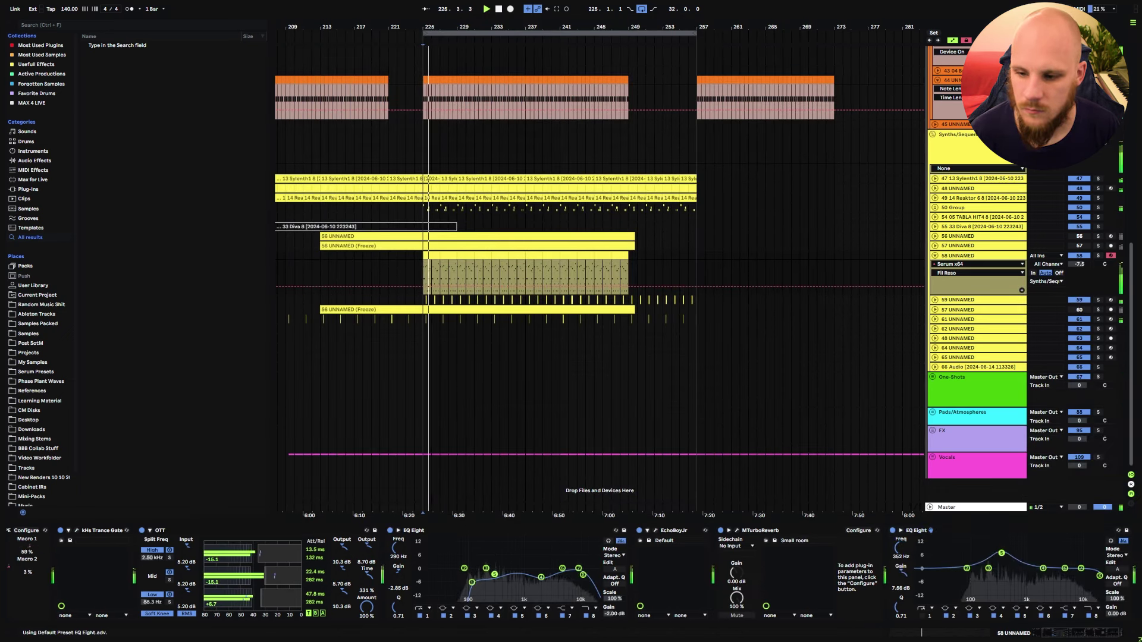
left_click_drag(1002, 553, 1029, 555)
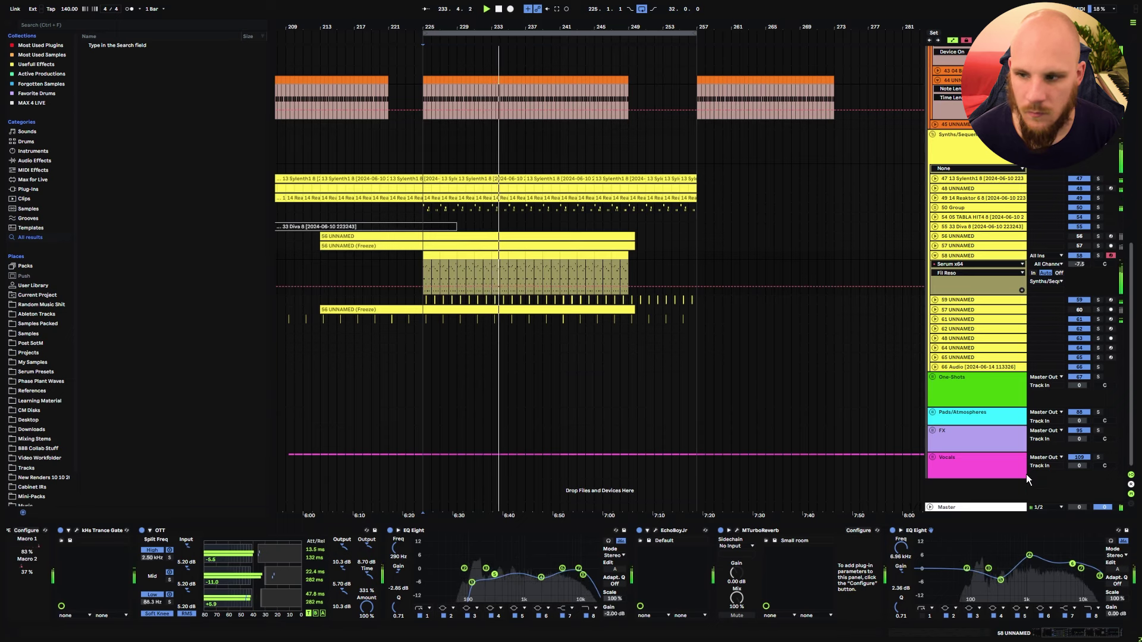
Insert a new MIDI track below track 58 and copy the sequence's first two bars onto it at bar 225.
left_click(964, 257)
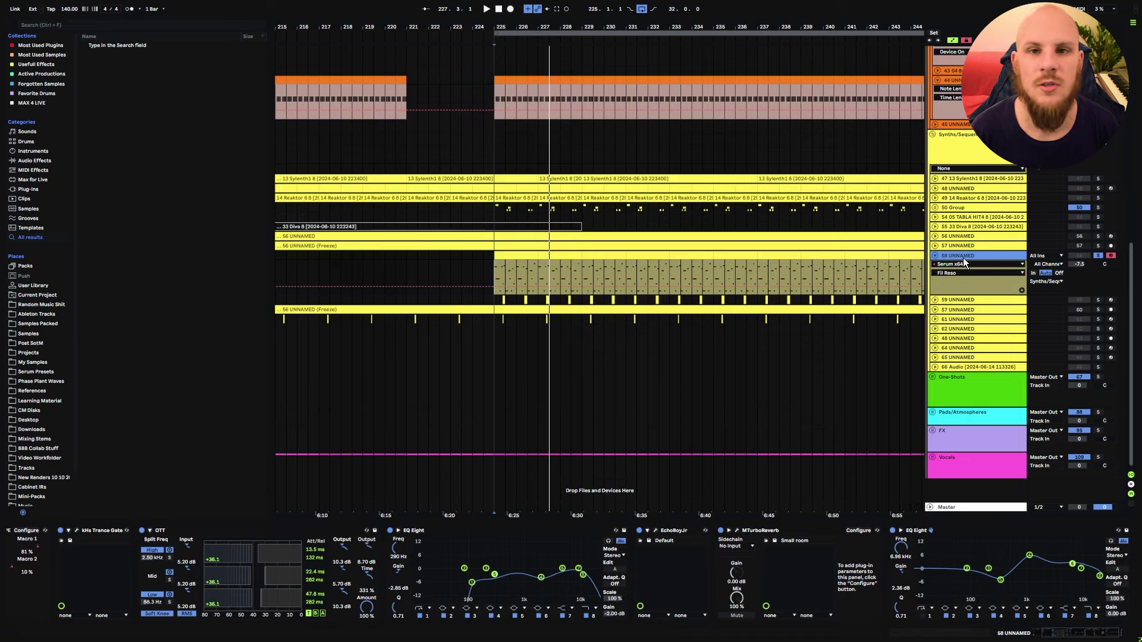
key("ctrl+shift+t")
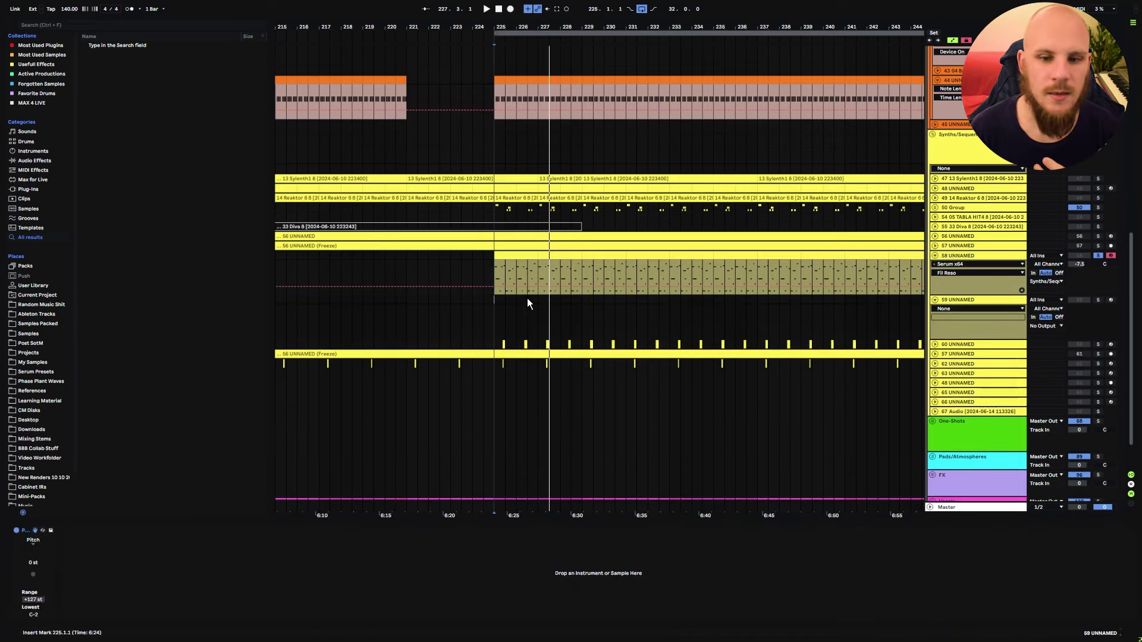
left_click_drag(526, 252, 519, 254)
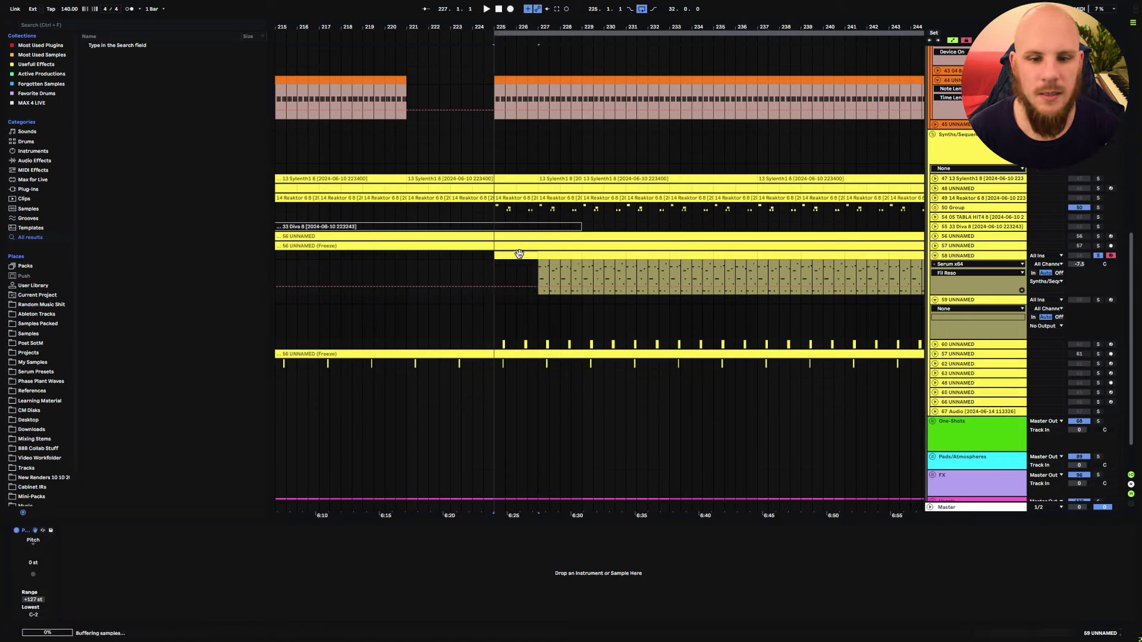
left_click(496, 304)
key("ctrl+v")
left_click(527, 320)
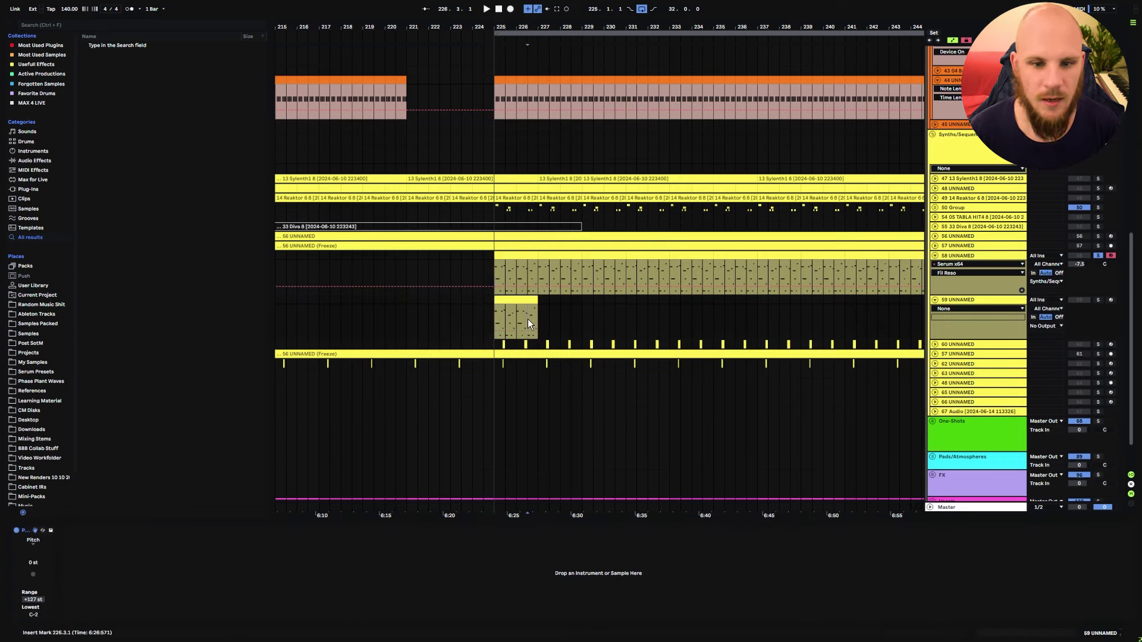
Load Vital on the new track 59 and open its plug-in window.
right_click(548, 317)
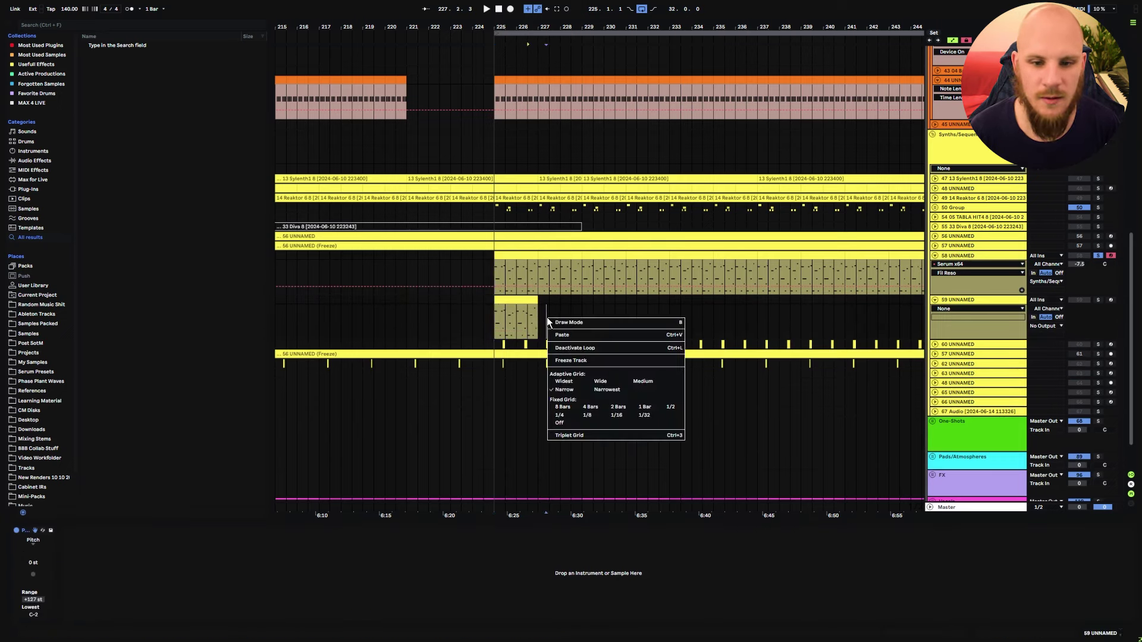
mouse_move(605, 323)
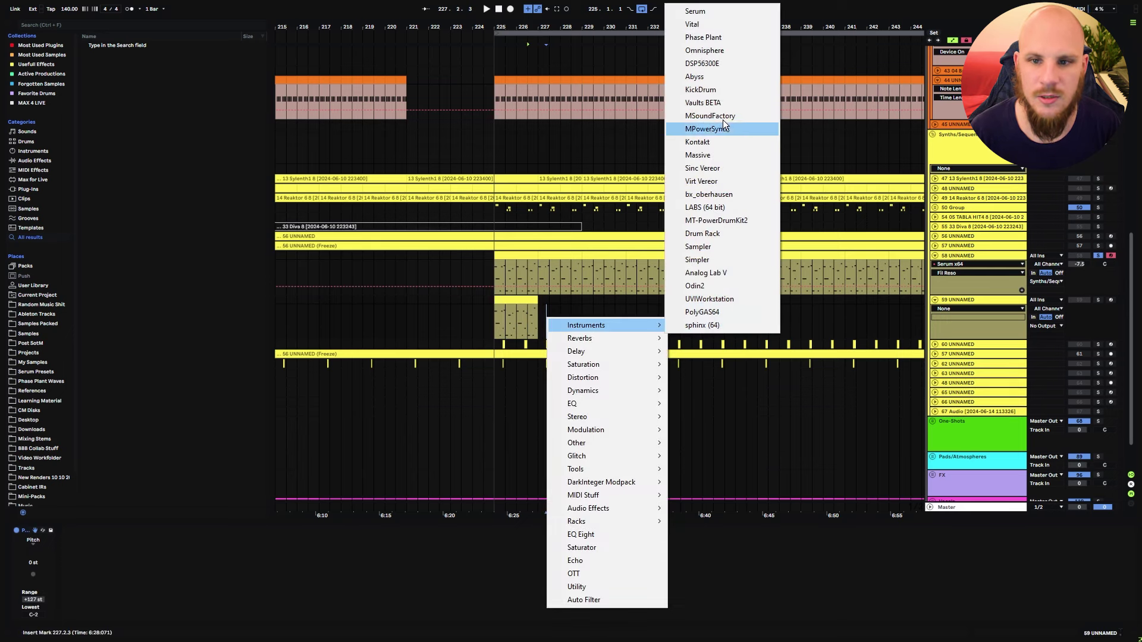
left_click(708, 26)
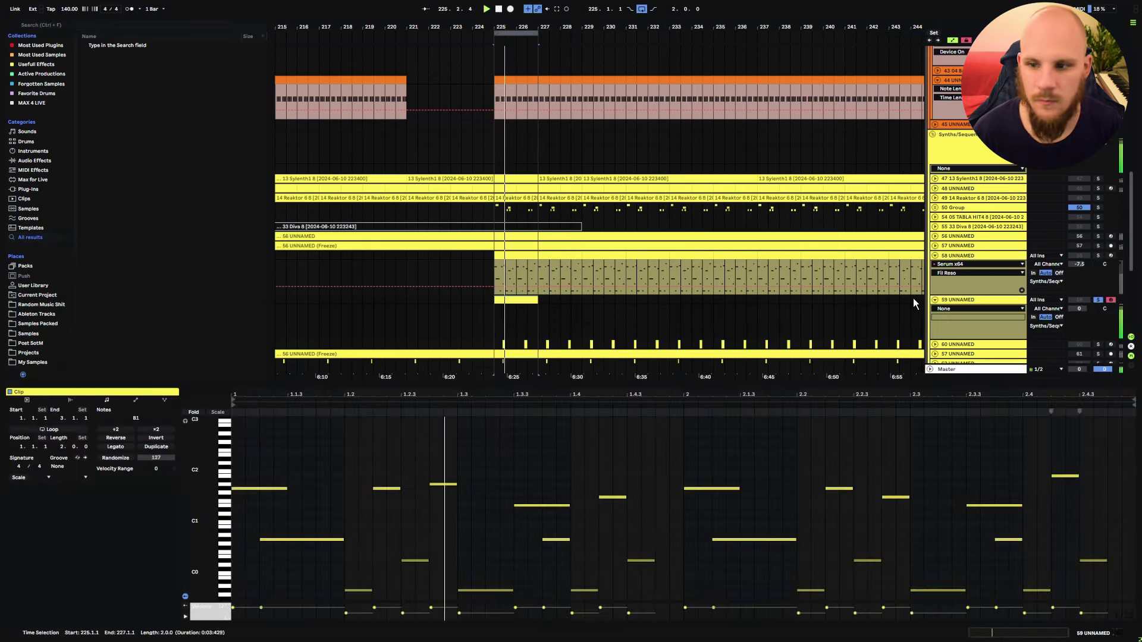
double_click(958, 298)
left_click(75, 530)
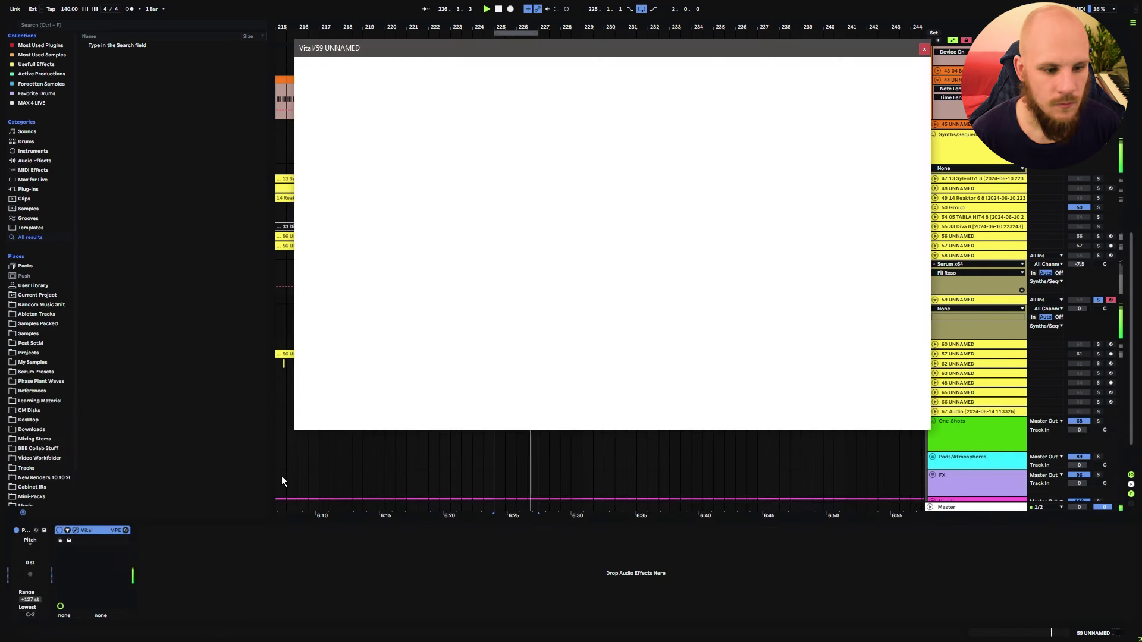
Make Vital monophonic with 1 voice, enable legato and add a short glide.
left_click_drag(829, 391, 829, 381)
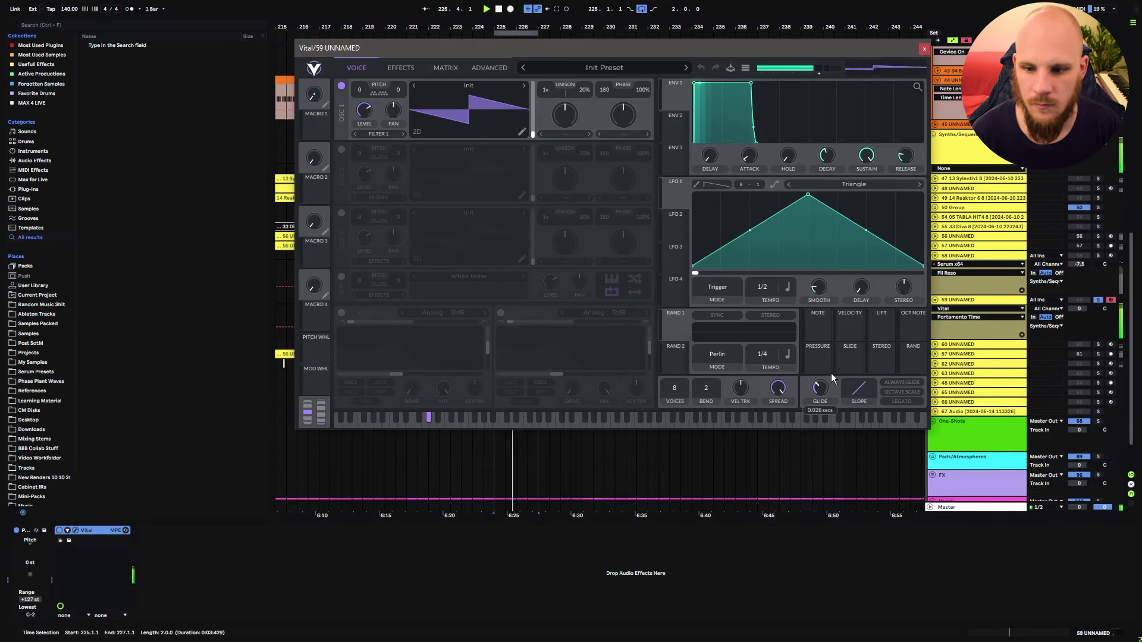
left_click(901, 403)
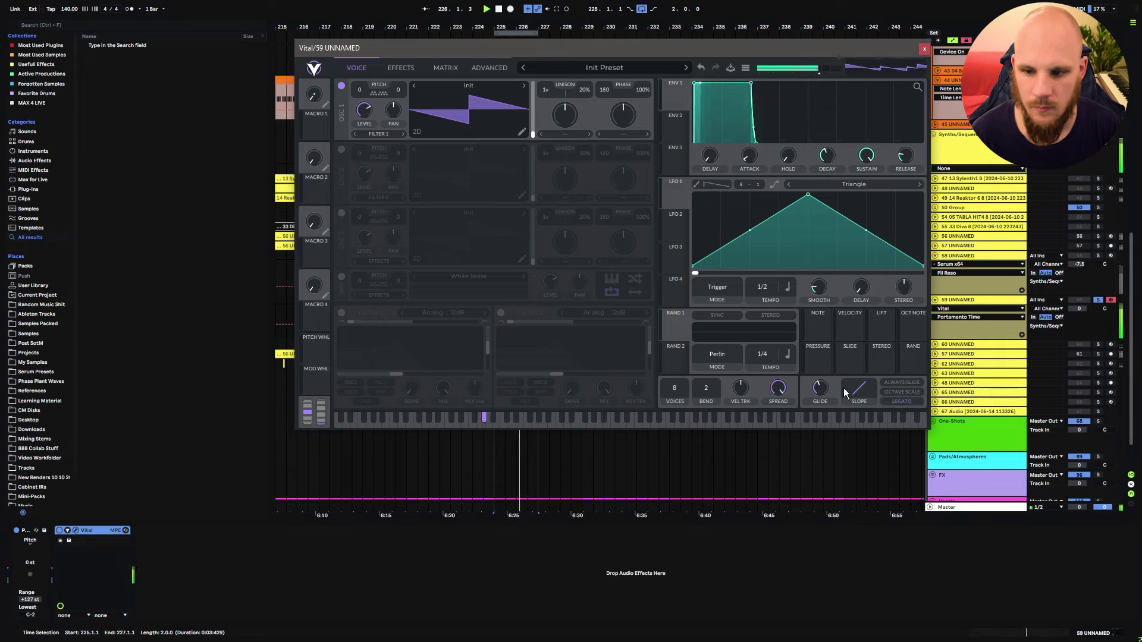
left_click_drag(677, 390, 664, 441)
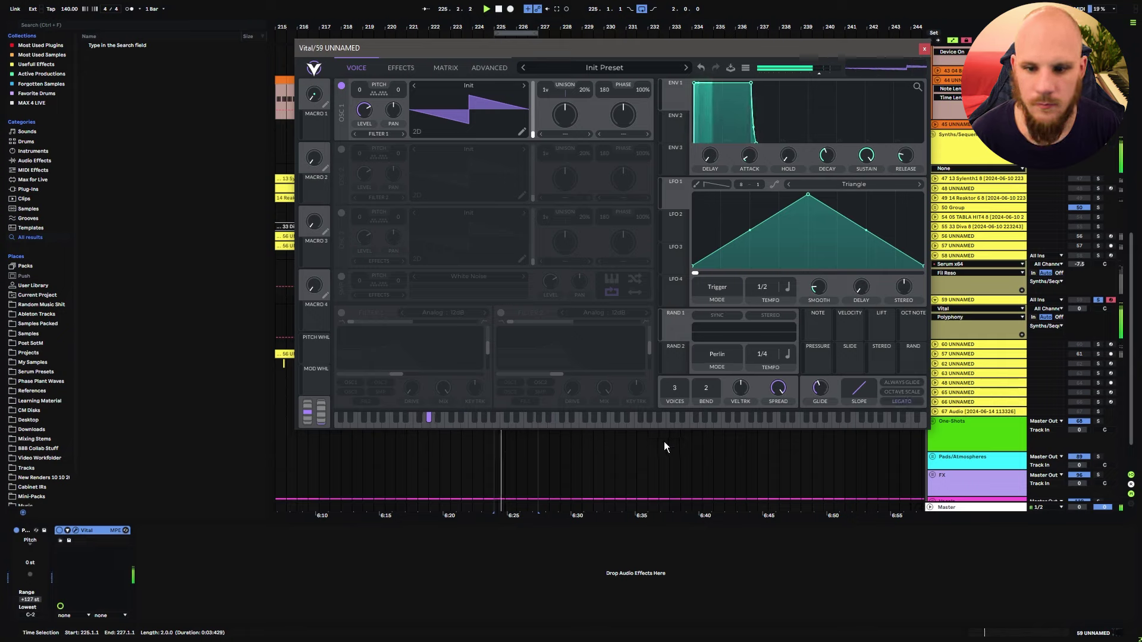
left_click(827, 391)
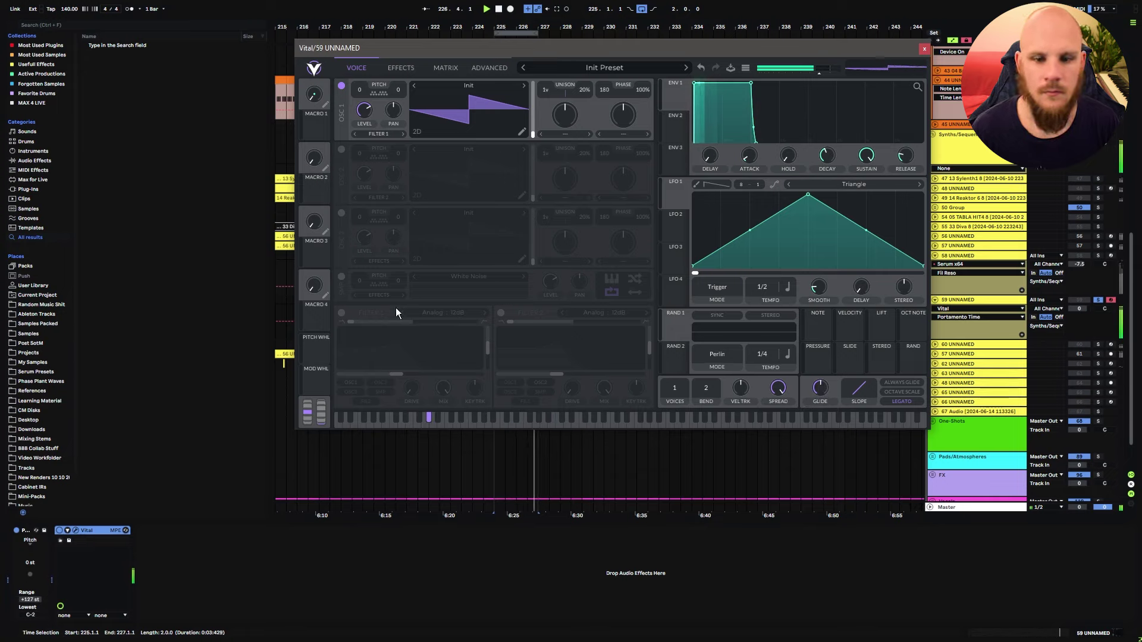
Enable Vital's filter 1, set its blend to 1.000 and raise the cutoff slightly.
left_click(341, 312)
left_click_drag(360, 323, 413, 323)
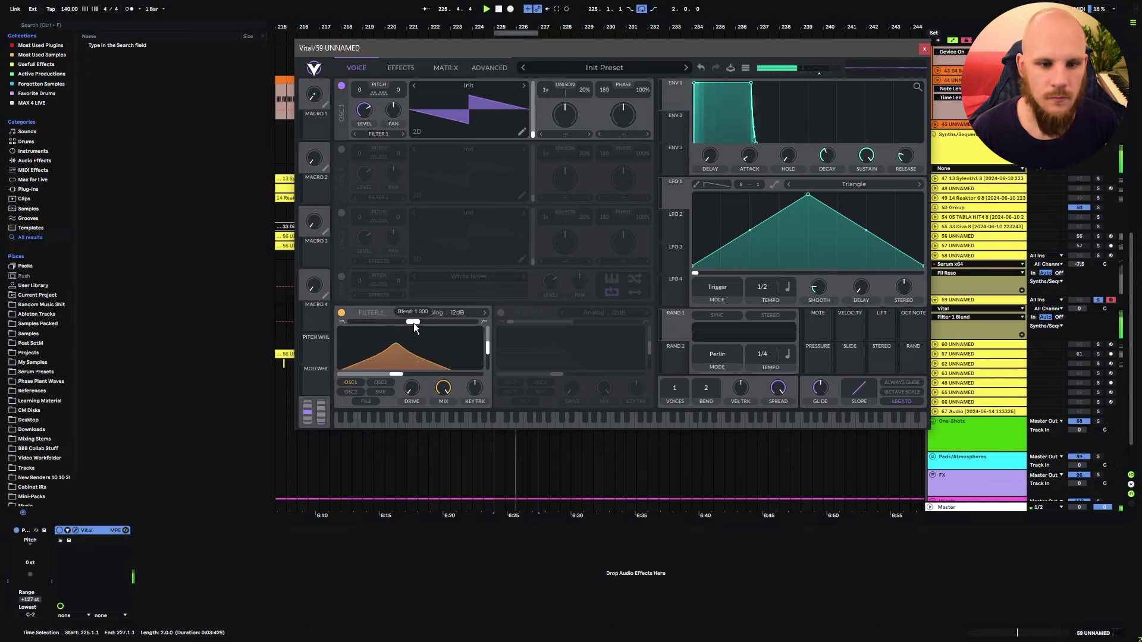
mouse_move(394, 372)
left_mouse_down()
mouse_move(417, 376)
mouse_move(401, 375)
left_mouse_up()
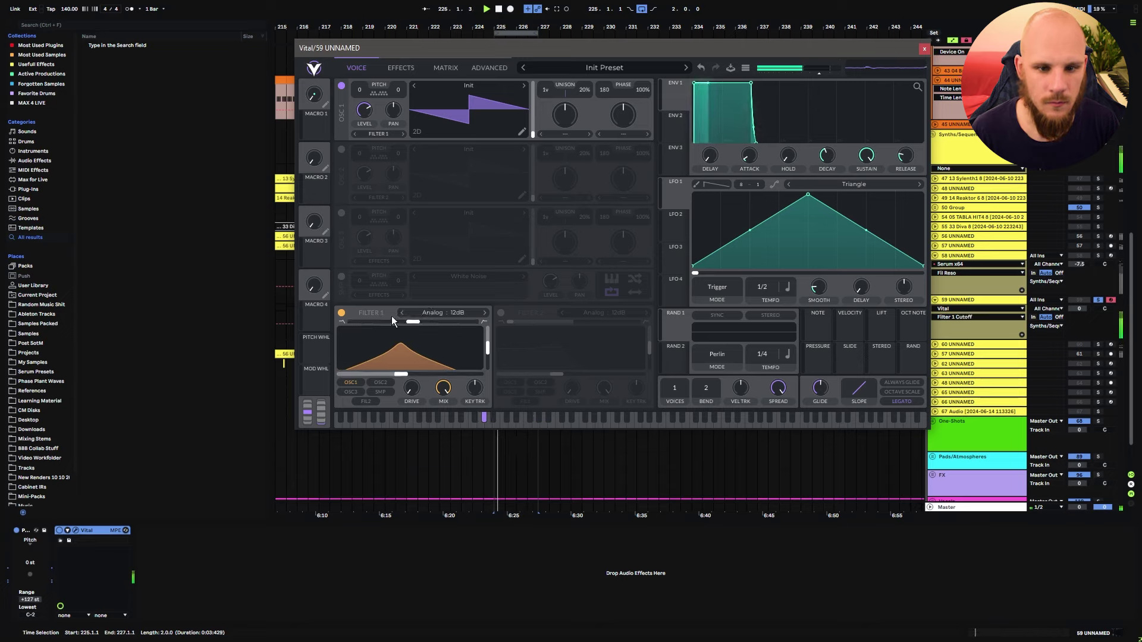
Enable oscillator 2 with 7 unison voices at 4% detune and route it into filter 1.
left_click(341, 149)
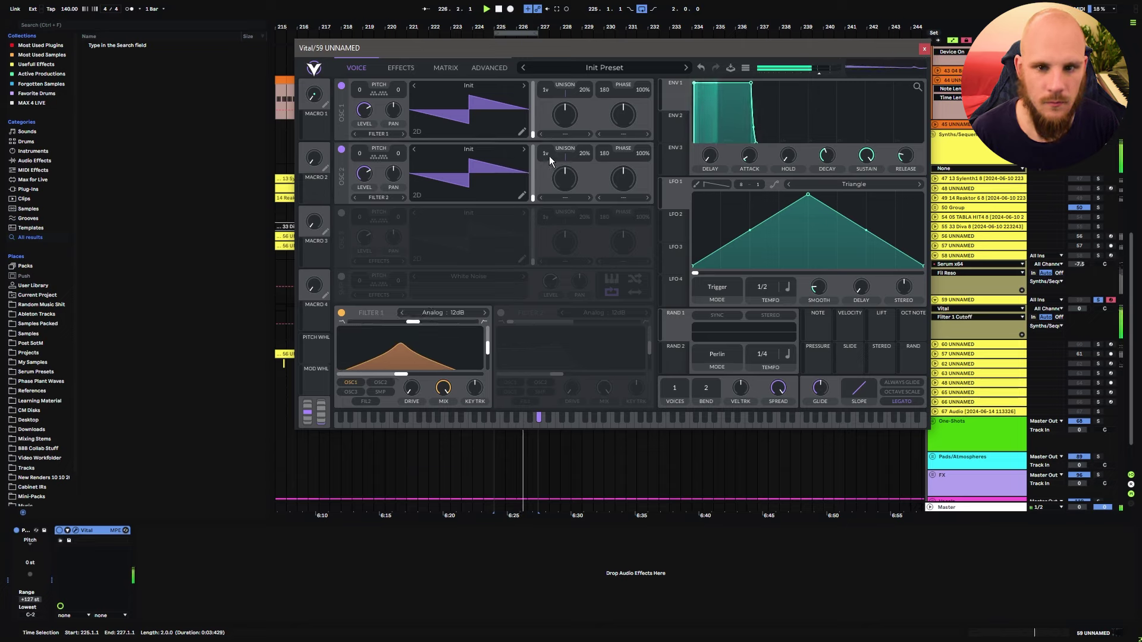
left_click_drag(546, 156, 583, 173)
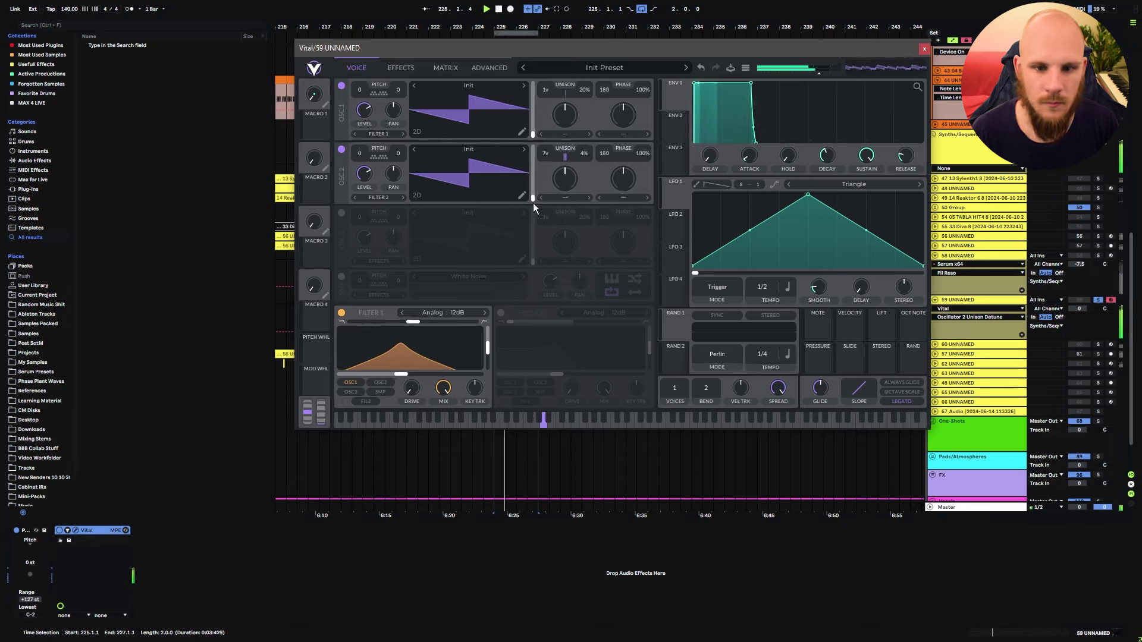
left_click(380, 383)
Paste the trance gate, OTT, EQ, EchoBoy Jr. and reverb chain after Vital, disable OTT, and raise filter 1's cutoff.
key("ctrl+v")
left_click(222, 531)
left_click_drag(401, 374, 425, 376)
Enable Vital's multiband compressor and Soft Clip distortion, place the distortion before the compressor and increase its drive.
left_click(399, 67)
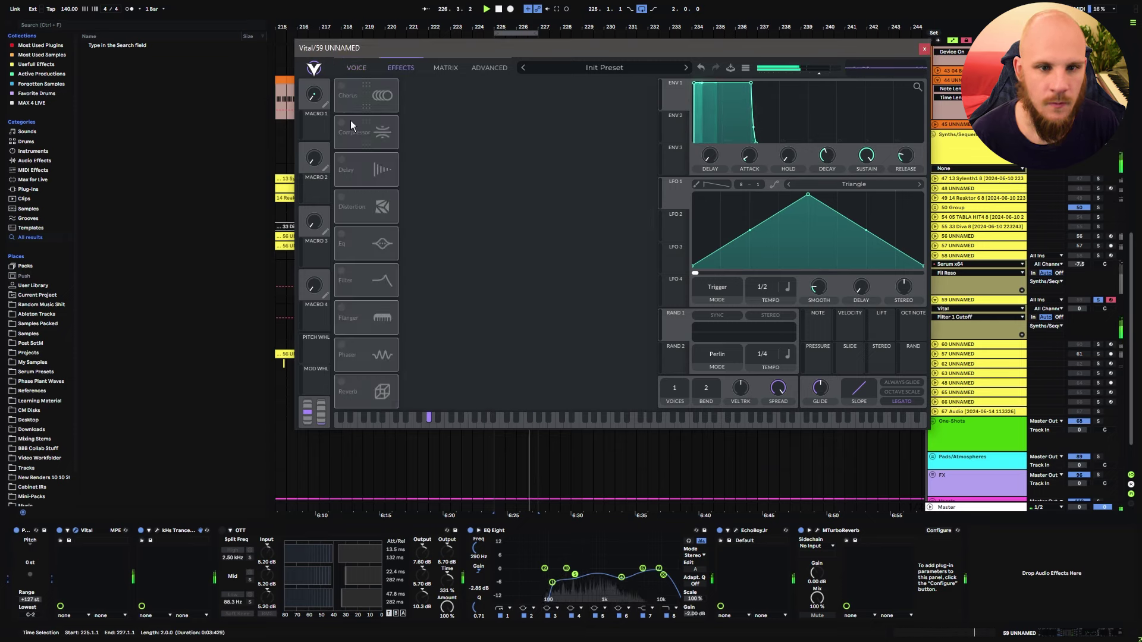
left_click(344, 127)
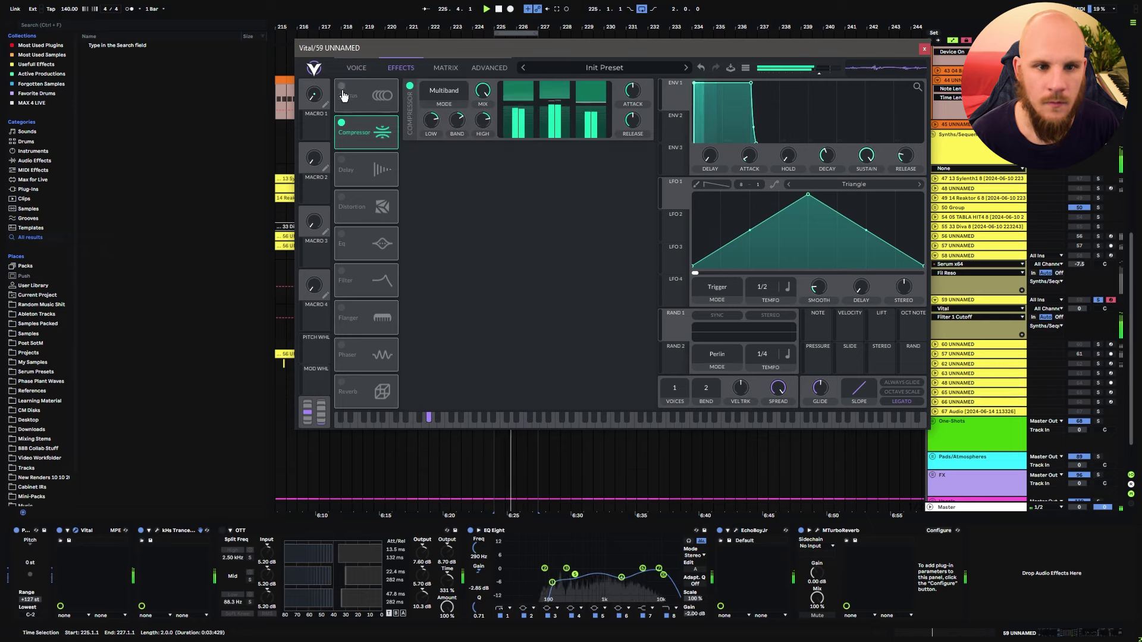
left_click(341, 197)
left_click_drag(364, 206, 381, 132)
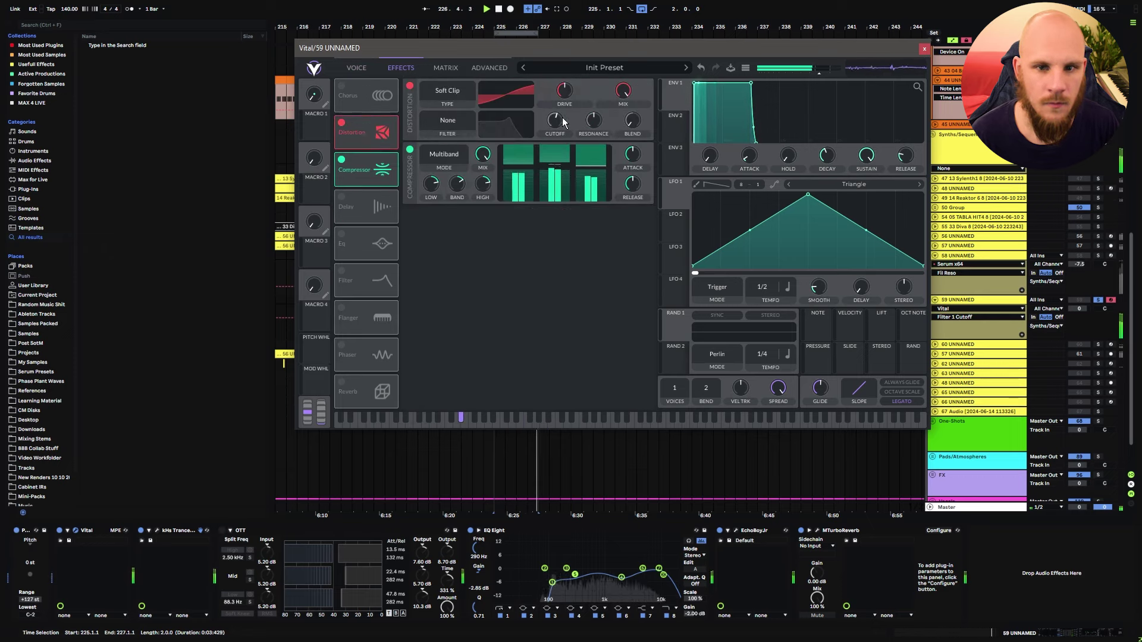
left_click_drag(565, 88, 568, 81)
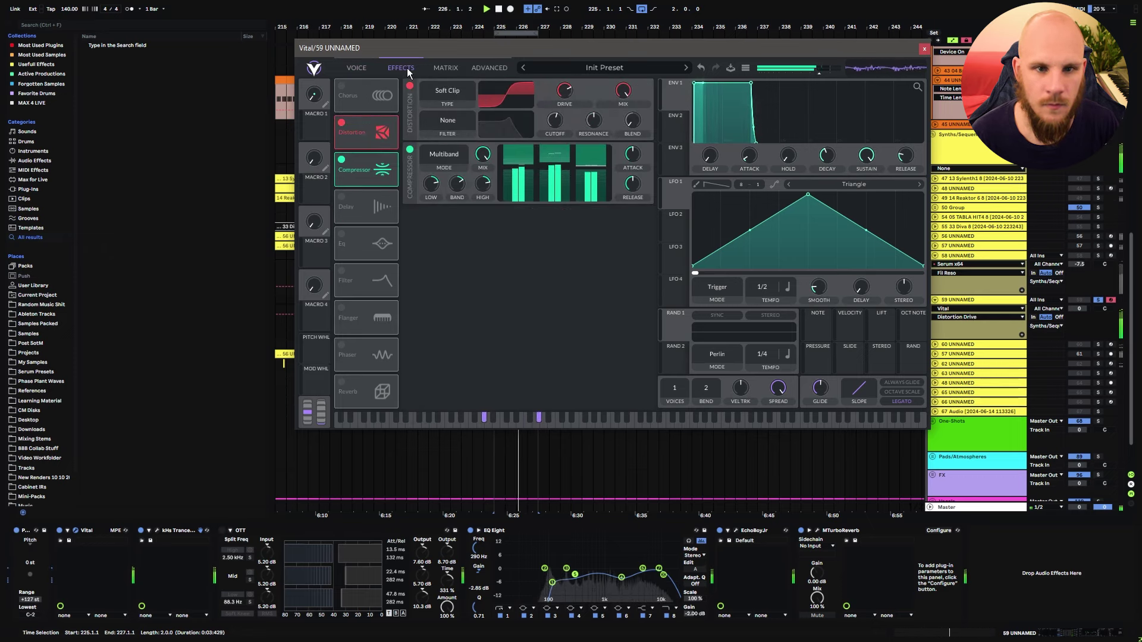
Switch filter 1 to Analog 24dB, adjust its cutoff and assign Macro 4 to modulate it.
left_click(358, 68)
left_click(485, 314)
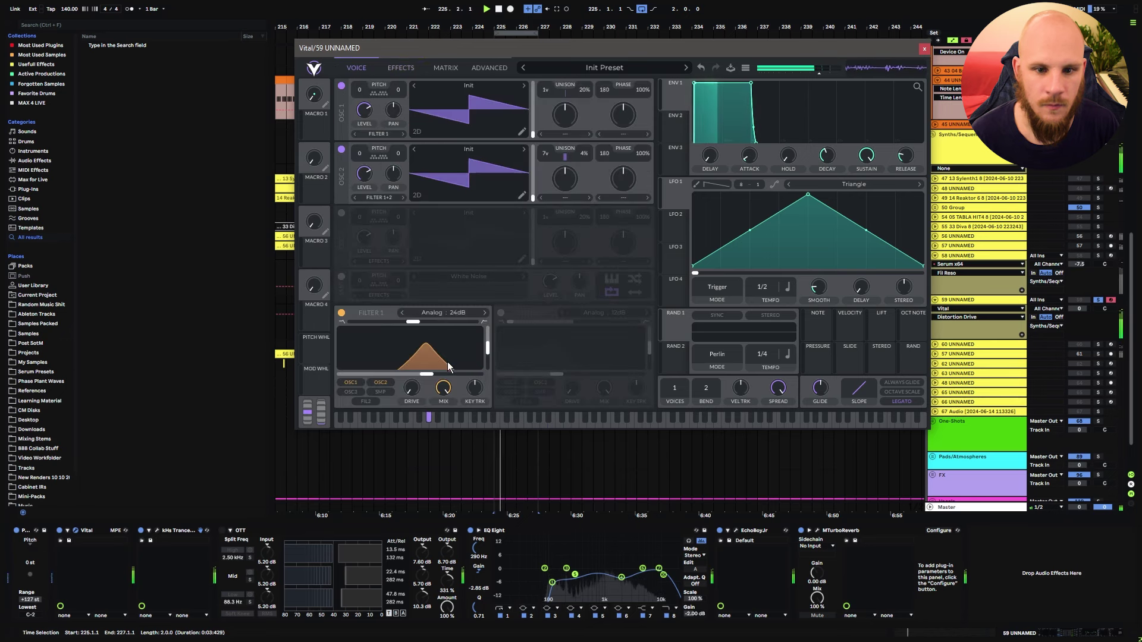
left_click_drag(456, 379, 415, 376)
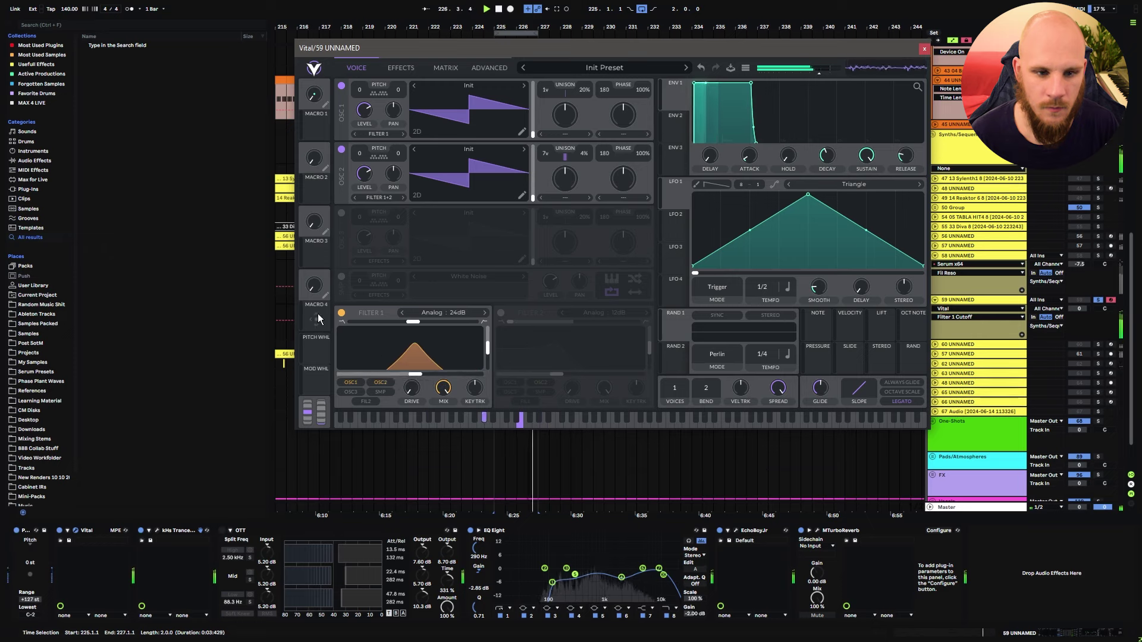
left_click_drag(310, 325, 411, 375)
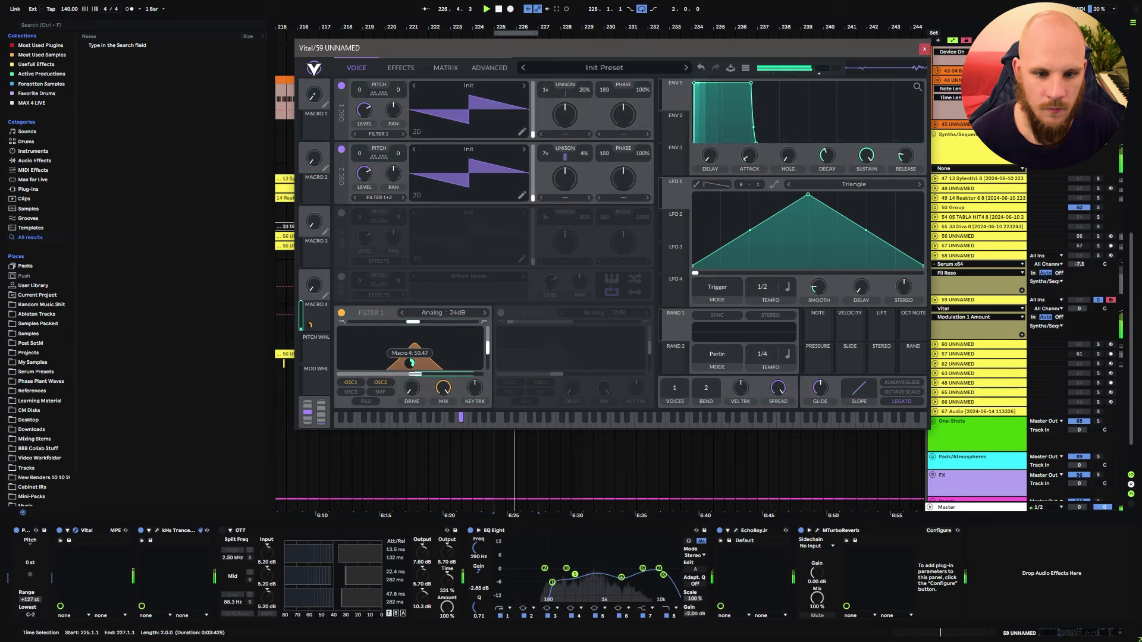
Enable filter 2, try the Digital, Formant and Comb types, and settle on Phaser: Negative.
left_click(500, 313)
left_click(604, 313)
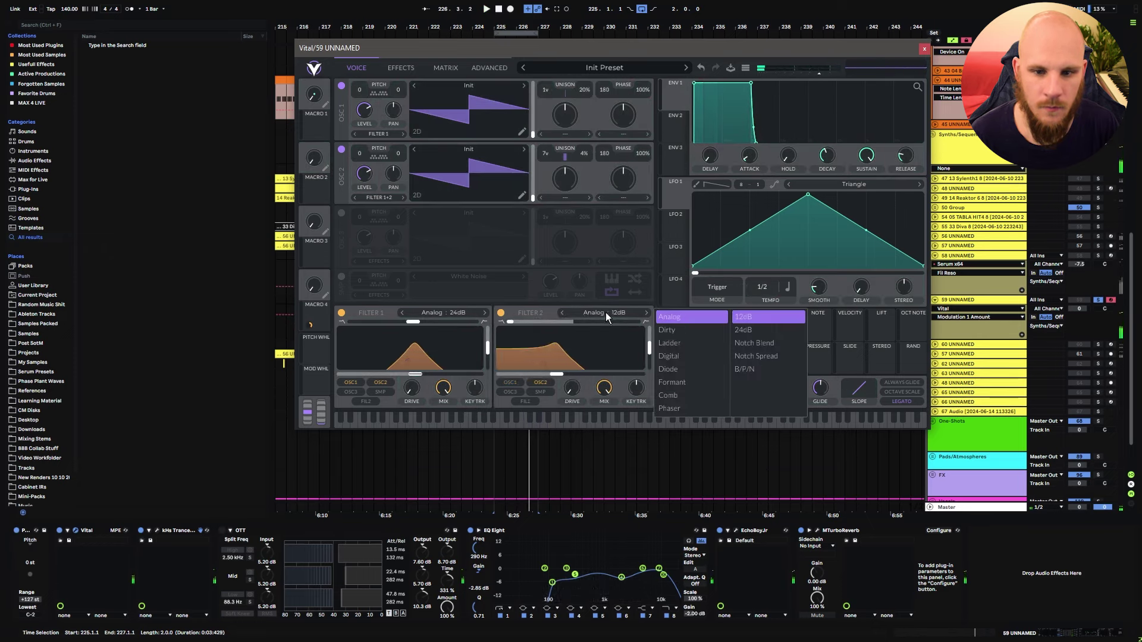
left_click(687, 355)
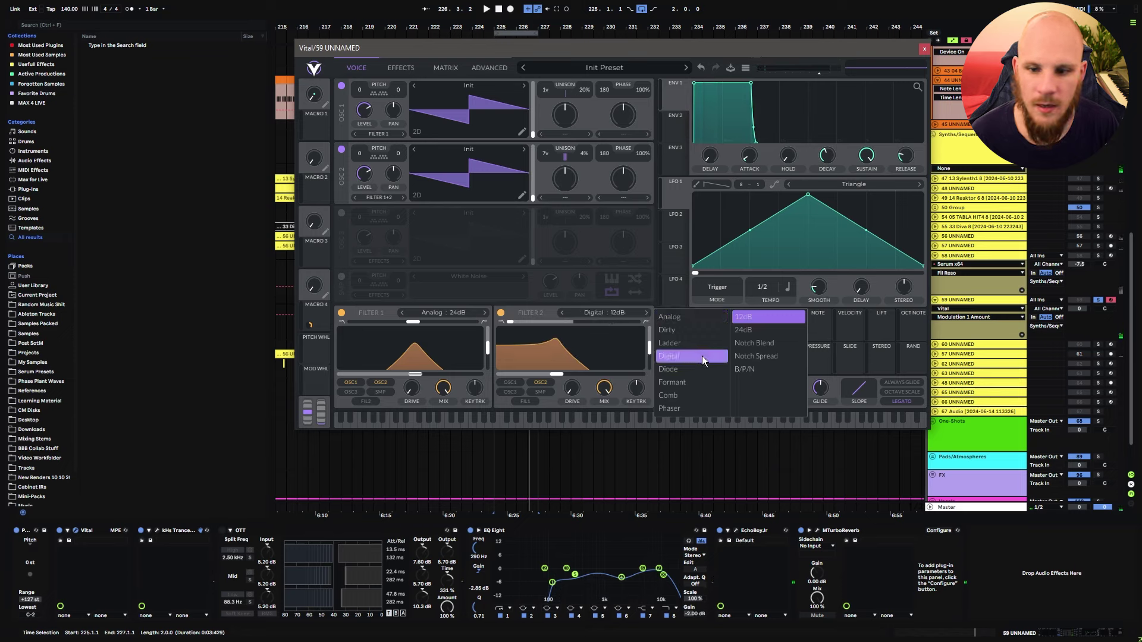
left_click(679, 385)
left_click(677, 395)
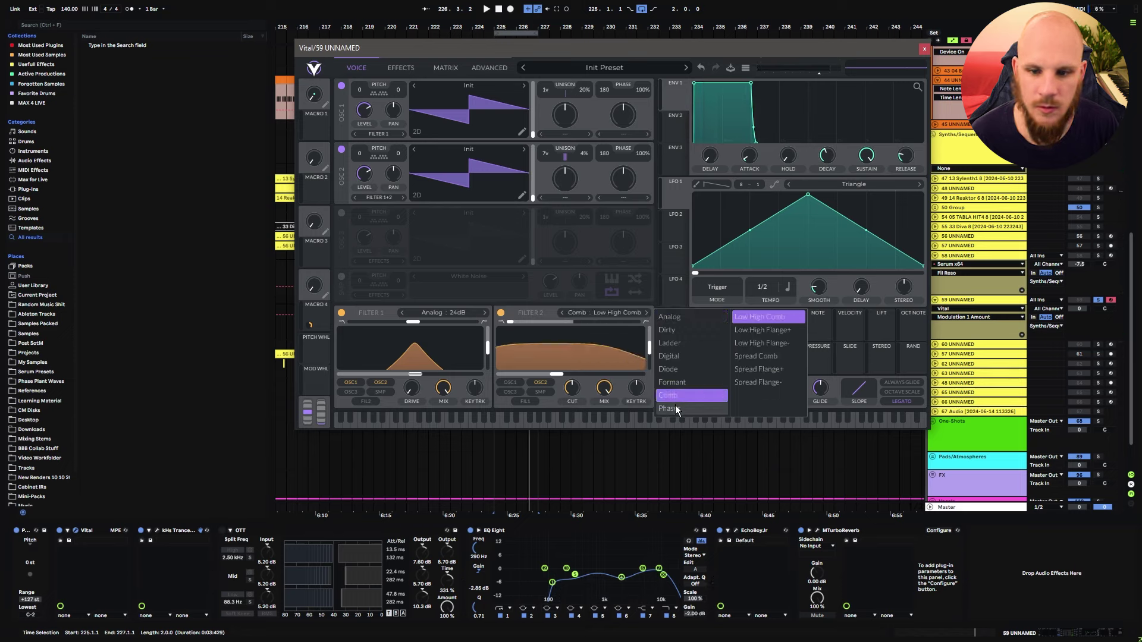
left_click(676, 407)
left_click(756, 330)
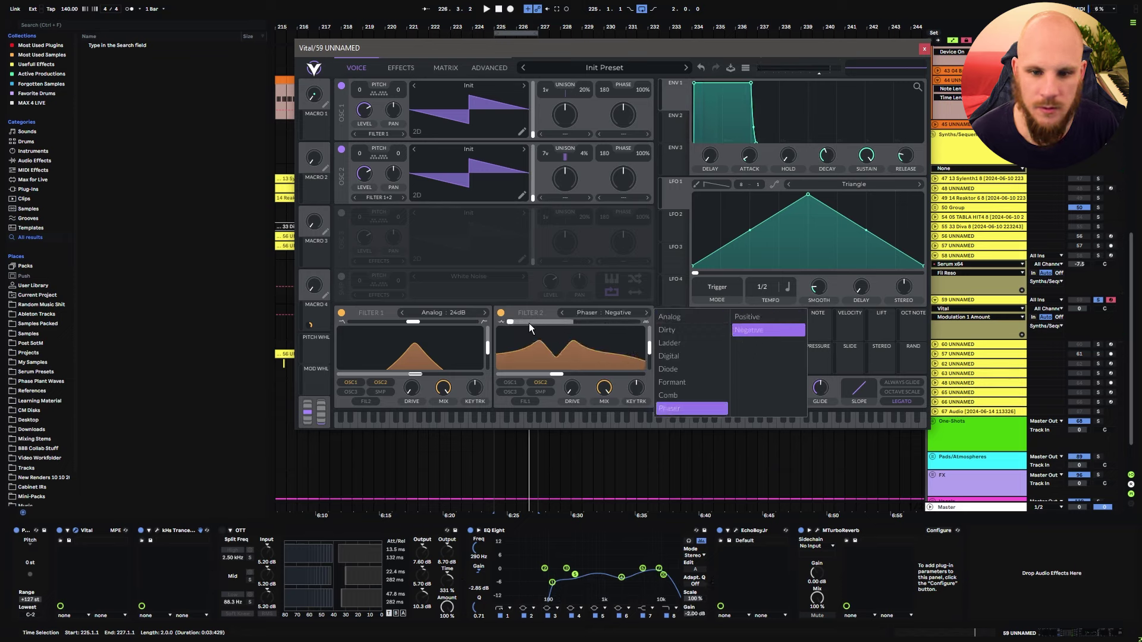
left_click(526, 304)
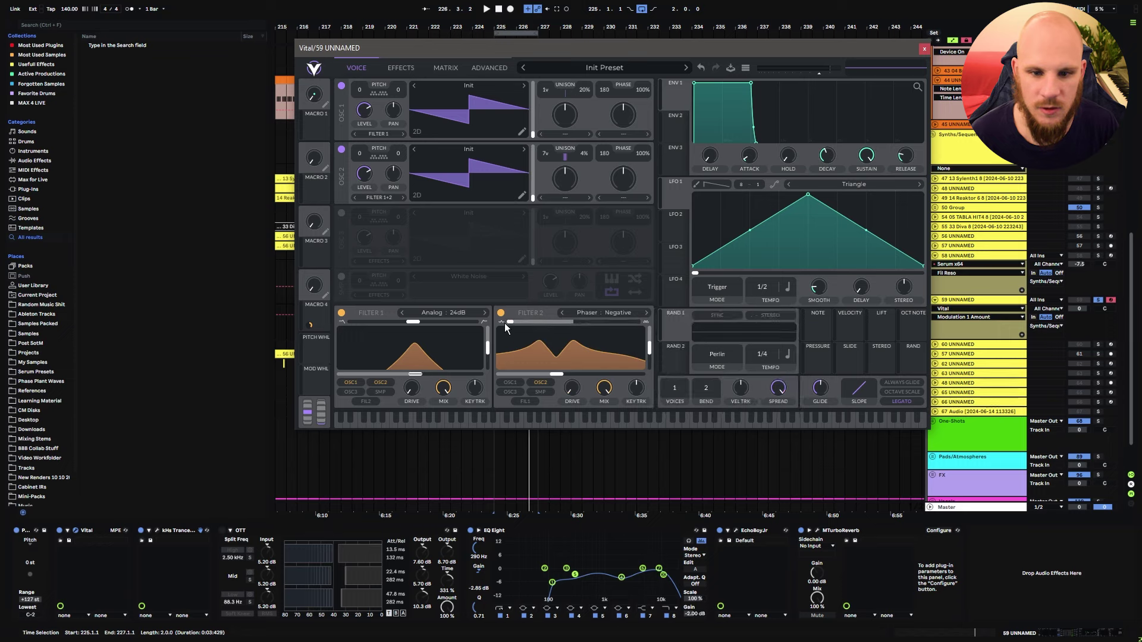
Move filter 2's blend to the middle and raise its cutoff slightly.
left_click_drag(511, 323, 573, 327)
key("space")
mouse_move(556, 376)
left_mouse_down()
mouse_move(610, 379)
mouse_move(561, 375)
left_mouse_up()
key("space")
Modulate filter 2's cutoff with LFO 1, set to Sync mode at a 4/1 tempo.
left_click_drag(675, 196, 570, 362)
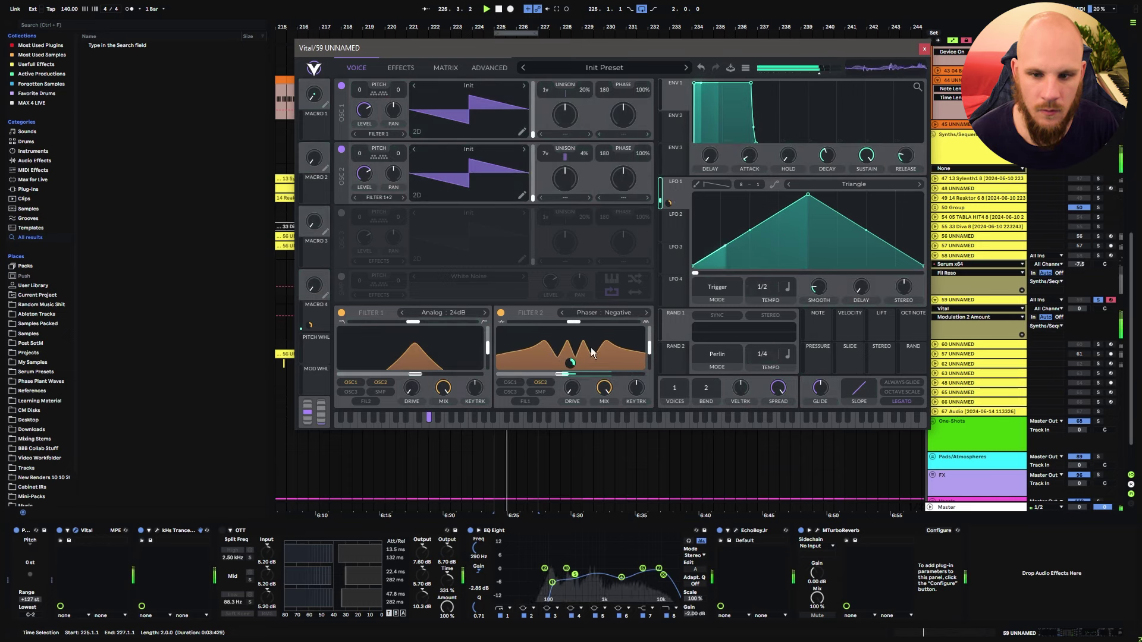
left_click(718, 288)
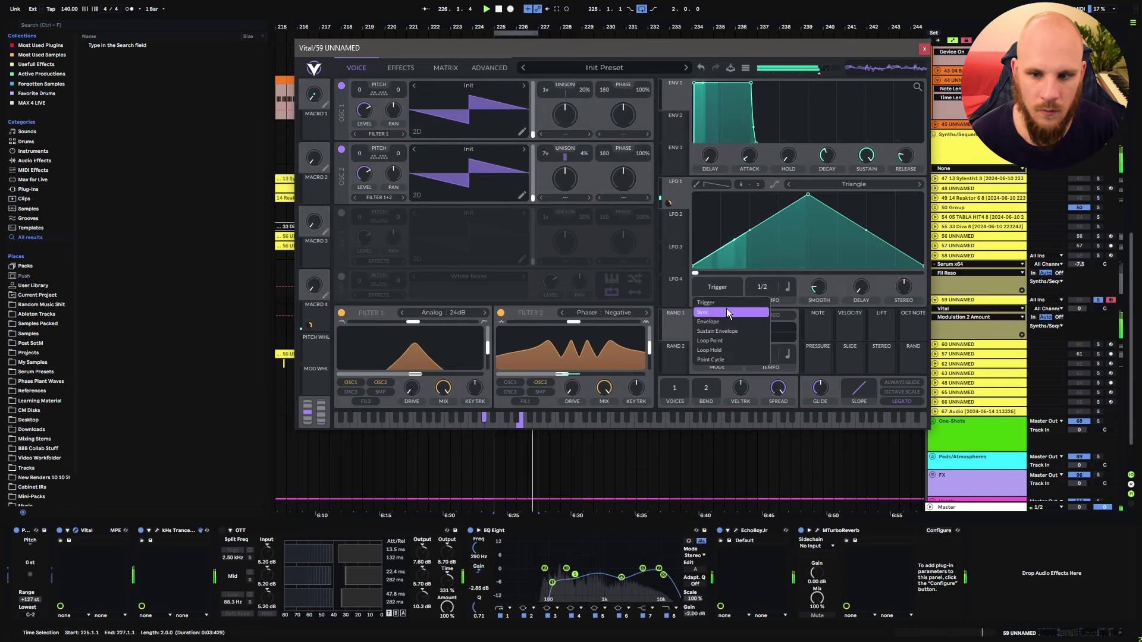
left_click(727, 312)
left_click_drag(757, 287, 755, 311)
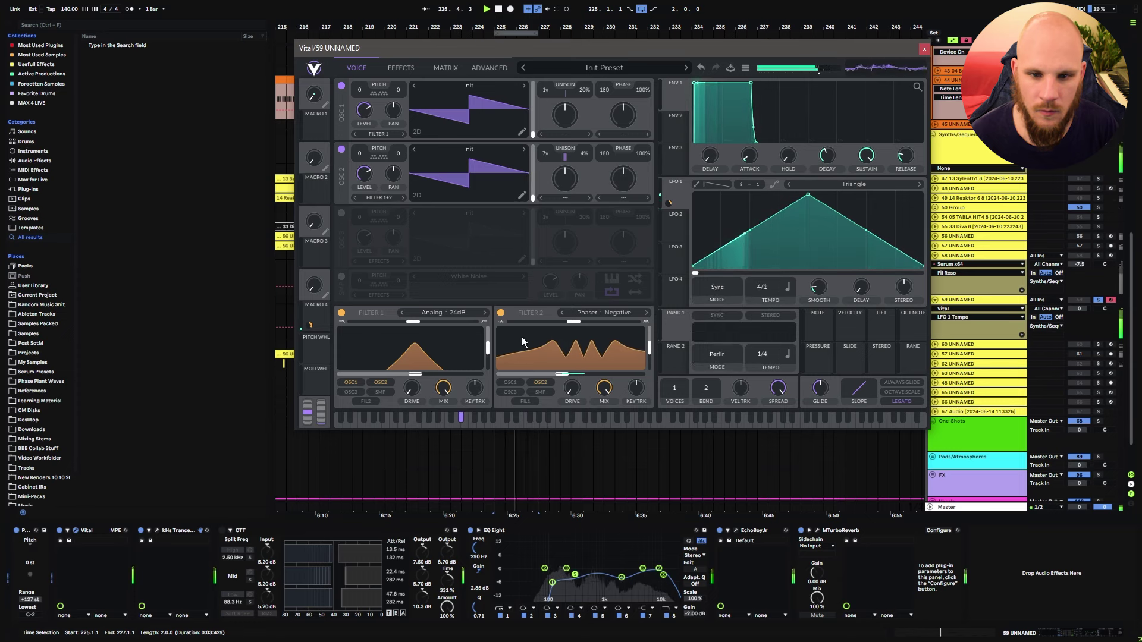
Turn Macro 4 fully up, feed filter 2 from filter 1 instead of oscillator 2, and close the Vital window.
left_click_drag(314, 285, 336, 265)
left_click(541, 382)
left_click(525, 402)
key("space")
left_click(923, 48)
Duplicate the two-bar Vital clip repeatedly until the part runs up to bar 249.
key("ctrl+d")
key("ctrl+d")
key("ctrl+d")
key("ctrl+d")
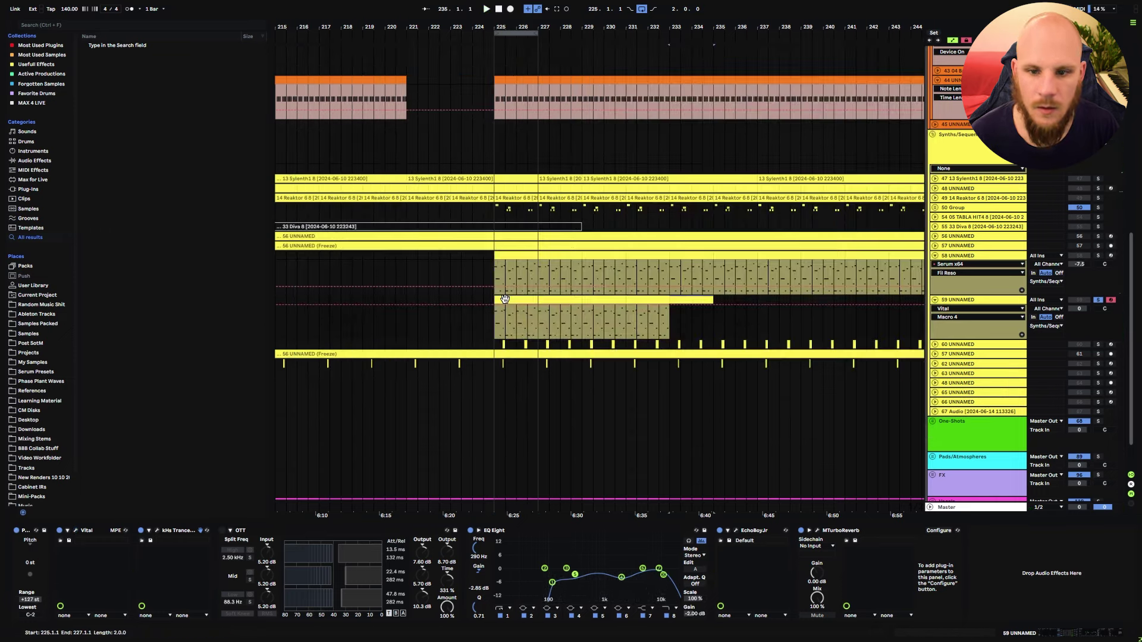
key("ctrl+d")
key("ctrl+d")
key("ctrl+d")
key("ctrl+d")
key("ctrl+d")
key("ctrl+d")
key("ctrl+d")
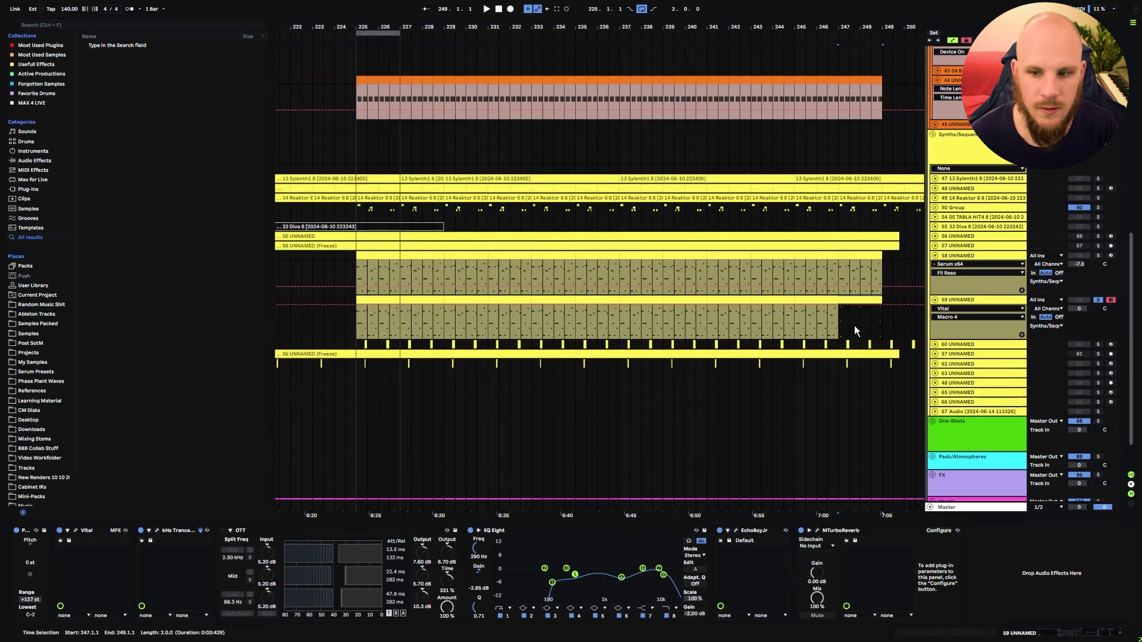
Automate Vital's Macro 4 with a curved rise from 0 at bar 225 to 1 at bar 249.
left_click(881, 305)
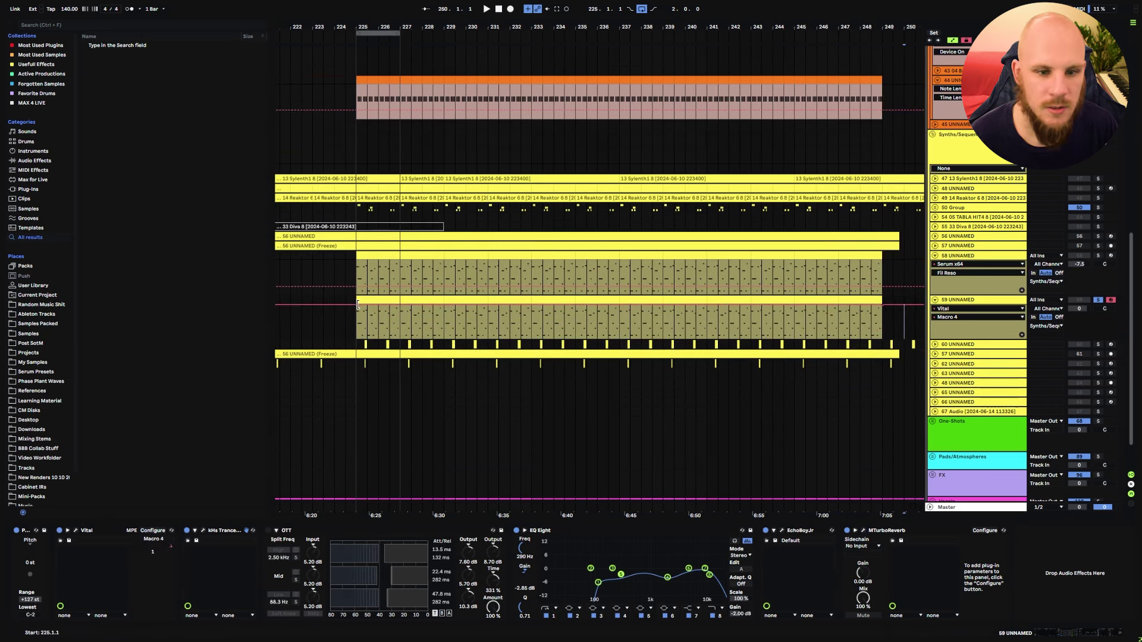
left_click_drag(634, 324, 635, 330)
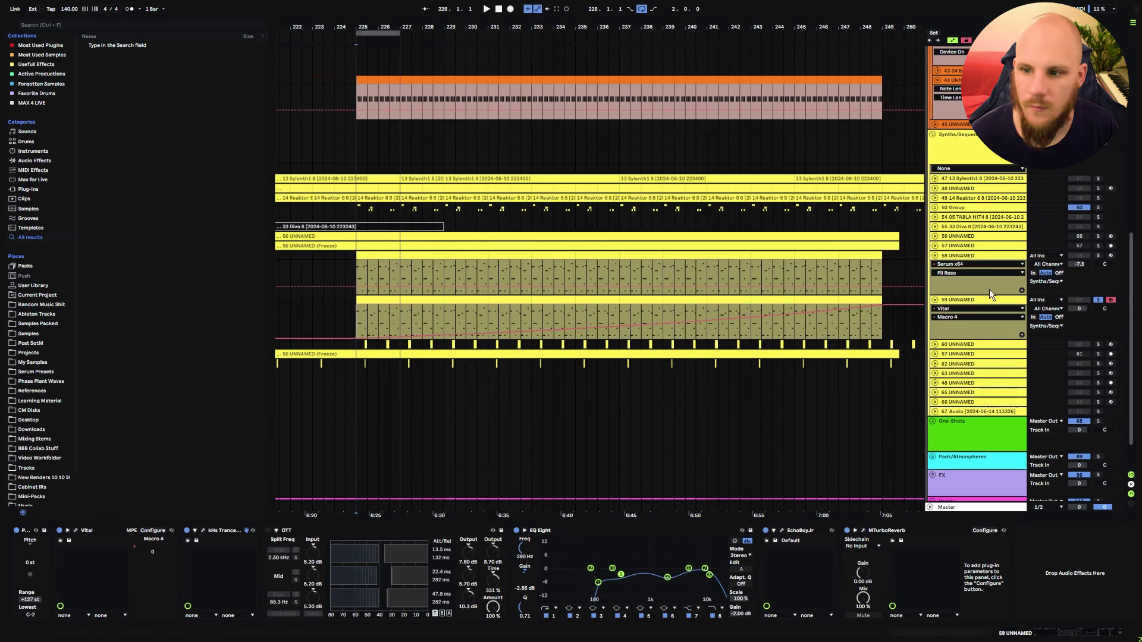
Unsolo the Vital track, extend the loop to 24 bars from bar 225, and play the full mix from bar 237.
left_click(1098, 300)
key("space")
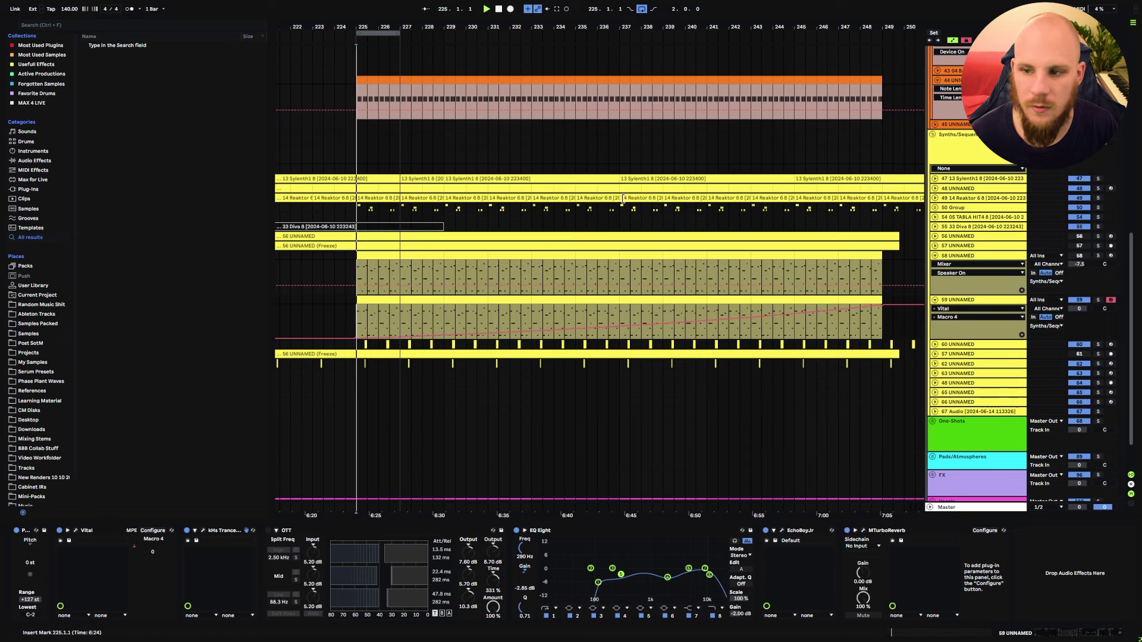
left_click_drag(400, 33, 882, 120)
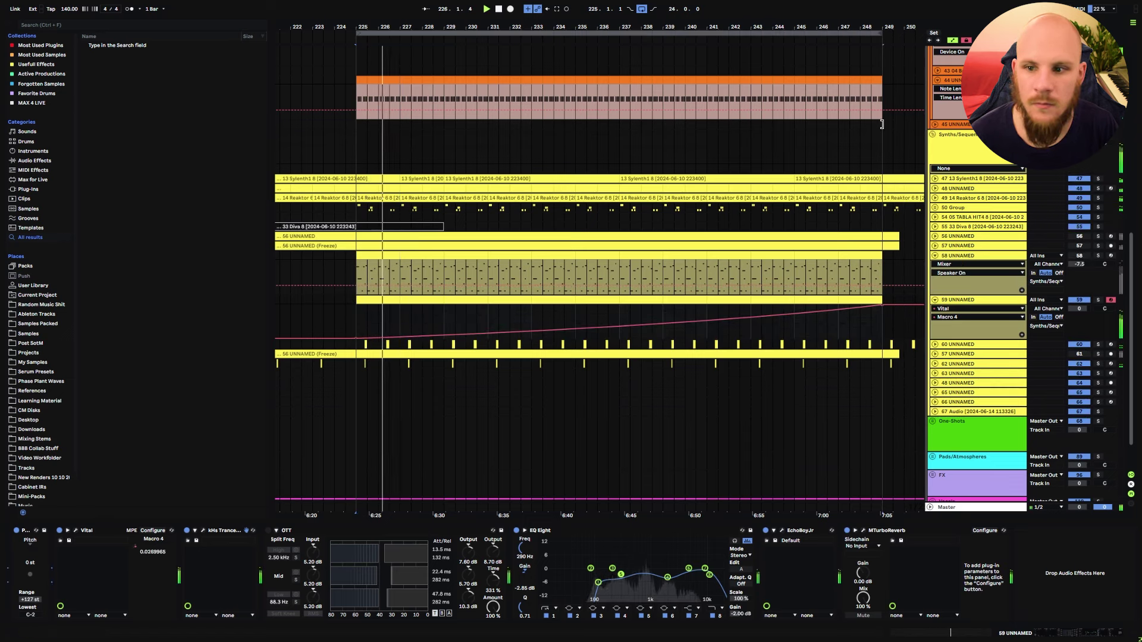
left_click(622, 309)
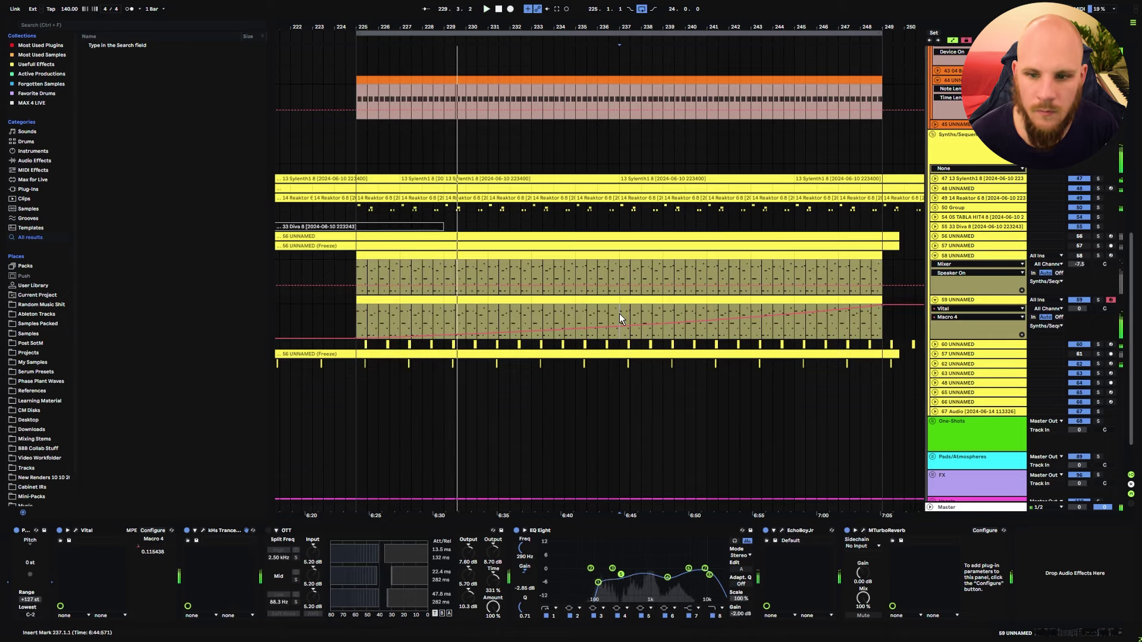
key("space")
key("space")
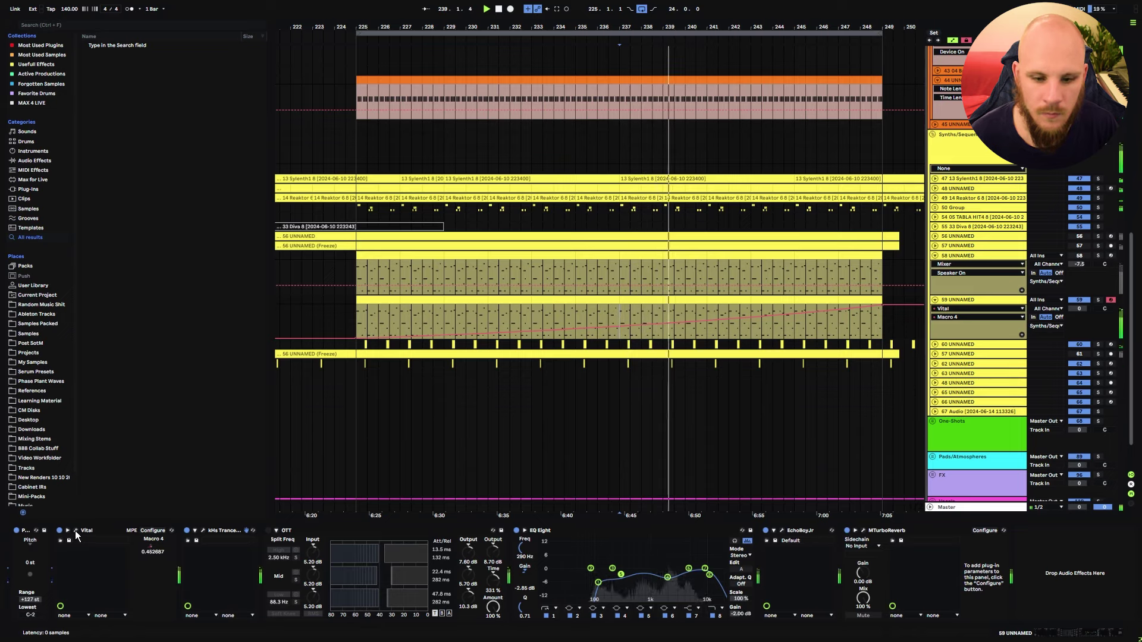
Turn on OTT on the Vital track and raise EQ Eight's low-cut band to 202 Hz.
left_click(268, 530)
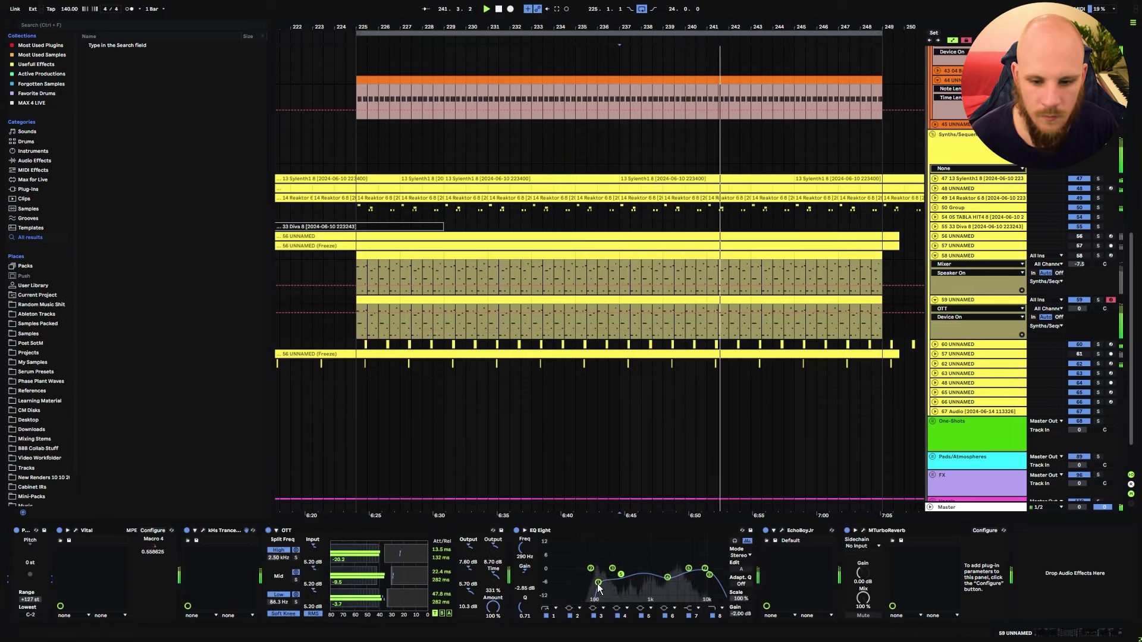
left_click_drag(598, 582, 612, 583)
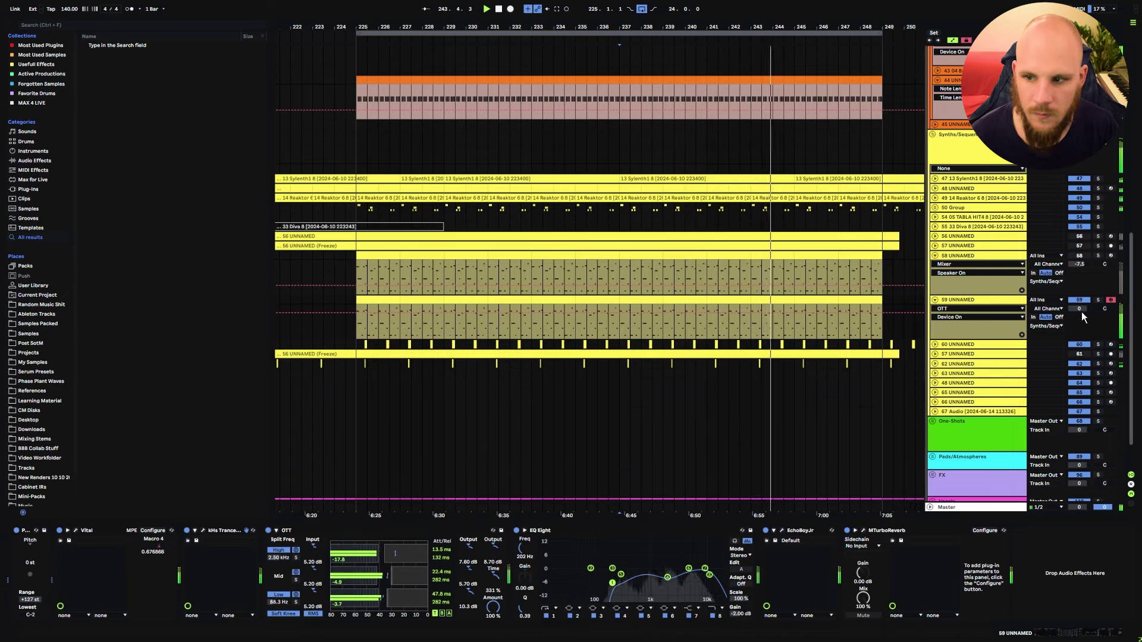
Lower the Vital track's volume to -3.3 dB and lengthen the loop from bar 225 to 32 bars.
left_click_drag(1079, 309, 1079, 318)
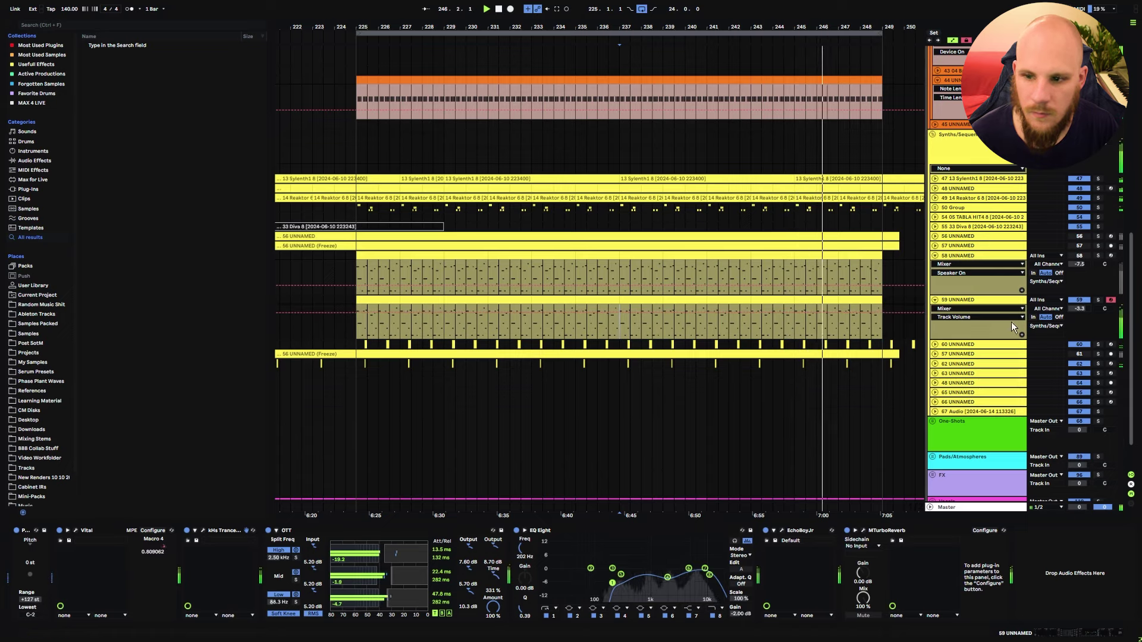
left_click(357, 331)
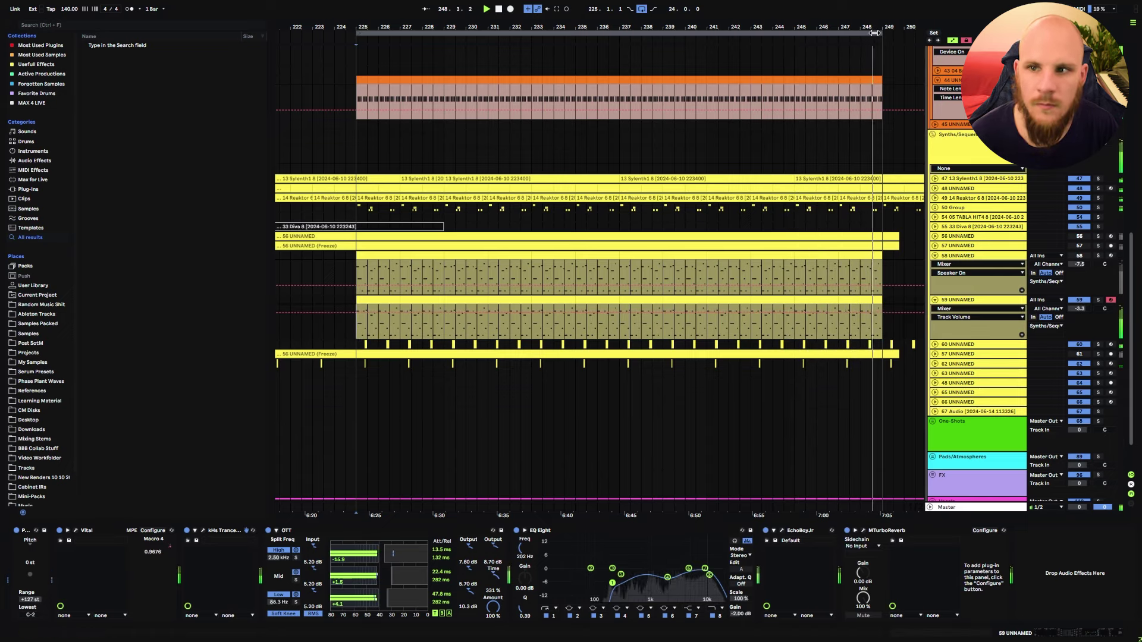
left_click_drag(882, 34, 915, 40)
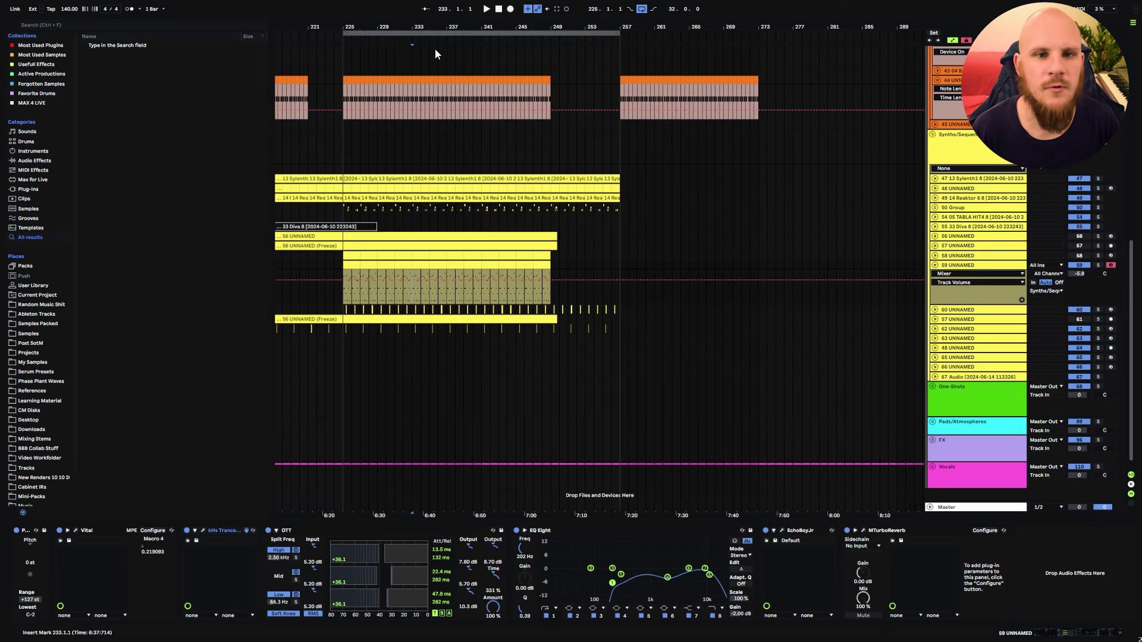
Review the synth sequences across the whole arrangement and the device chains of tracks 58 and 59.
left_click_drag(413, 27, 644, 4)
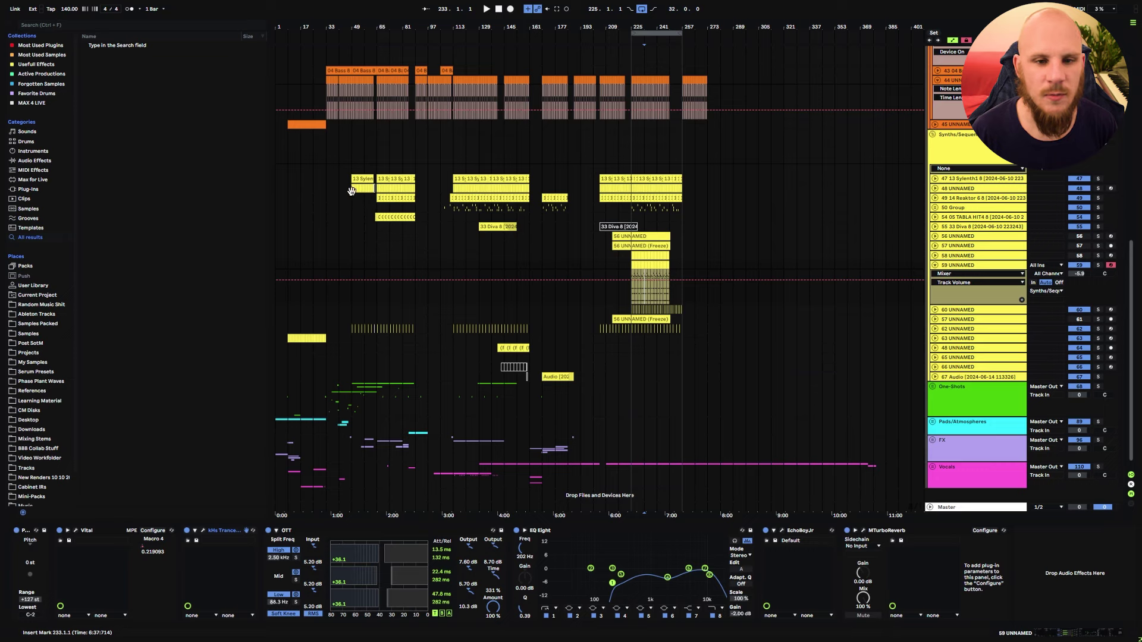
left_click_drag(340, 176, 687, 209)
left_click(686, 209)
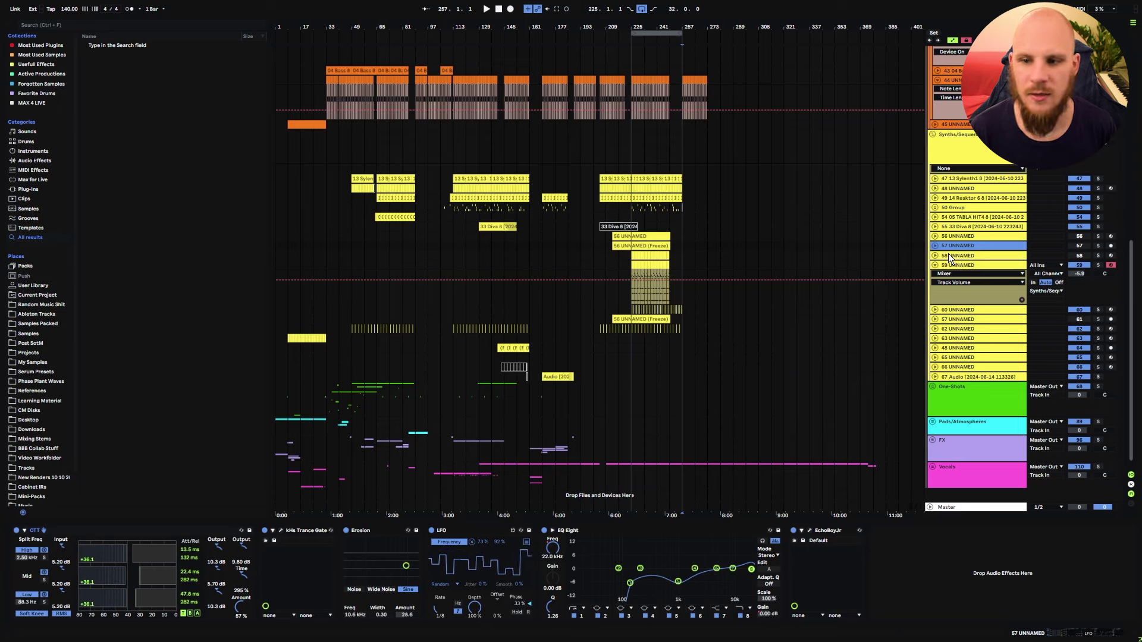
left_click(950, 256)
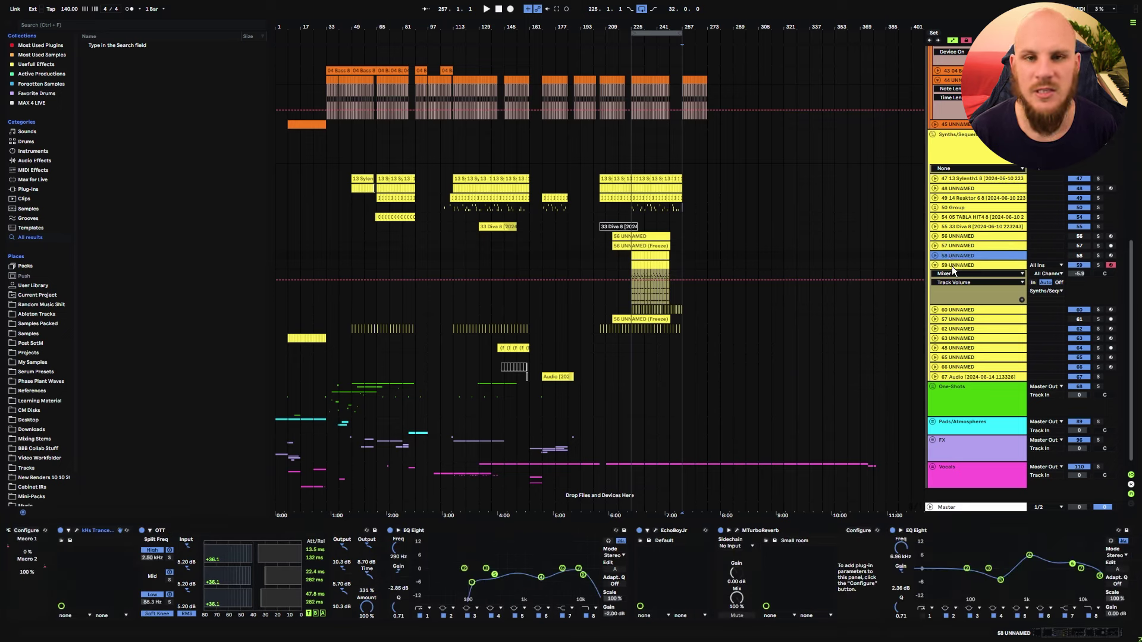
left_click(952, 266)
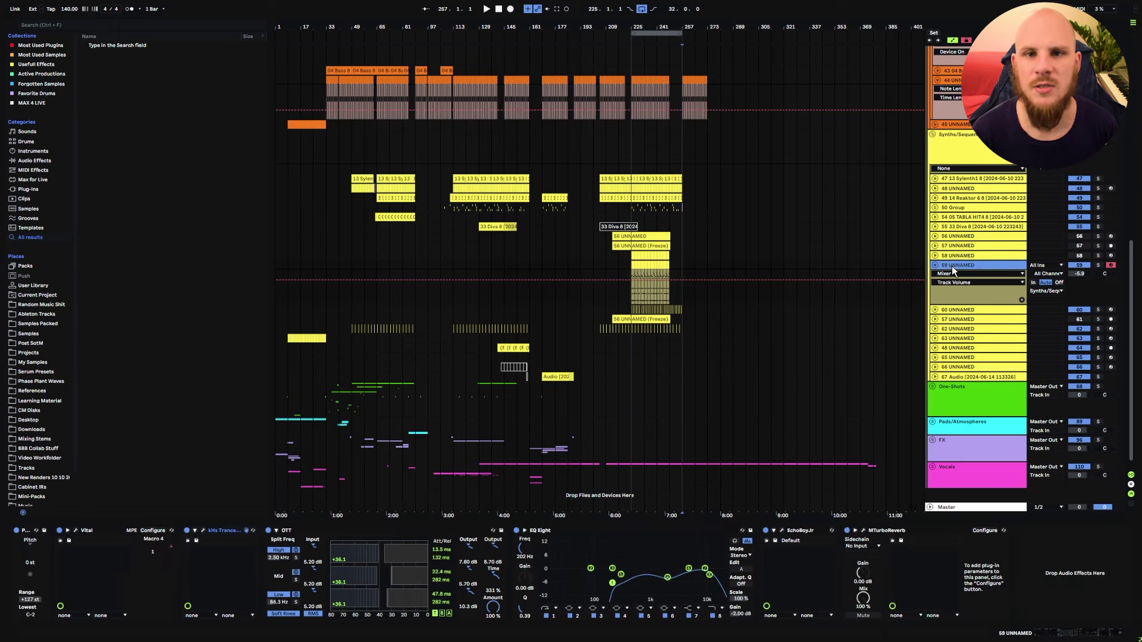